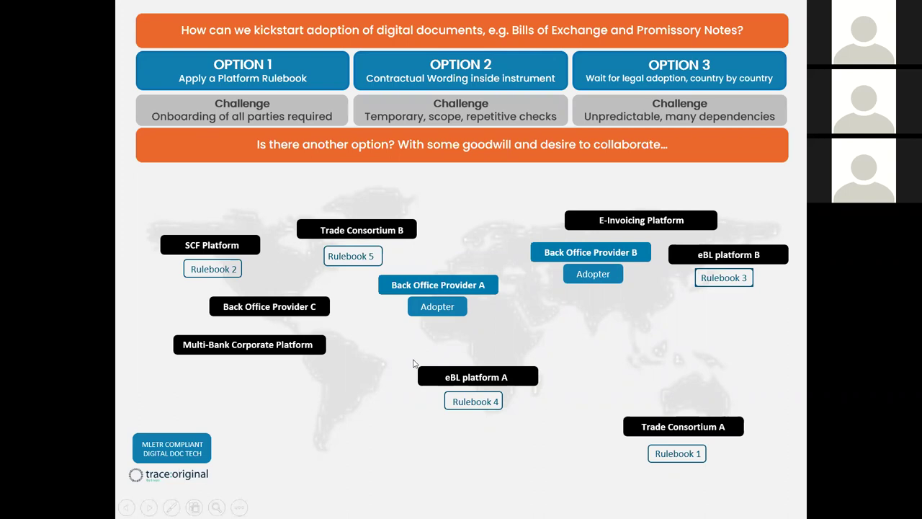
Reveal the China Systems logo above Back Office Provider A, continuing toward the Demo Parties slide
left_click(467, 307)
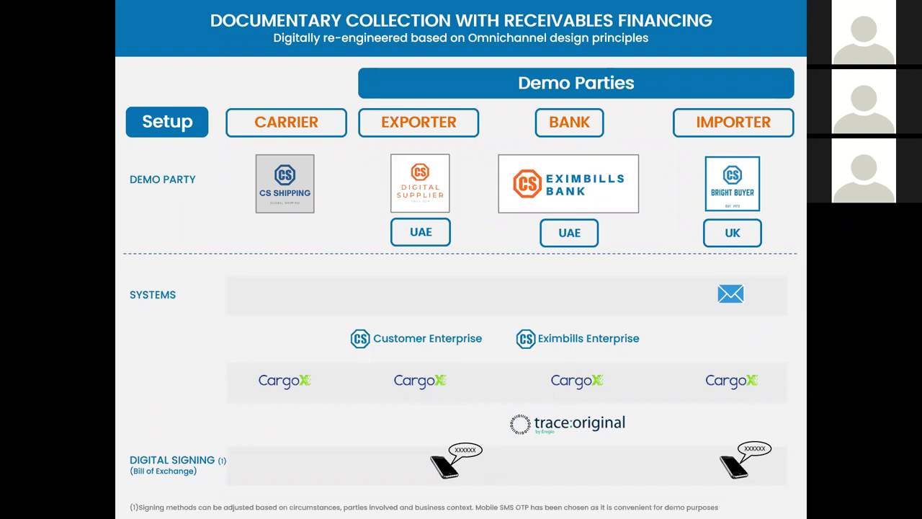
Advance to the nine-step Documentary Collection with Receivables Financing flow slide
key("Right")
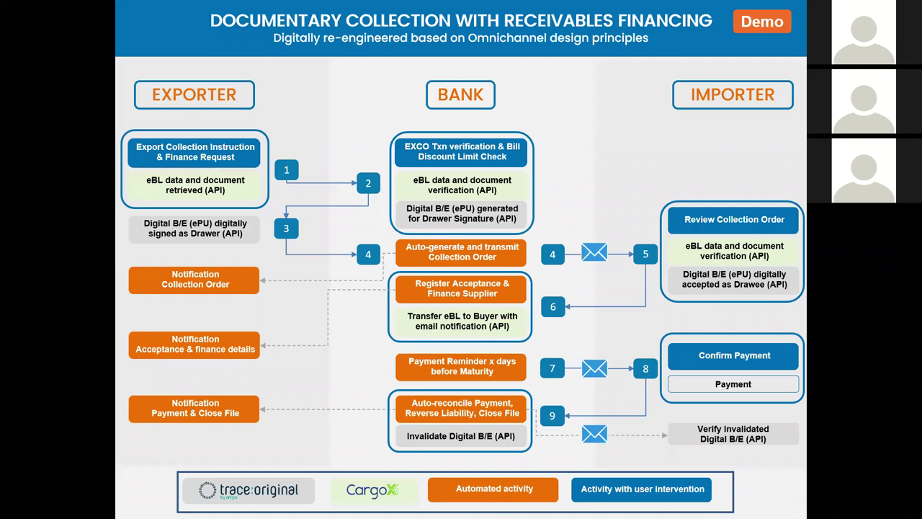
Step through the connectivity options question slide and move past it
key("Right")
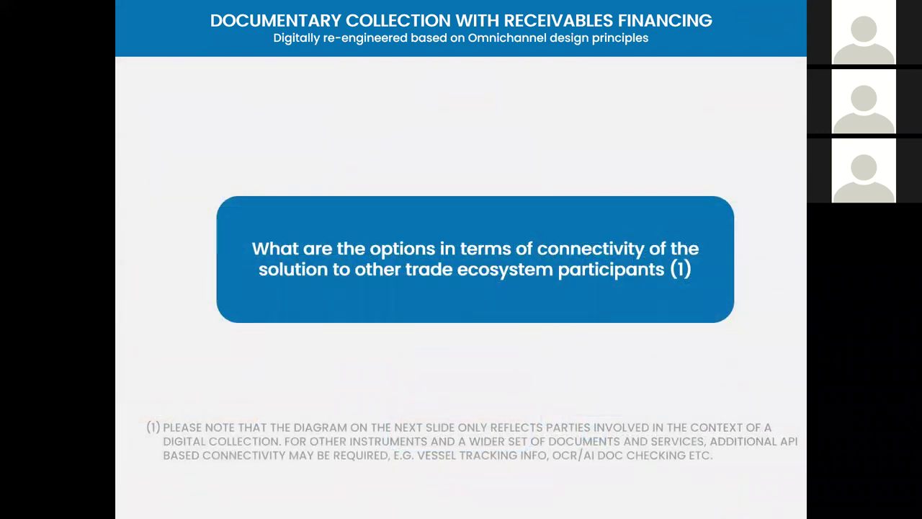
key("Right")
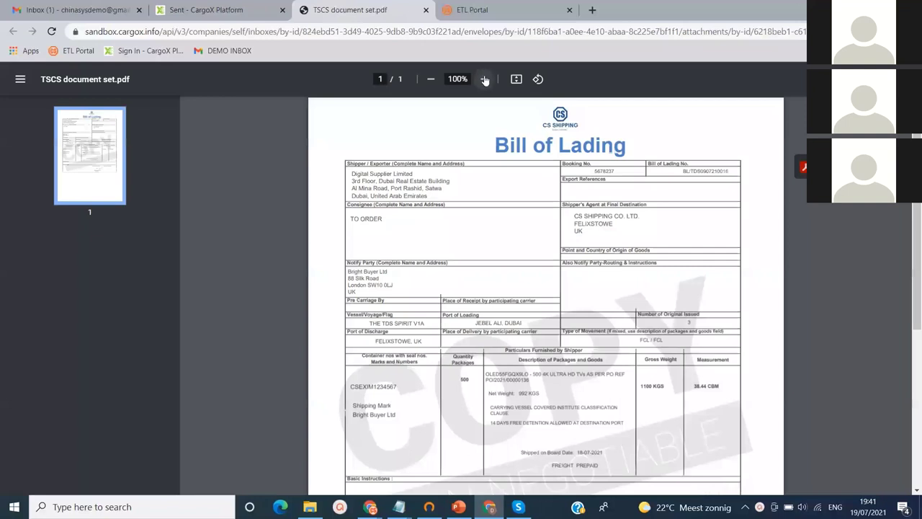
Read the bill of lading PDF at 150%, then close it and its file details
left_click(484, 79)
left_click(484, 80)
left_click(485, 79)
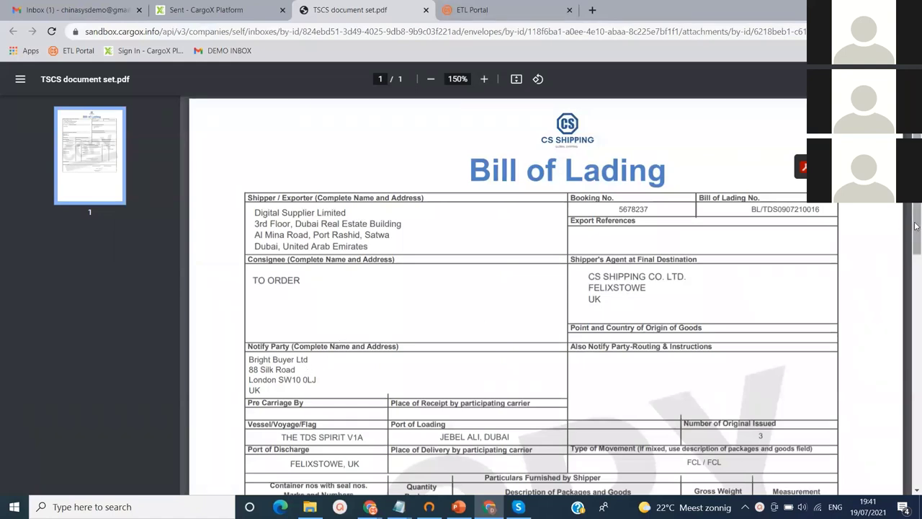
left_click_drag(917, 234, 918, 261)
scroll(559, 204, "down", 3)
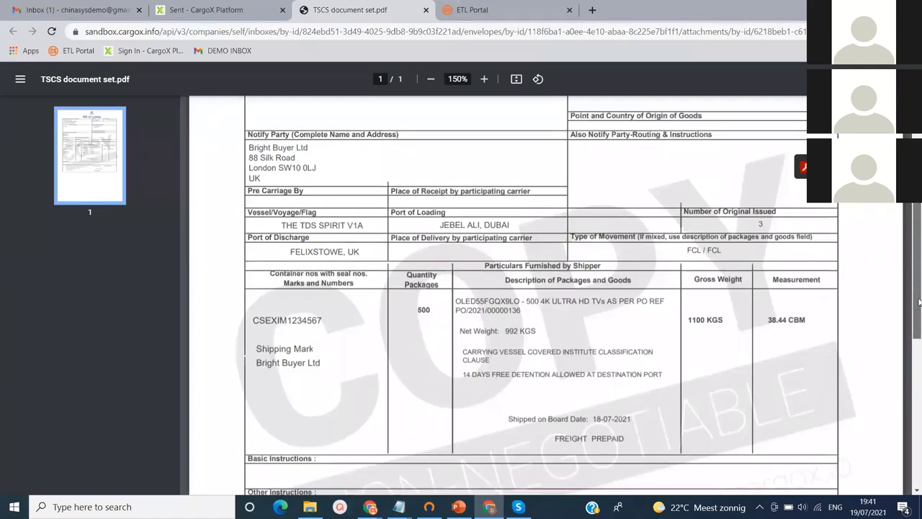
mouse_move(914, 293)
left_mouse_down()
mouse_move(918, 395)
mouse_move(919, 370)
mouse_move(862, 346)
left_mouse_up()
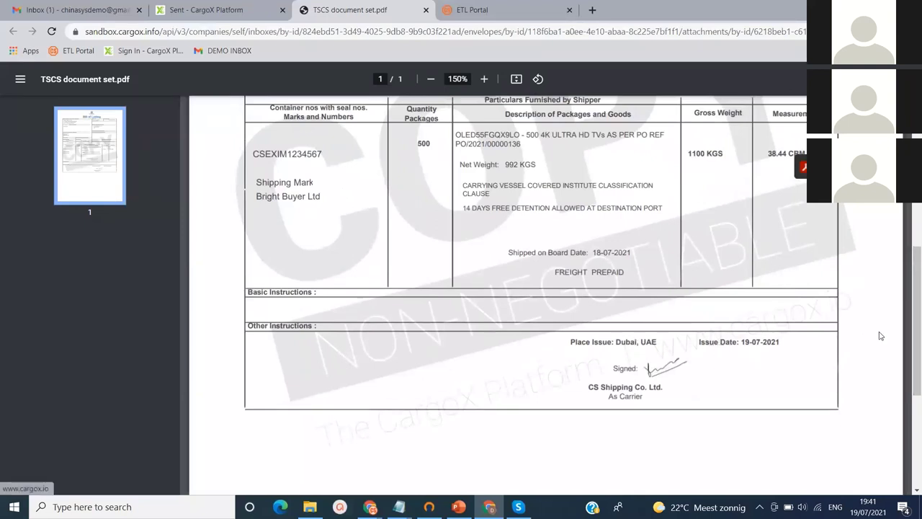
left_click_drag(915, 327, 915, 280)
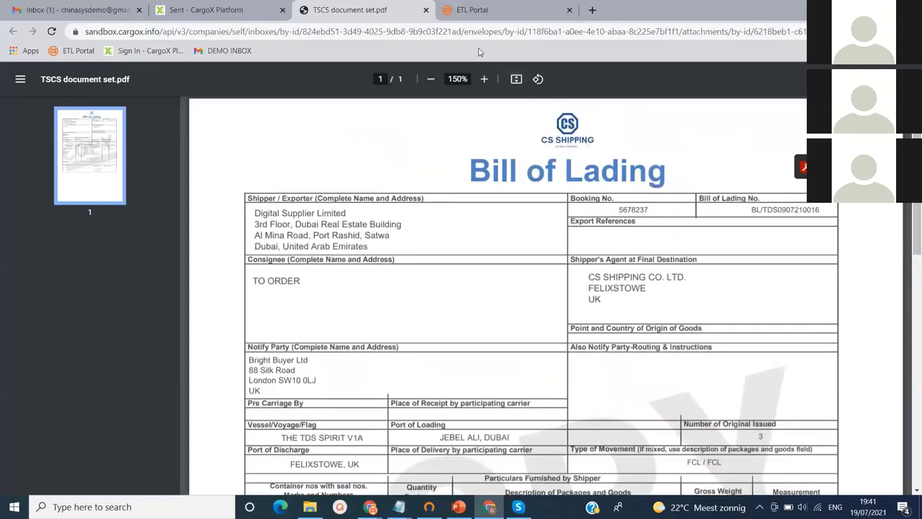
left_click(426, 10)
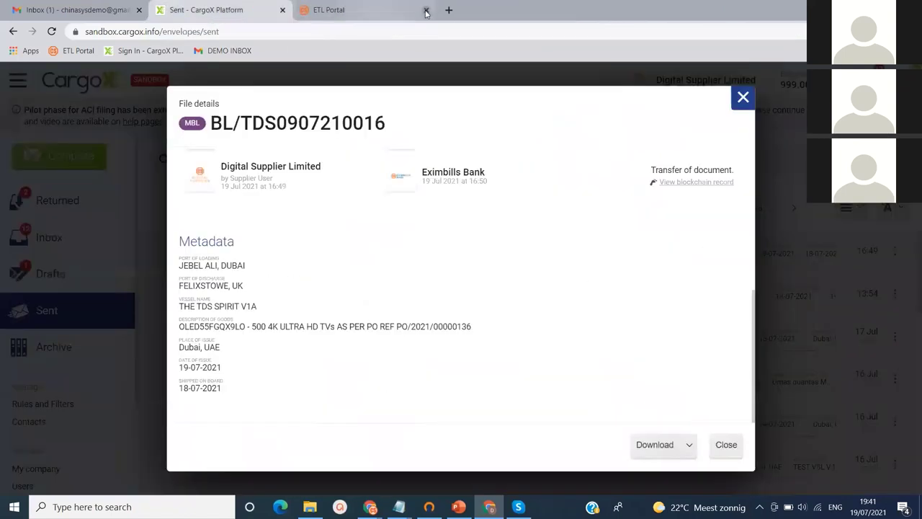
left_click(743, 99)
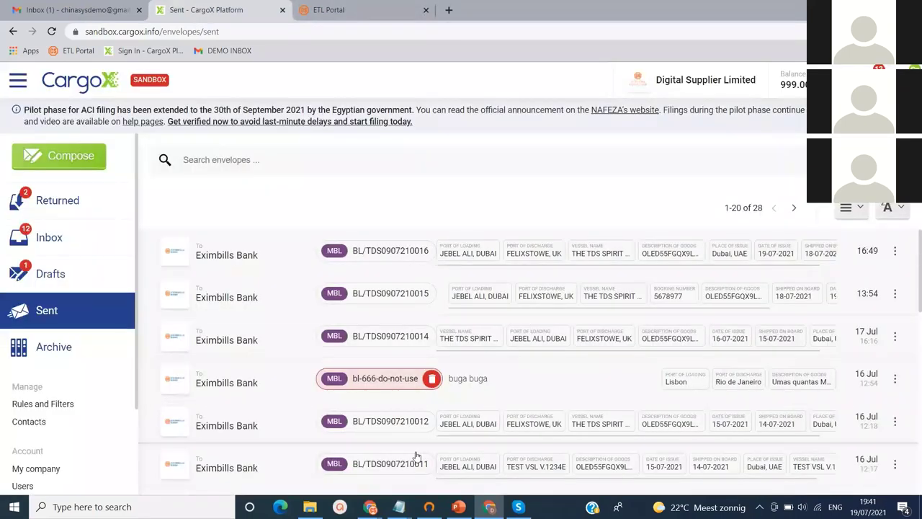
Sign in to Exim Bills and open Customer Level > Inquire Customer - Dynamic
mouse_move(371, 508)
left_click(336, 465)
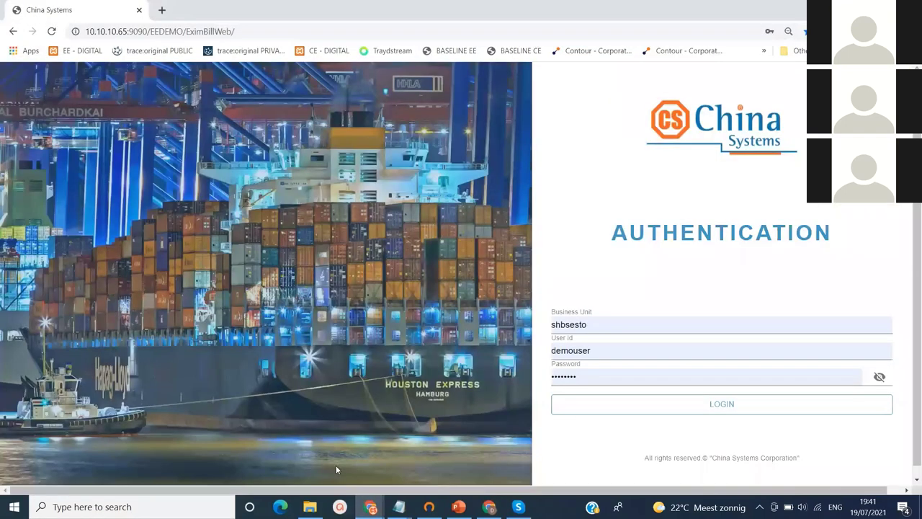
left_click(606, 413)
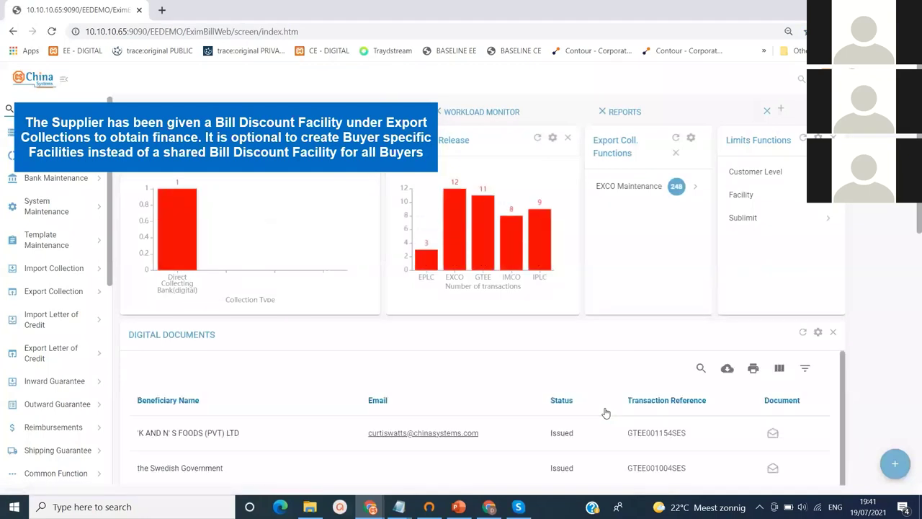
left_click(756, 173)
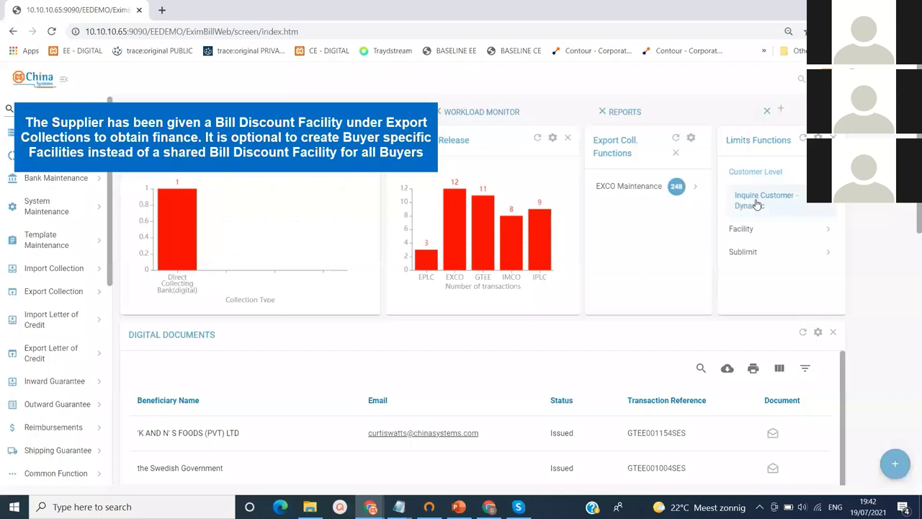
left_click(756, 203)
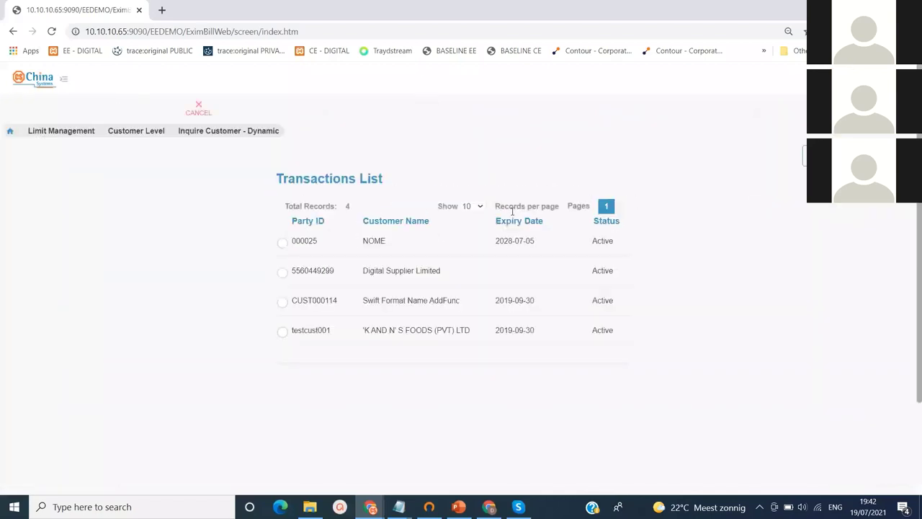
left_click(293, 275)
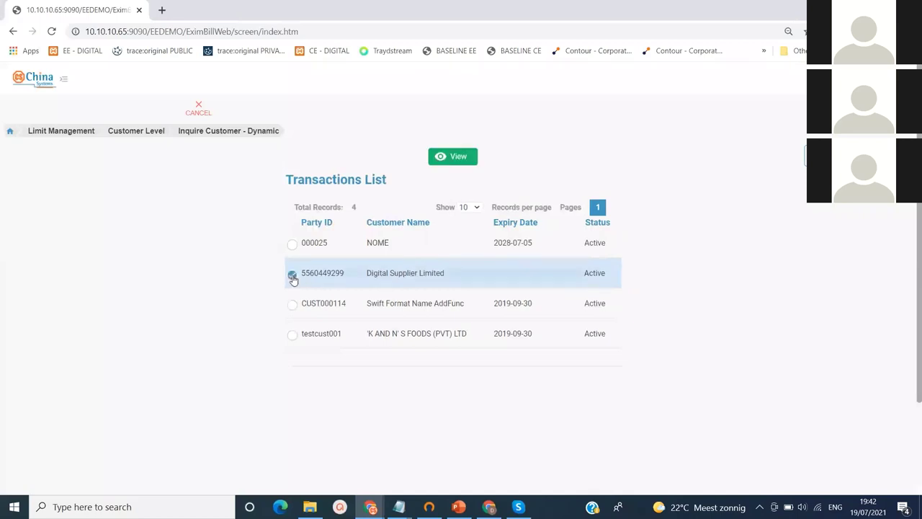
left_click(449, 157)
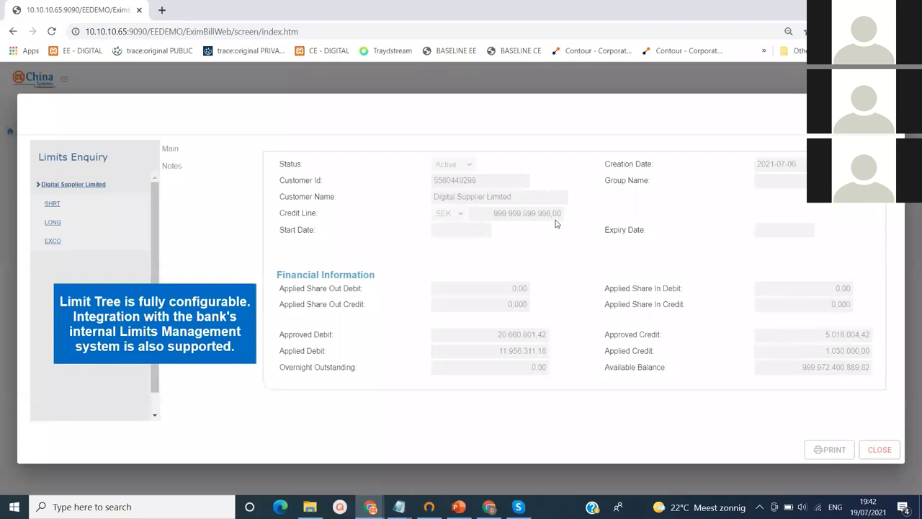
left_click(57, 244)
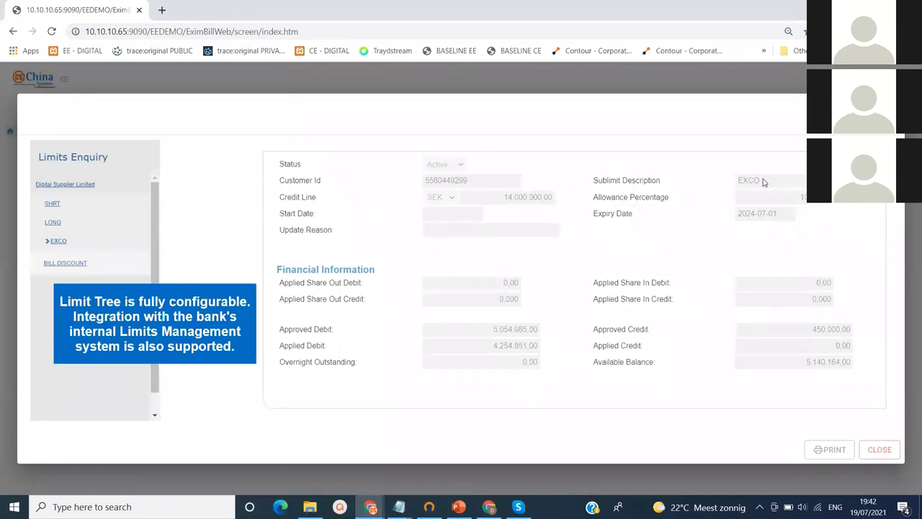
left_click_drag(764, 181, 729, 185)
left_click(57, 265)
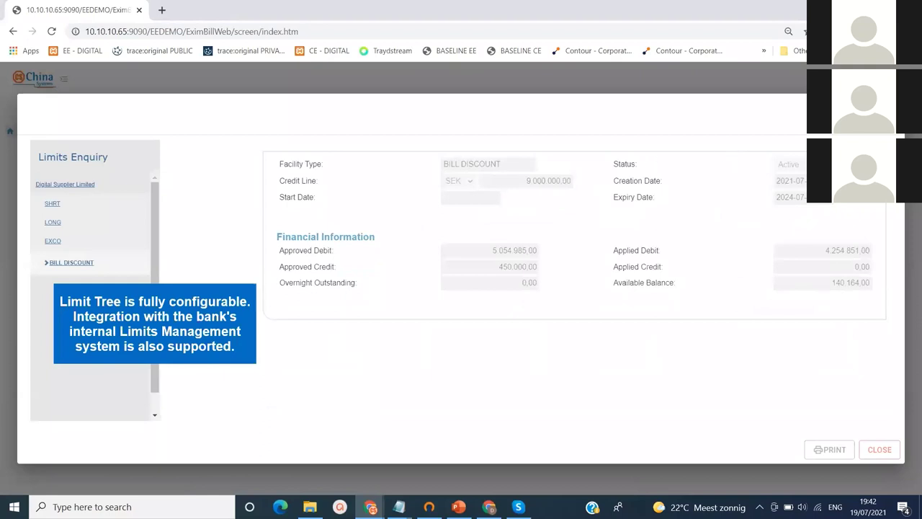
key("Escape")
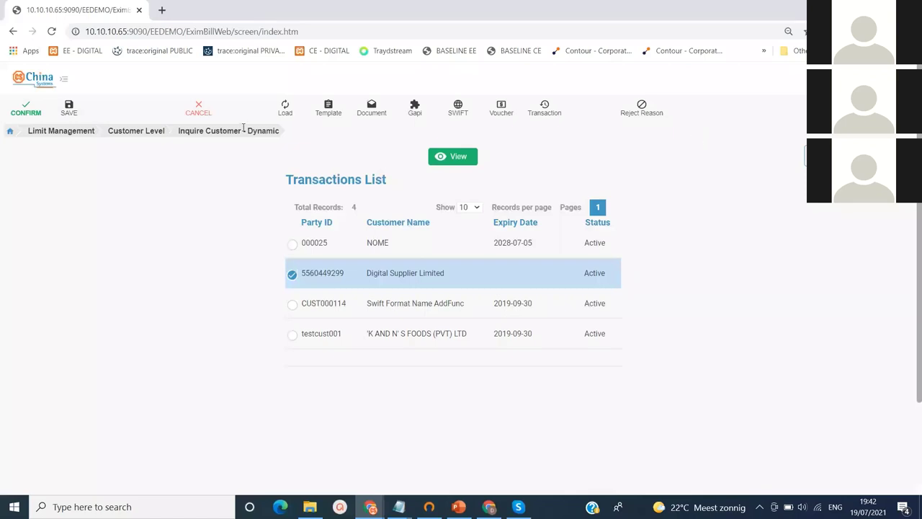
Cancel the customer inquiry and switch to the Customer Enterprise window
left_click(200, 112)
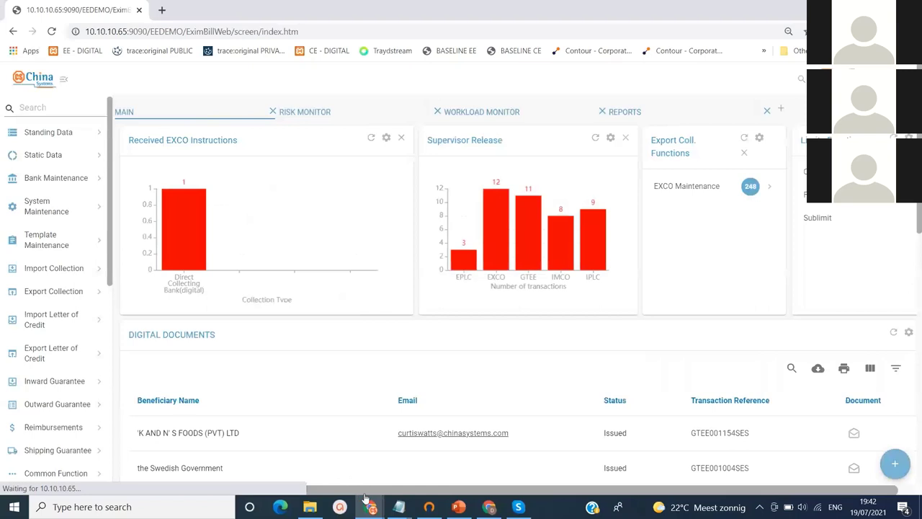
mouse_move(372, 510)
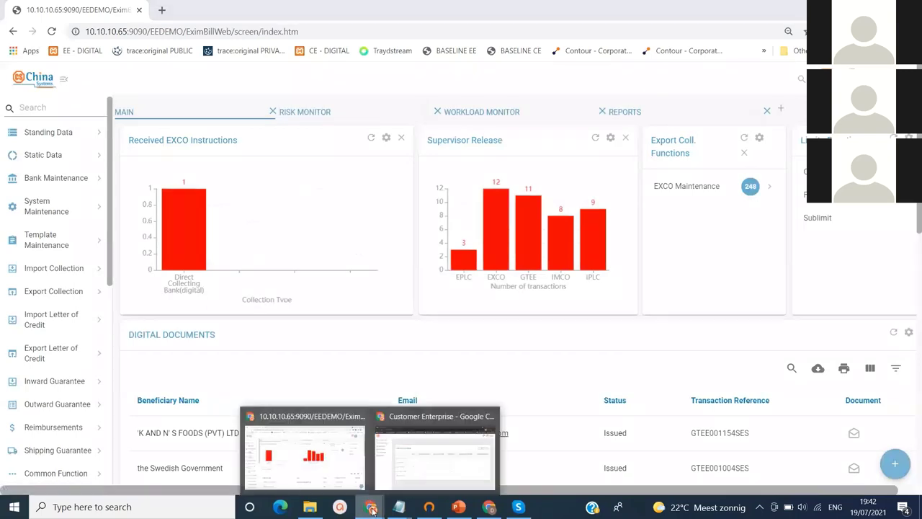
left_click(423, 473)
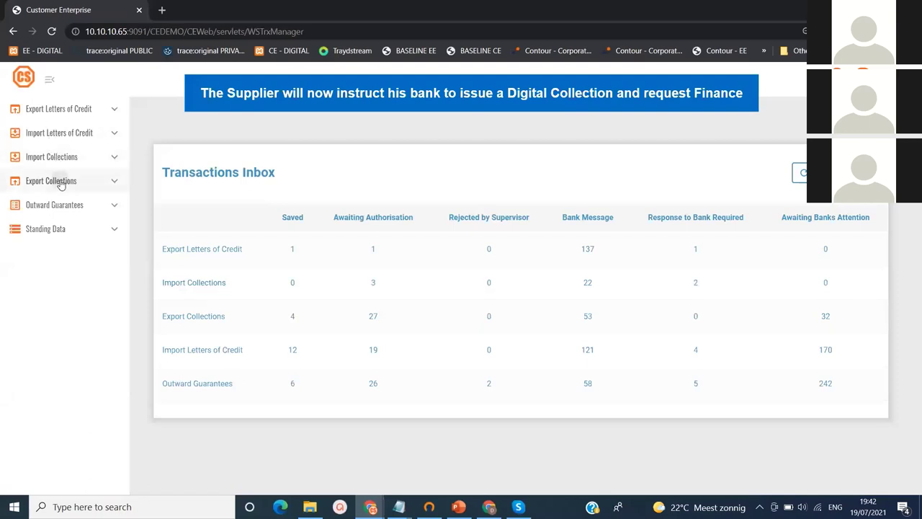
Start an Apply for Export Collection loaded from the EPU BRIGHT BUYER template
left_click(61, 184)
left_click(62, 202)
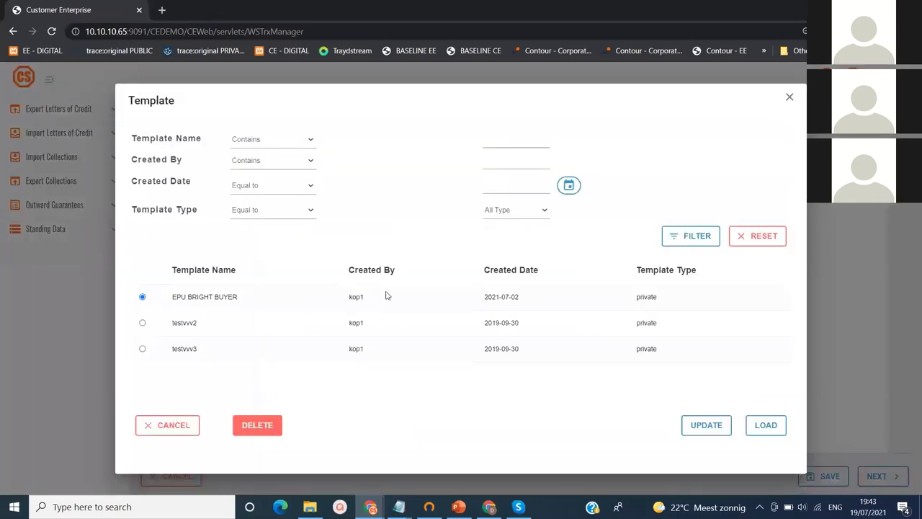
left_click(761, 426)
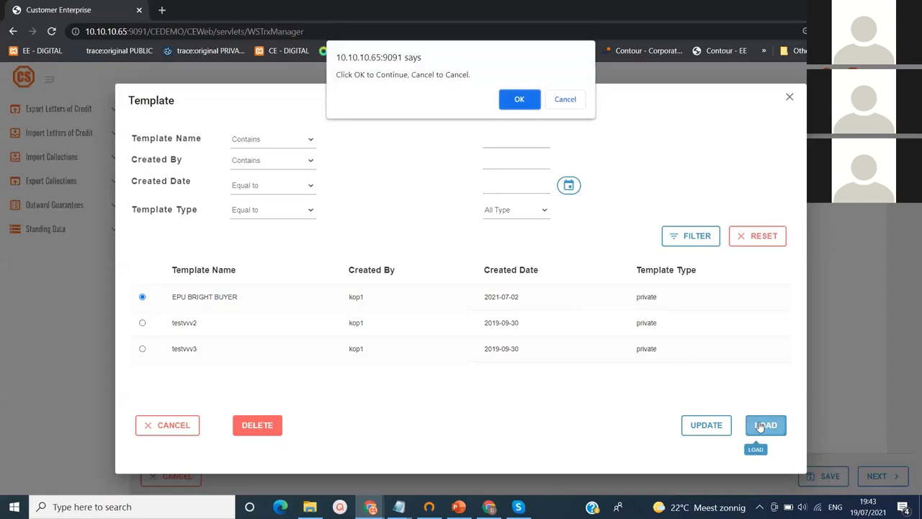
left_click(524, 99)
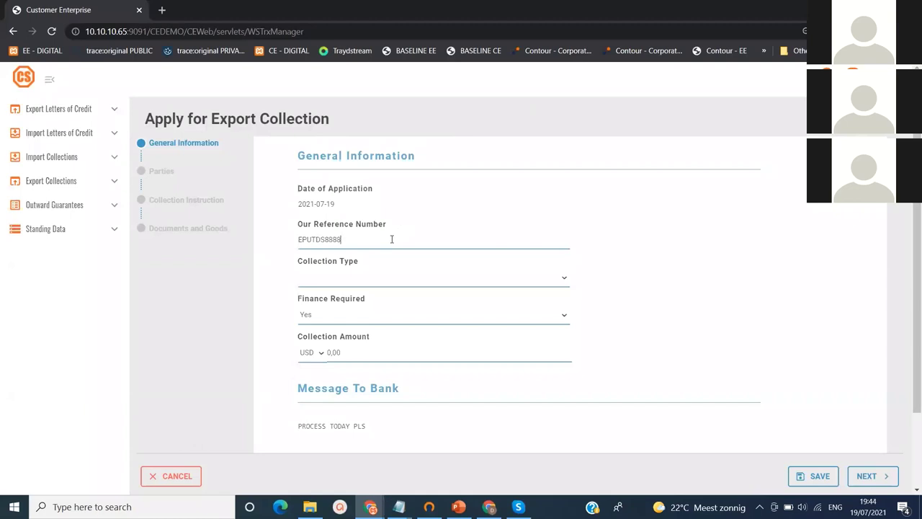
Set collection type to Direct to Drawee (digital) with a 25000 collection amount
left_click(561, 282)
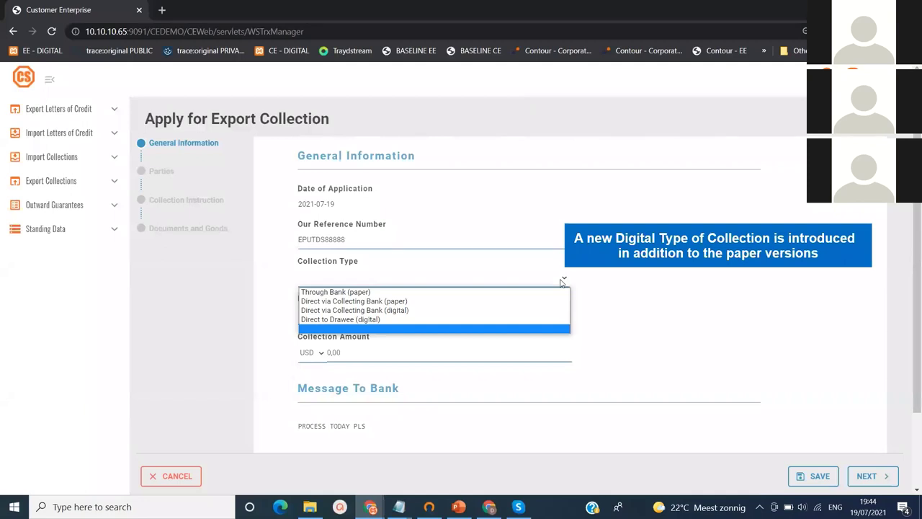
left_click(488, 320)
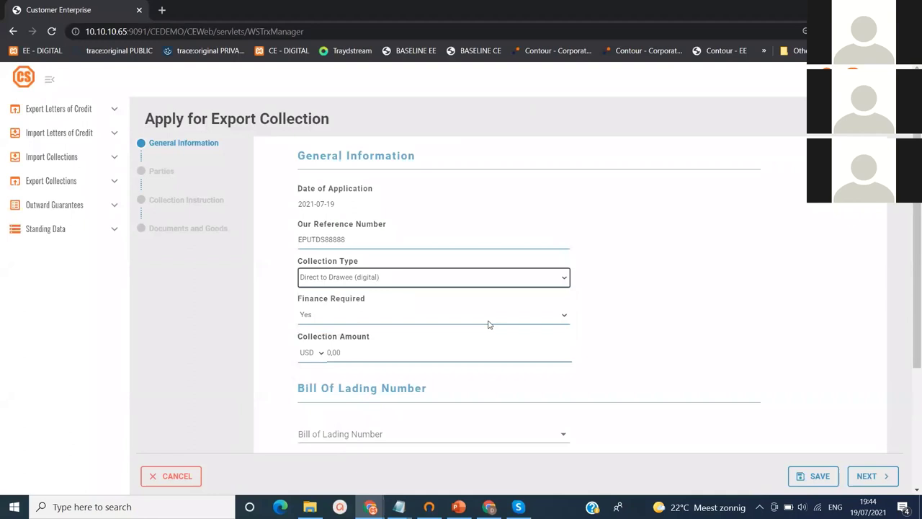
left_click(364, 353)
type("2")
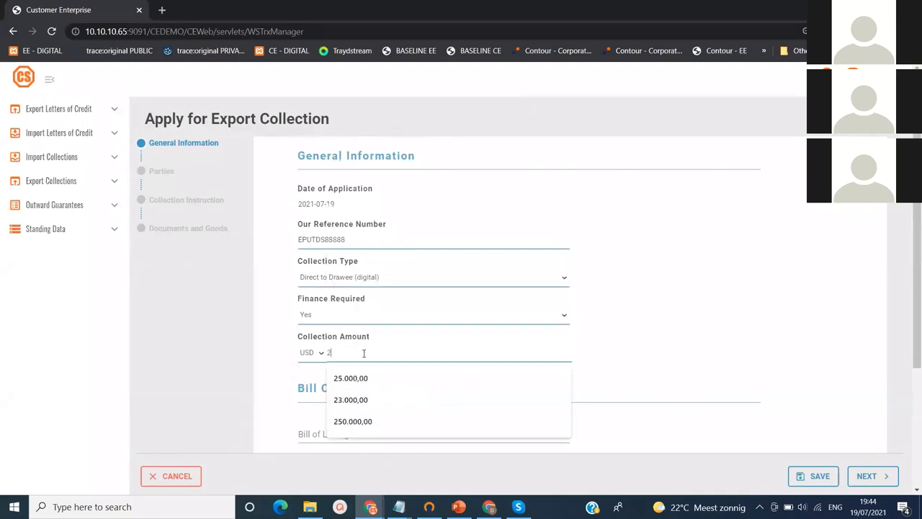
type("5000")
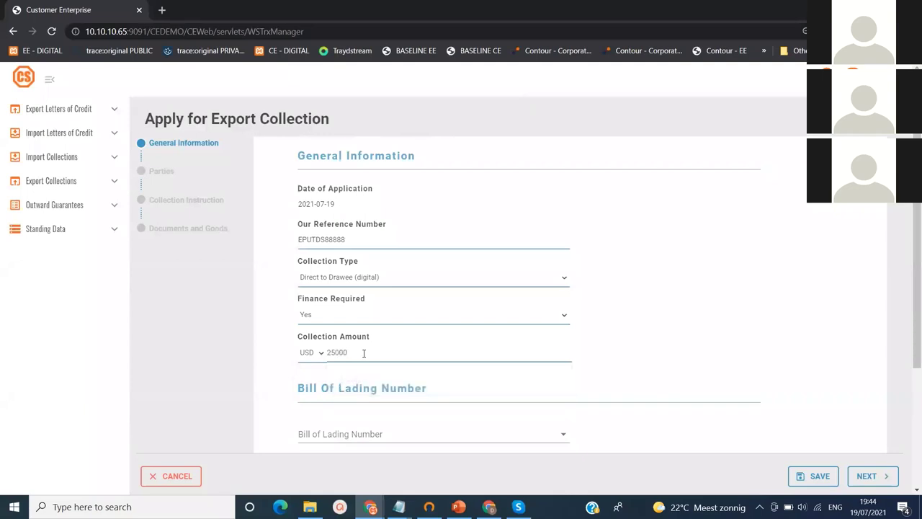
key("Tab")
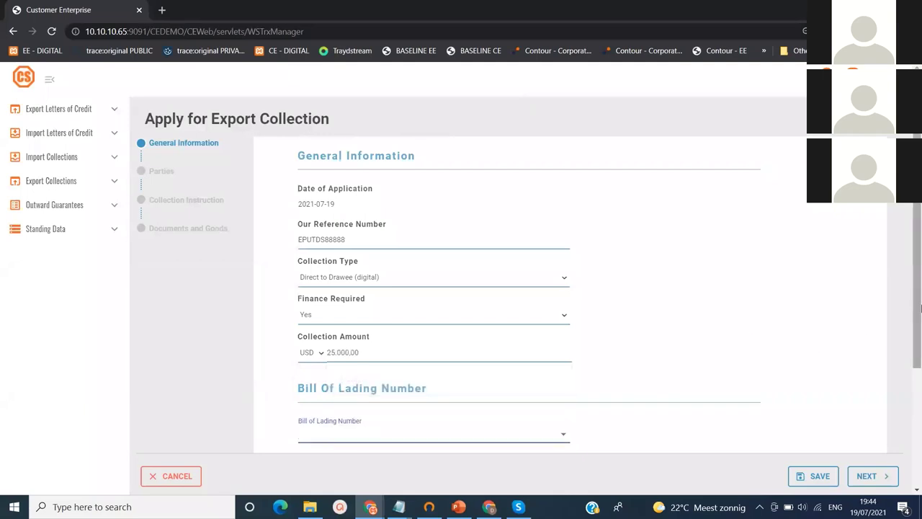
left_click_drag(919, 308, 912, 377)
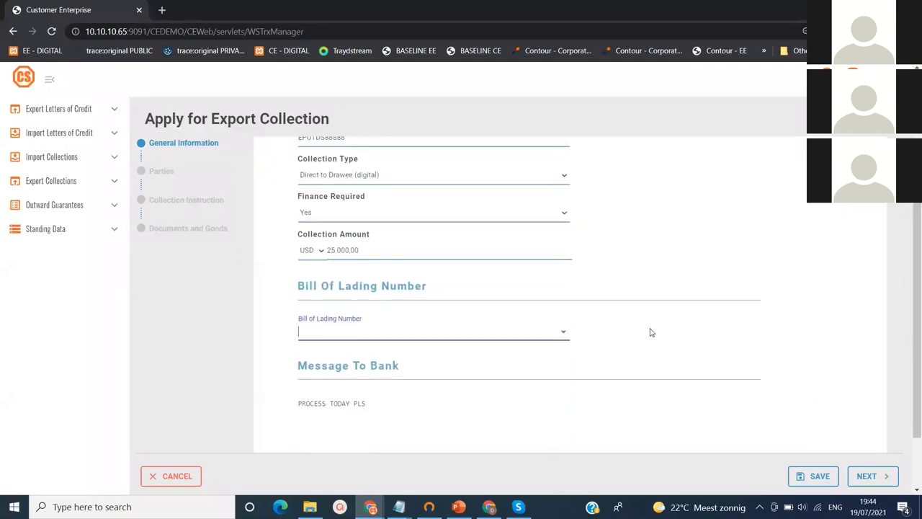
left_click(561, 334)
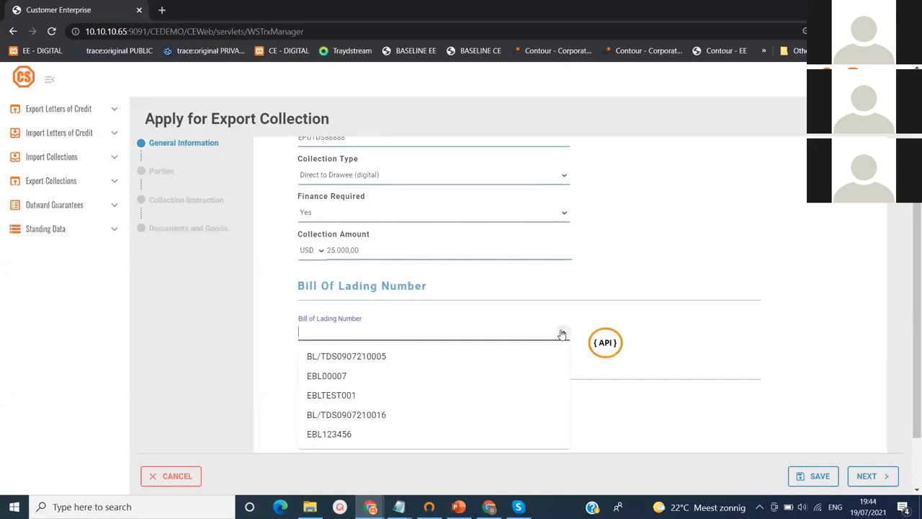
left_click(425, 415)
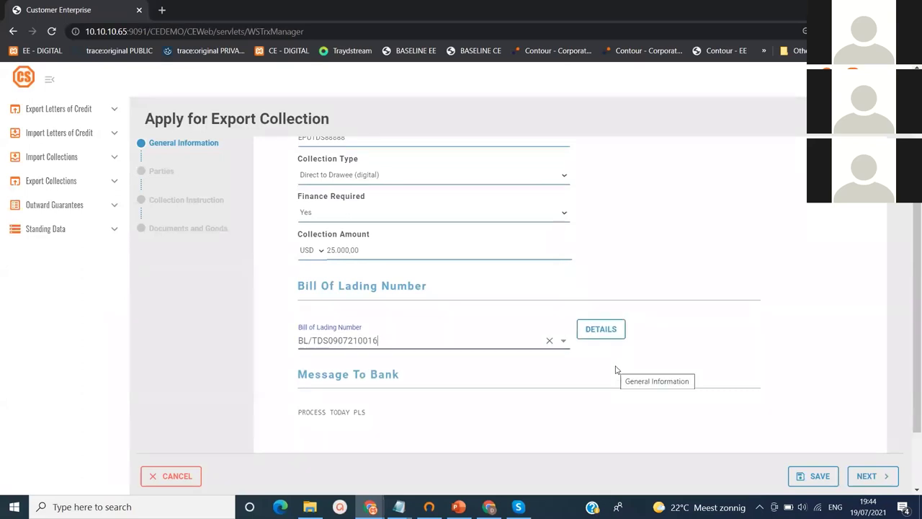
left_click(602, 334)
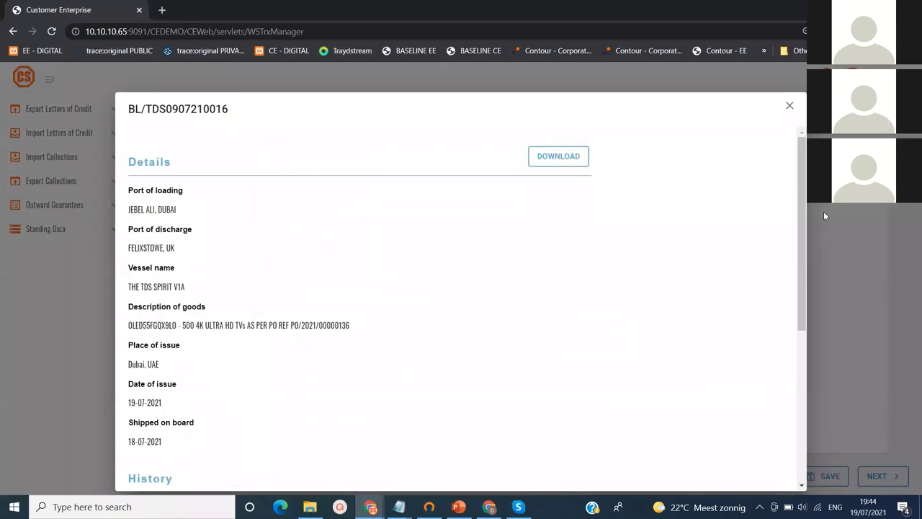
left_click_drag(801, 207, 804, 240)
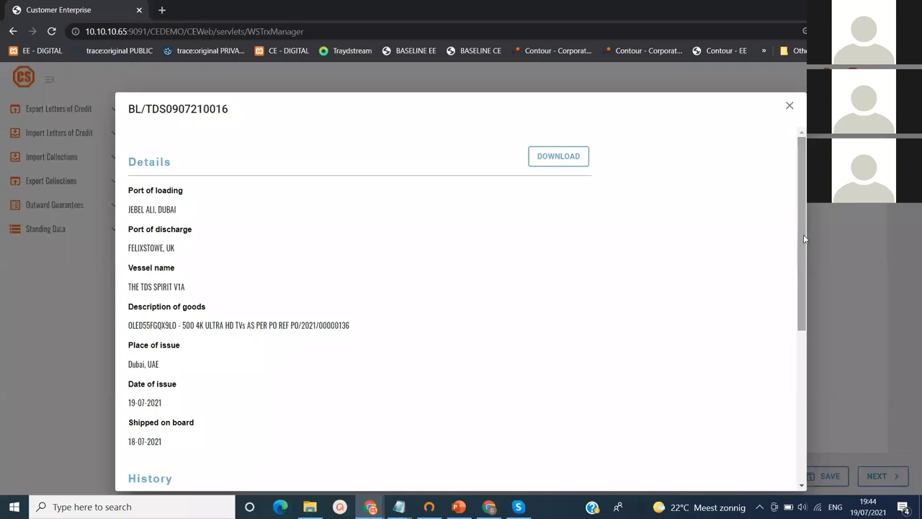
left_click(571, 163)
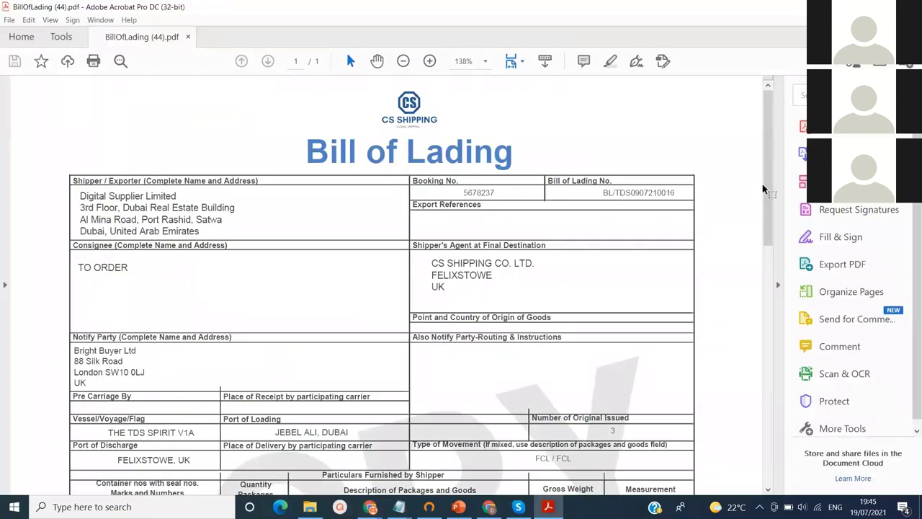
Scroll through BillOfLading (44).pdf, then return to the bill details in the browser
left_click_drag(765, 189, 756, 130)
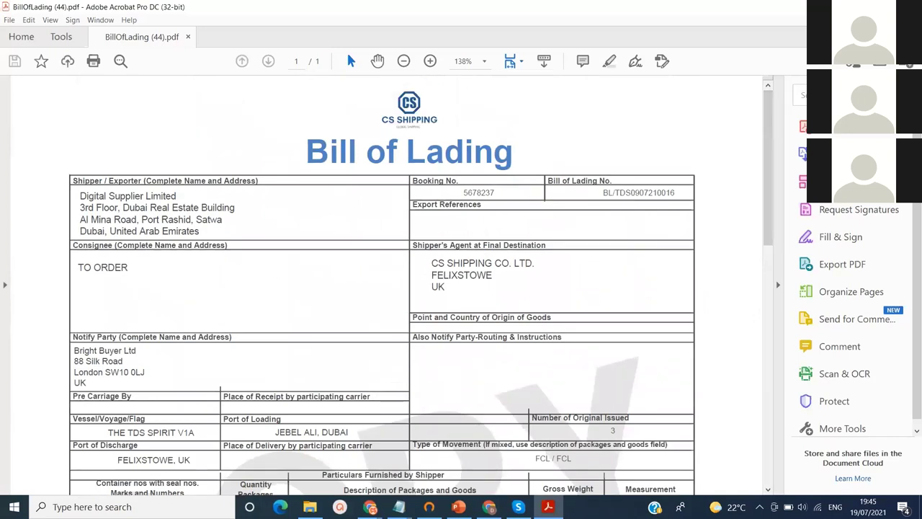
key("alt+Tab")
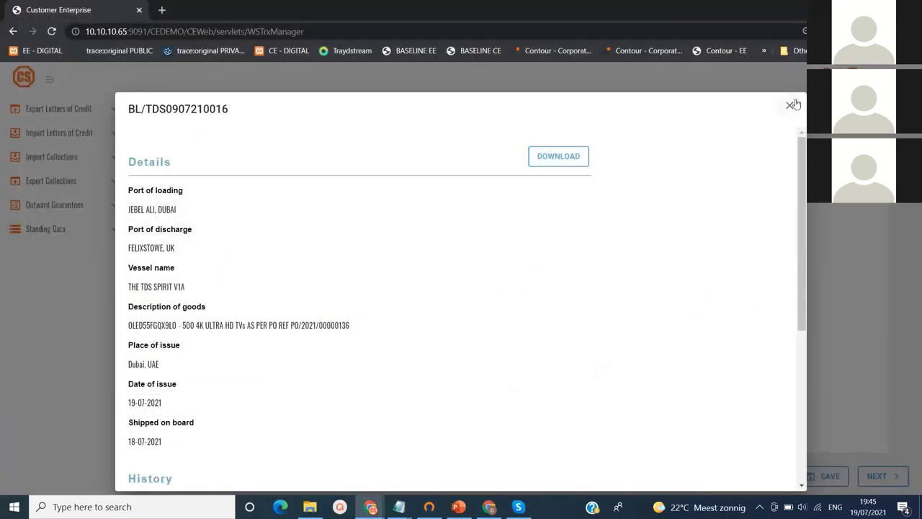
Close the bill details, continue to Parties, and choose the USD proceeds account
left_click(790, 106)
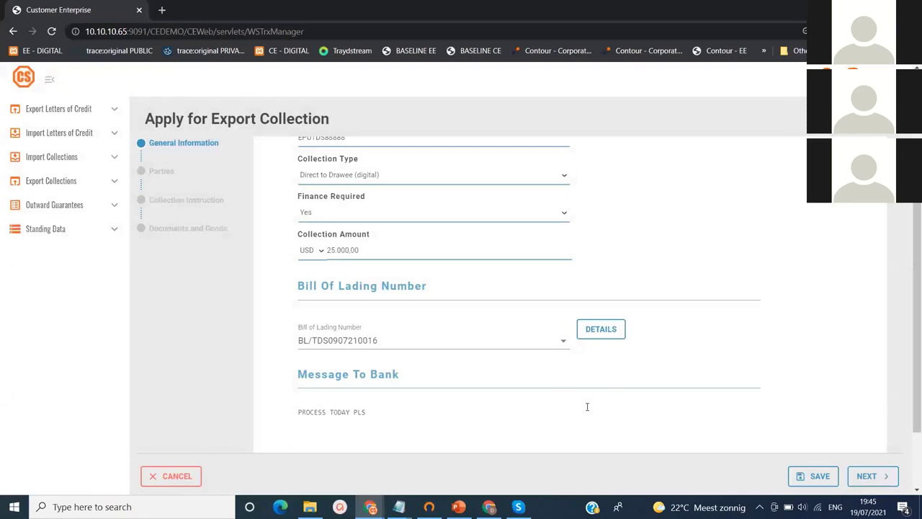
left_click(857, 474)
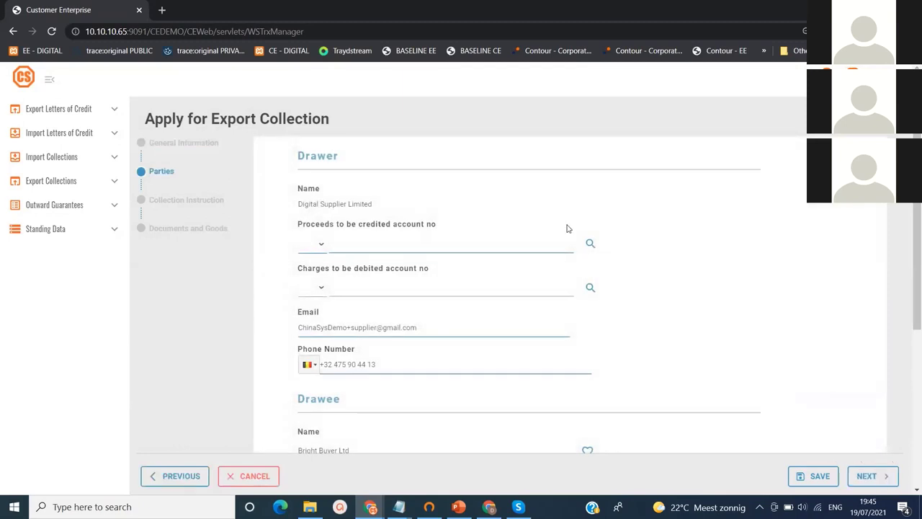
left_click(591, 246)
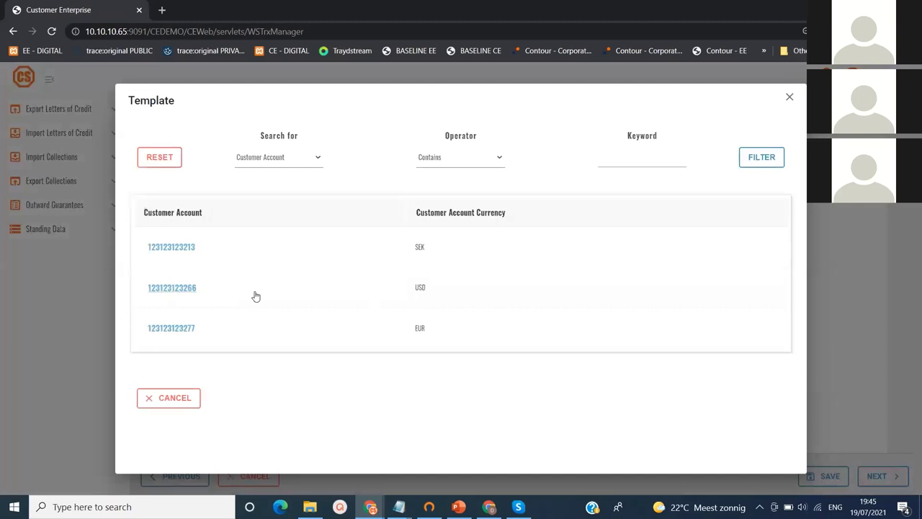
left_click(185, 290)
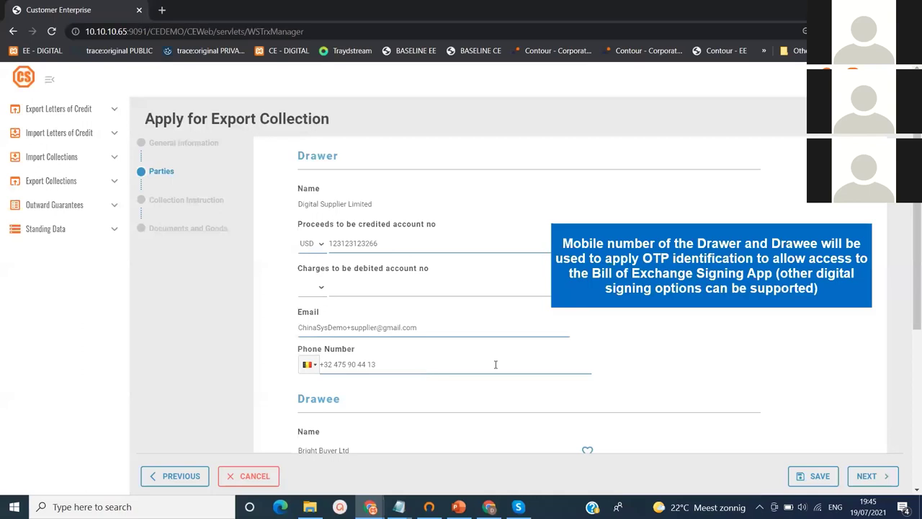
Fill the drawee with saved Bright Buyer Ltd details and continue to Collection Instructions
left_click_drag(913, 298, 907, 422)
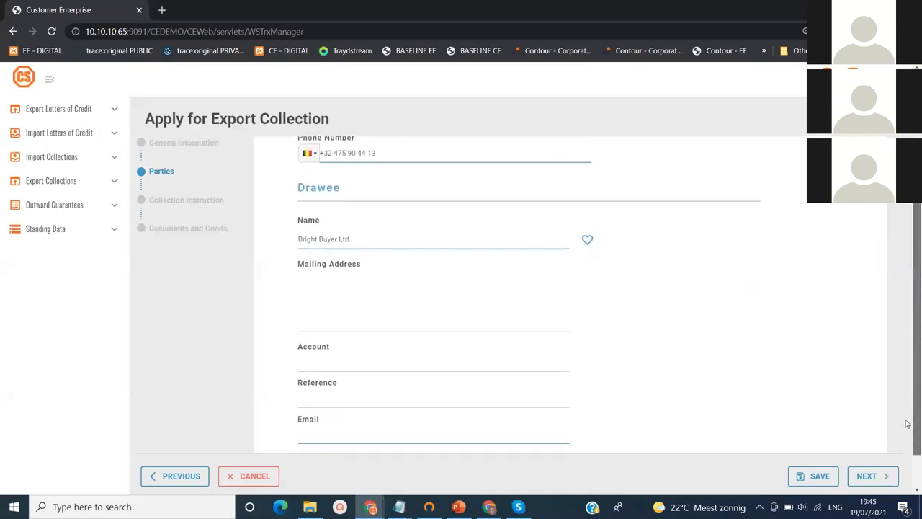
left_click(587, 239)
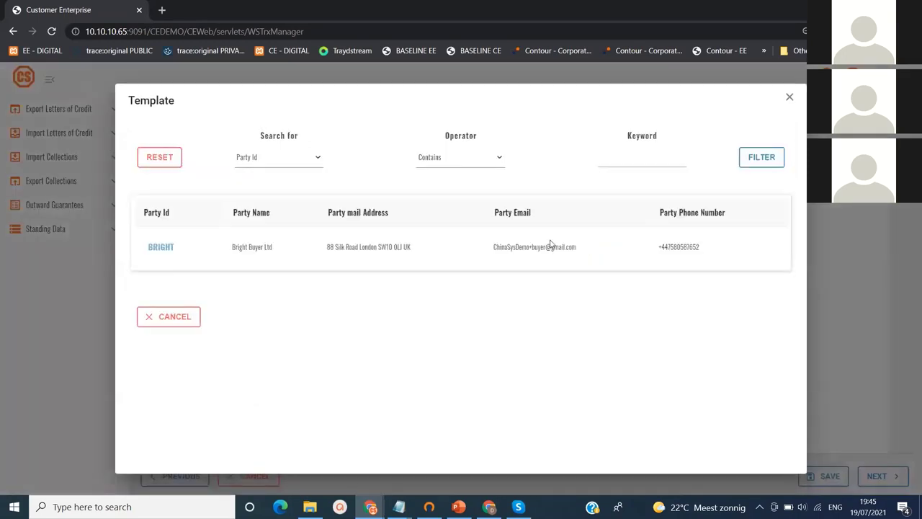
left_click(161, 252)
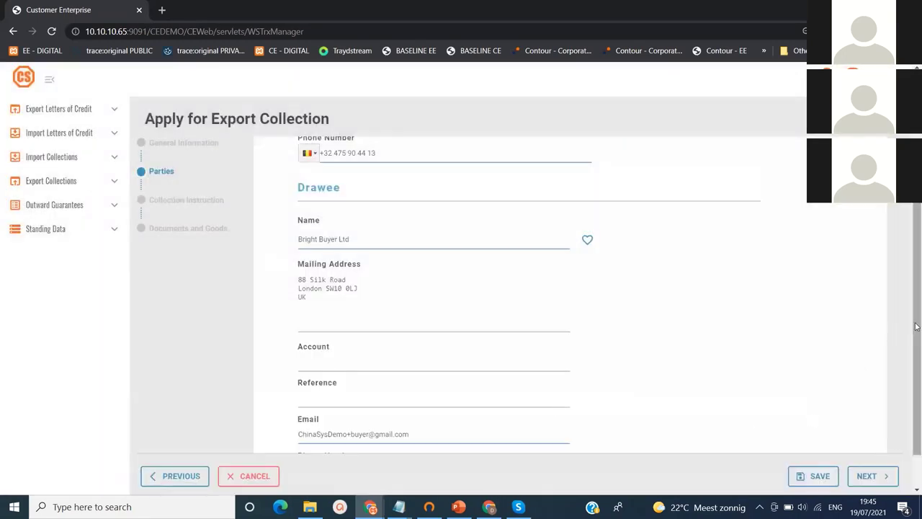
left_click_drag(916, 326, 919, 358)
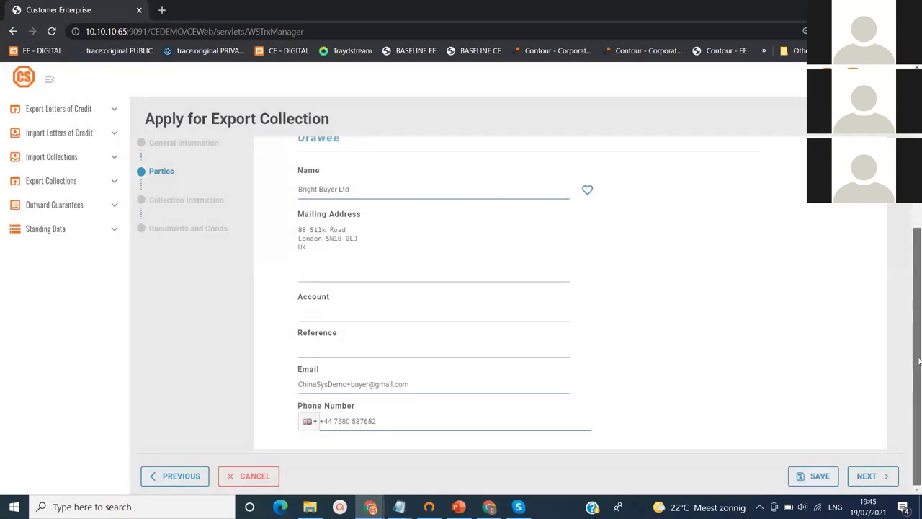
left_click(867, 476)
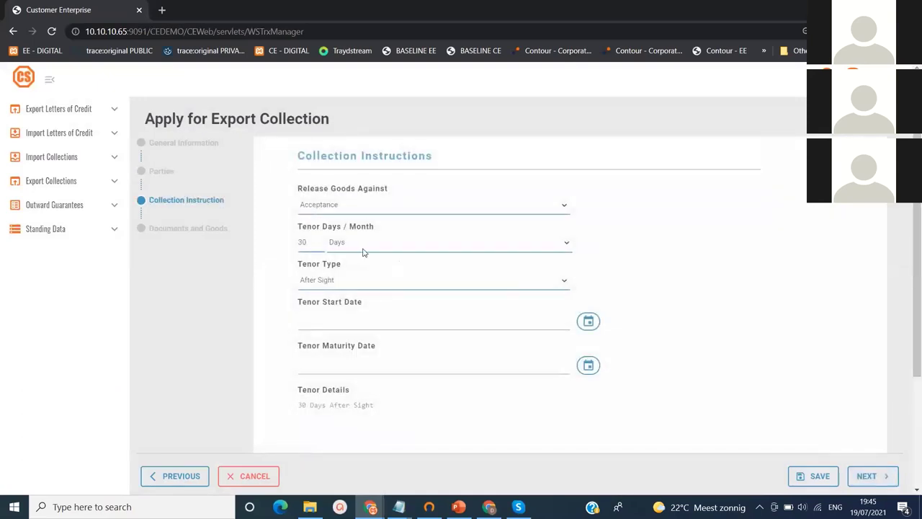
Change the 30 tenor days value by typing 6, then continue to Documents and Goods
left_click(316, 241)
key("BackSpace")
key("BackSpace")
type("6")
scroll(916, 303, "down", 2)
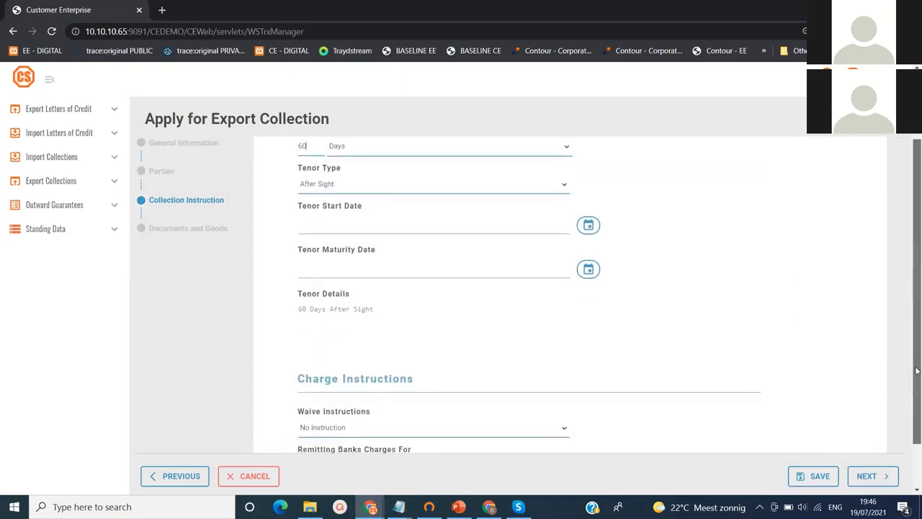
left_click(868, 476)
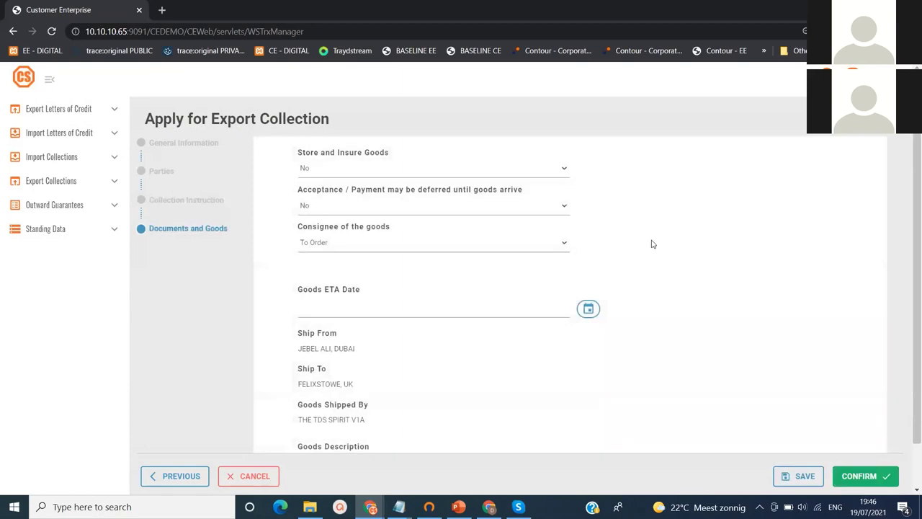
Keep consignee To Order, set goods ETA to 2021-07-30, and submit the application
left_click(565, 246)
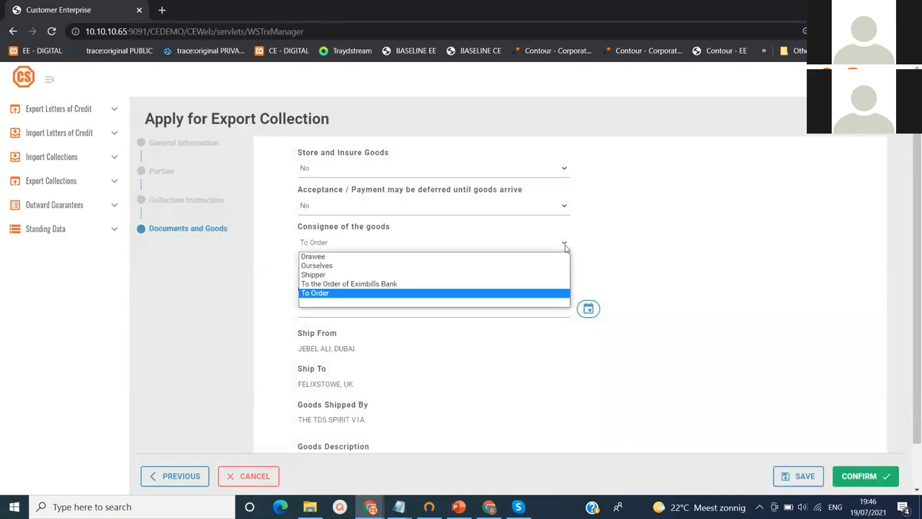
left_click(564, 246)
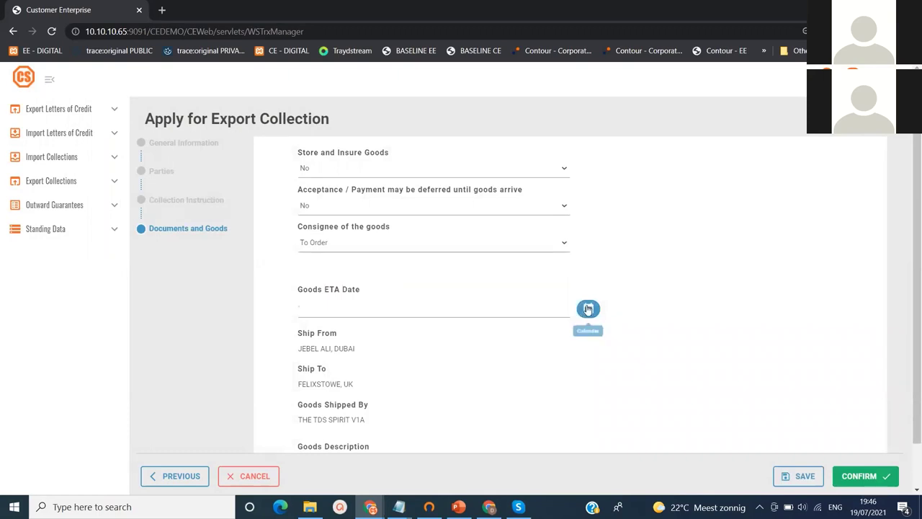
left_click(588, 308)
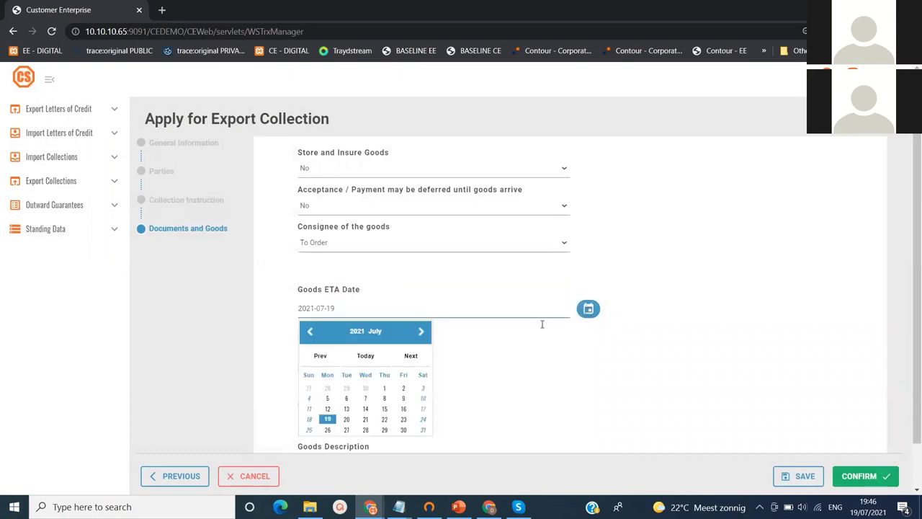
left_click(404, 430)
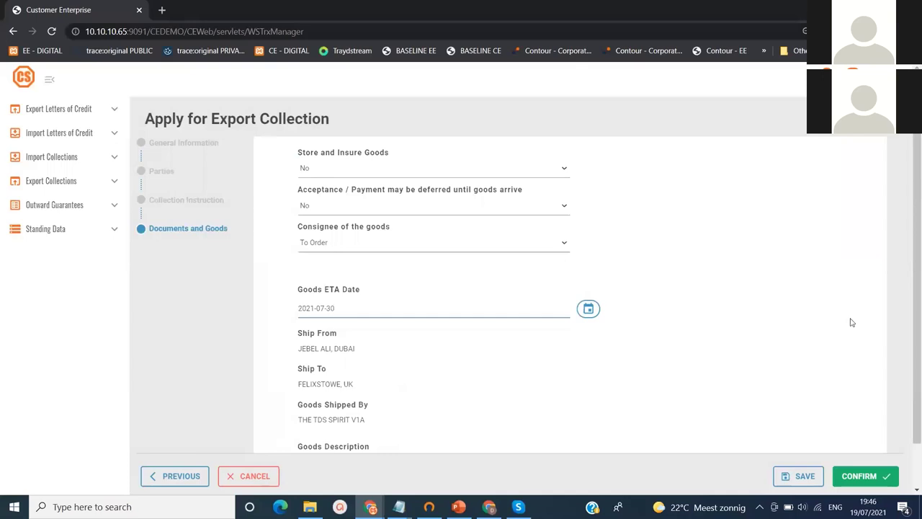
scroll(916, 319, "down", 1)
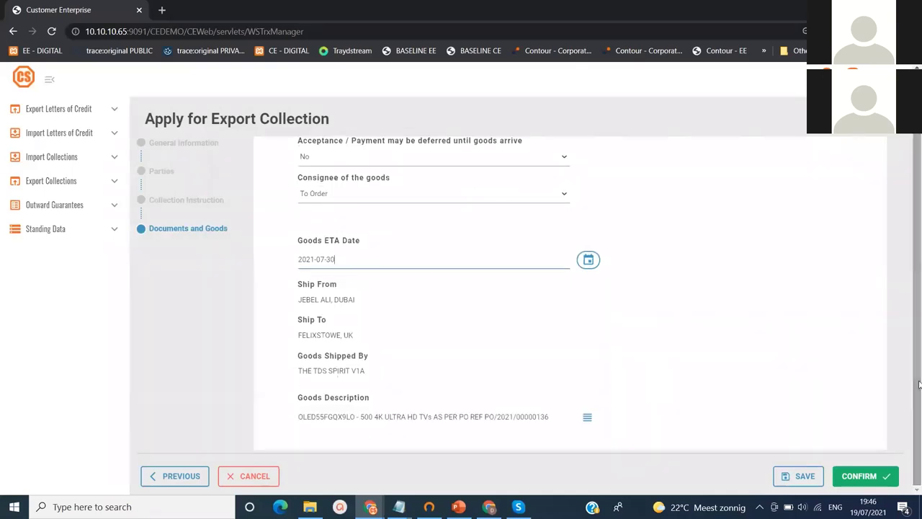
left_click(862, 478)
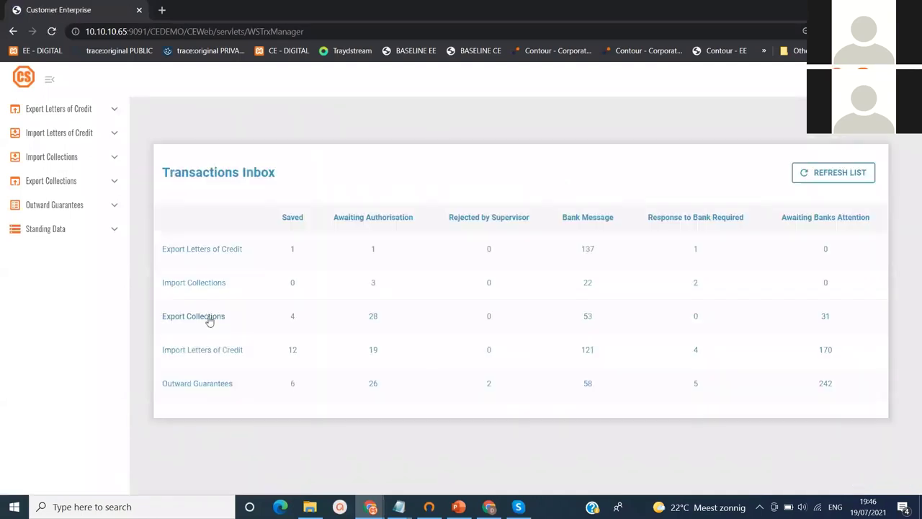
List export collections awaiting authorisation, filtered by reference 888, and select EPUTDS88888
left_click(374, 317)
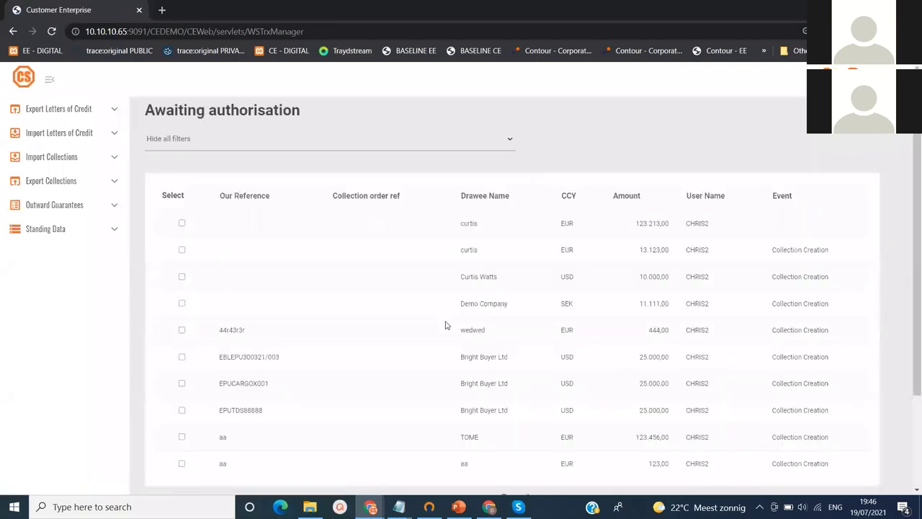
left_click(508, 139)
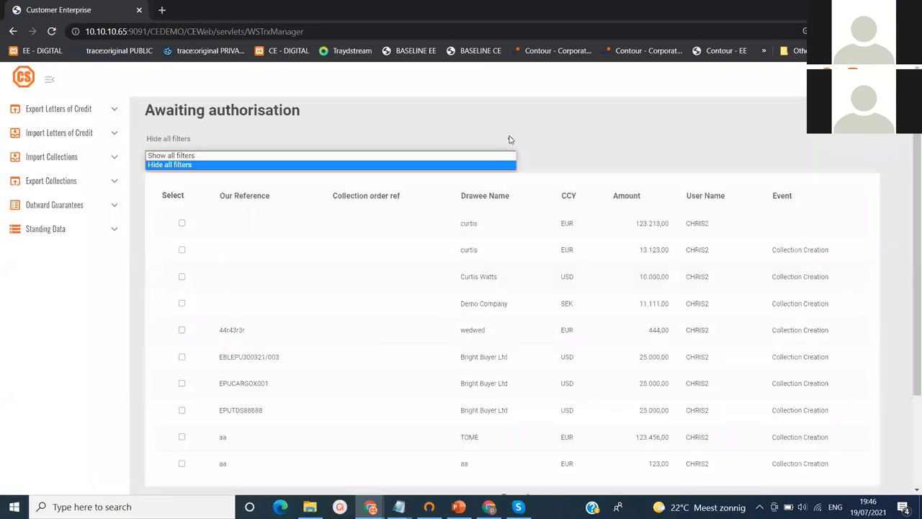
left_click(495, 153)
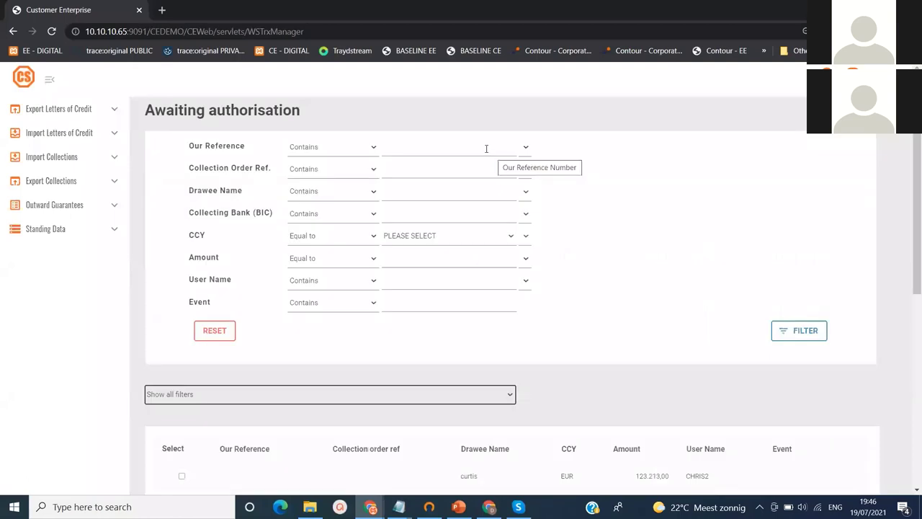
left_click(476, 150)
type("888")
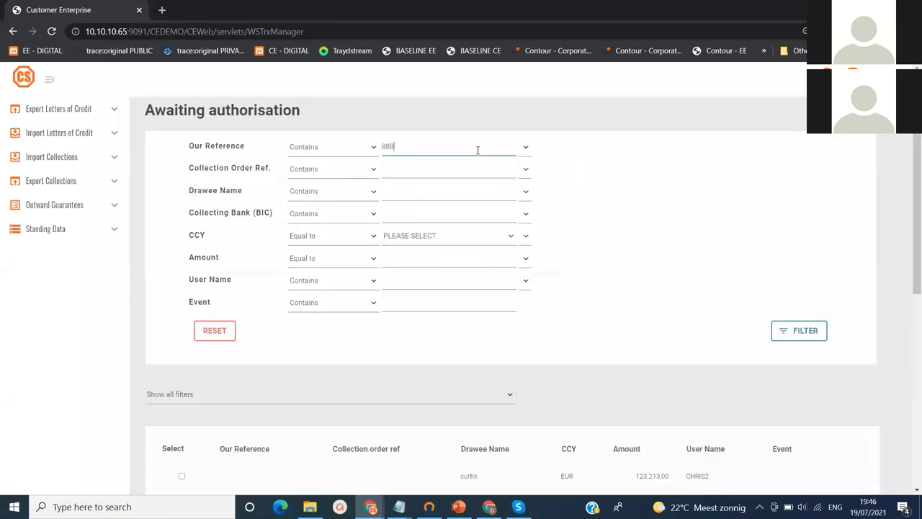
left_click(810, 334)
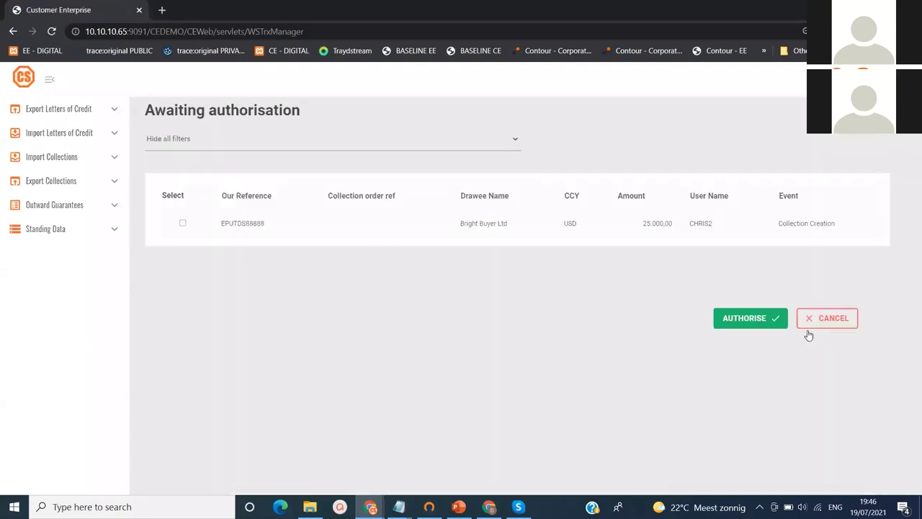
left_click(184, 224)
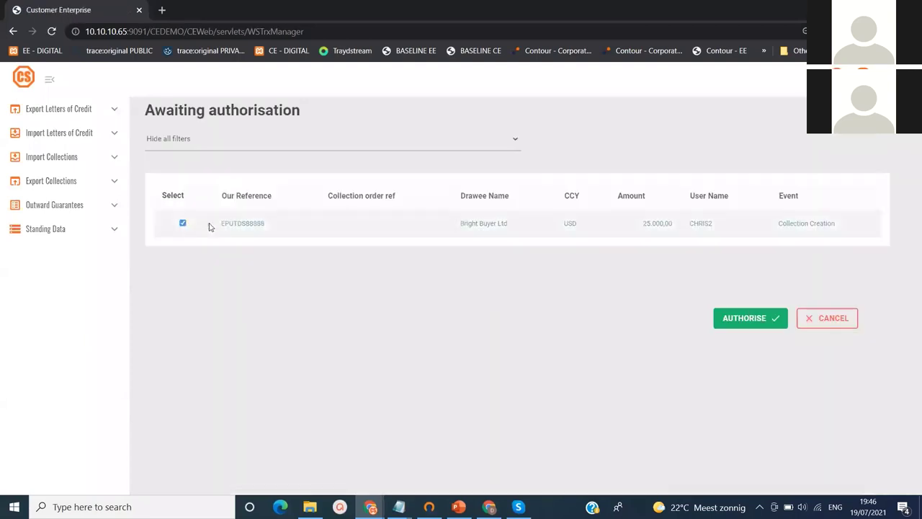
Authorise EPUTDS88888, stepping through parties, instructions and documents, and release it to the bank
left_click(726, 320)
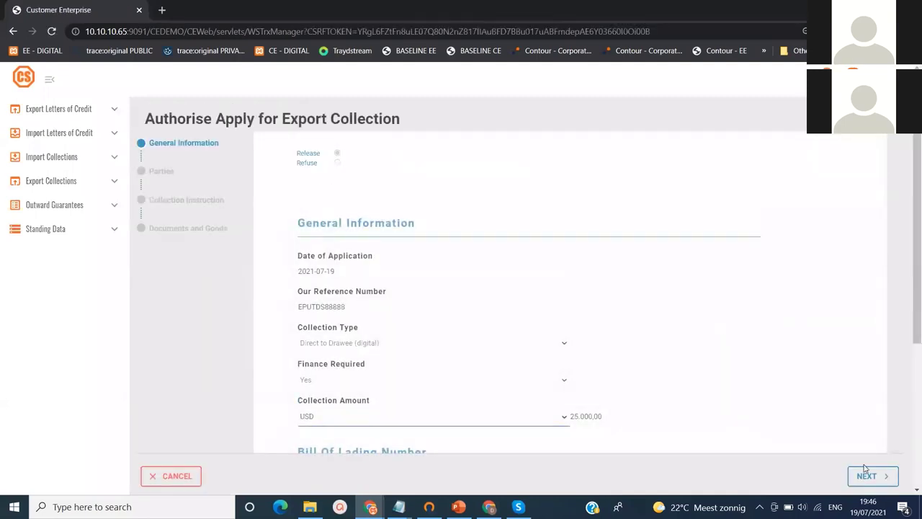
left_click(865, 477)
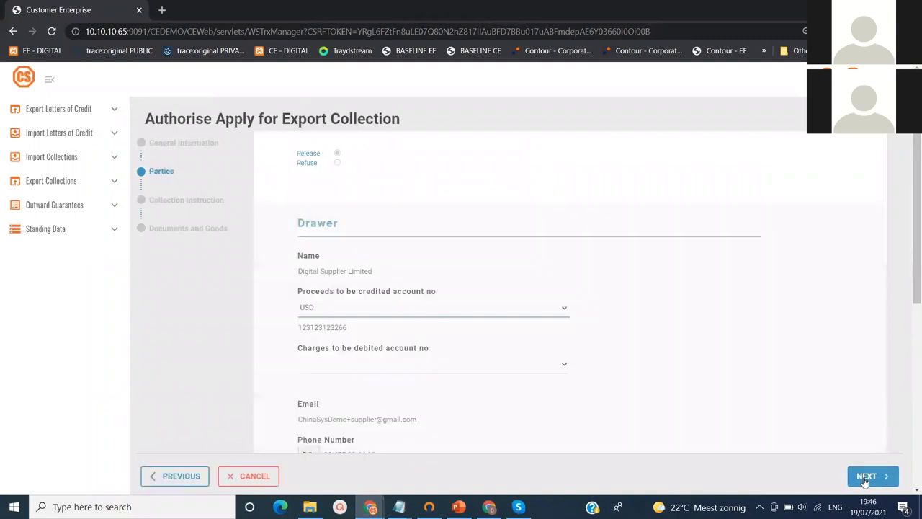
left_click(865, 477)
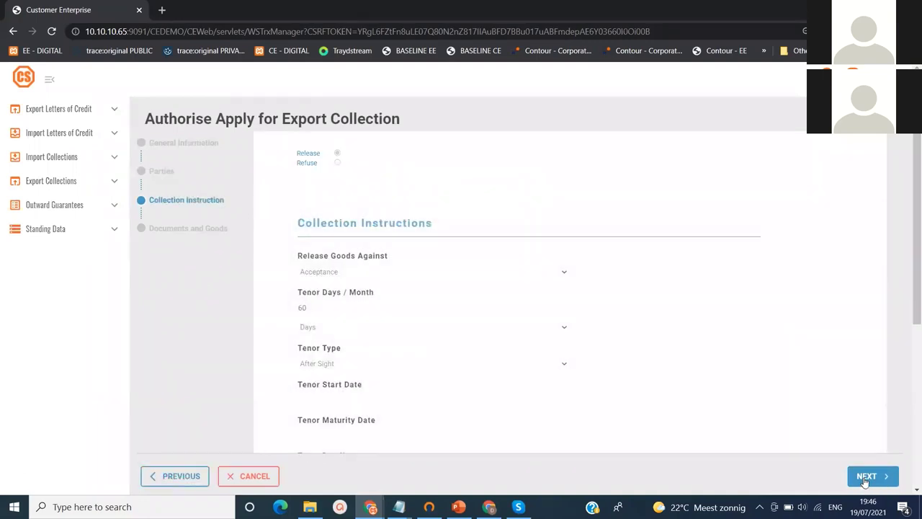
left_click(865, 477)
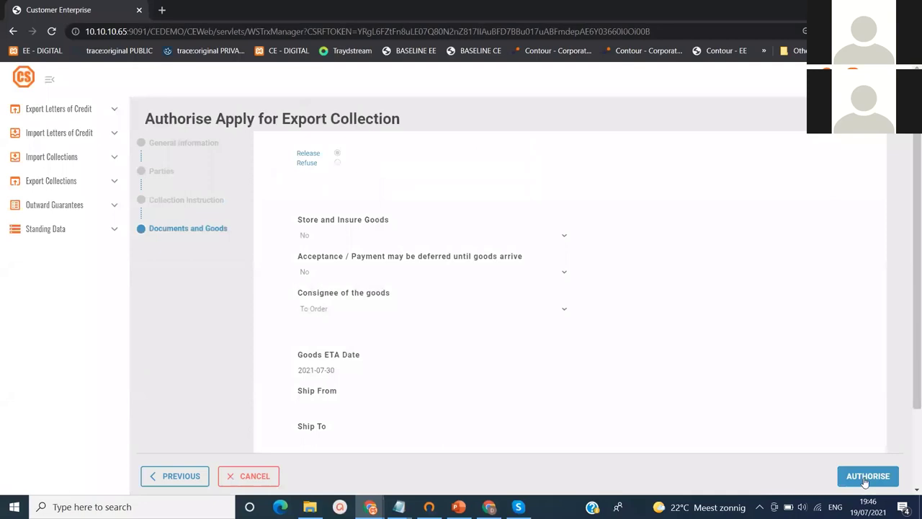
left_click(866, 477)
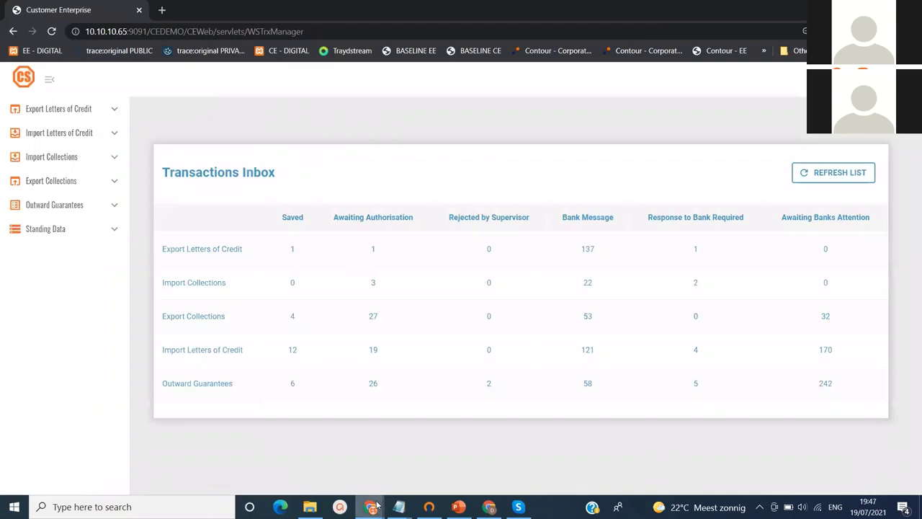
In the back office, refresh Received EXCO Instructions, open Direct to Drawee (digital), and select EXCO000249SES
mouse_move(373, 507)
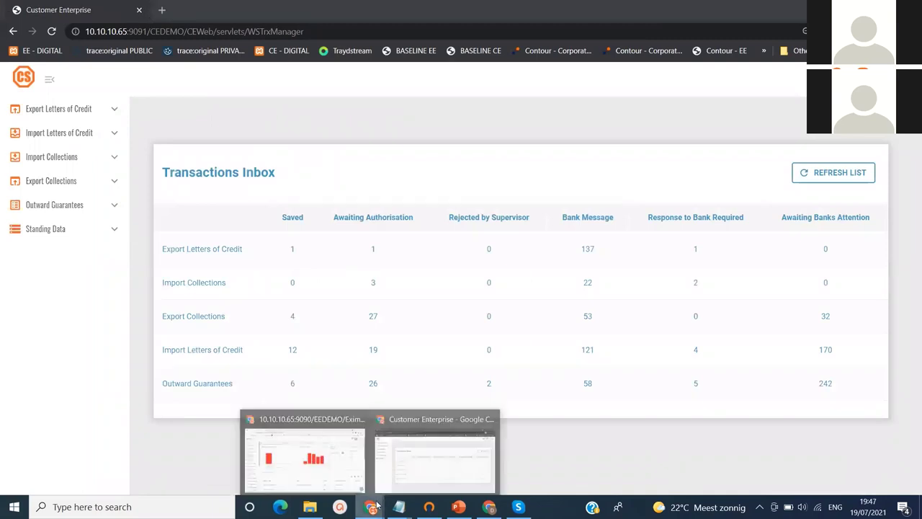
left_click(325, 466)
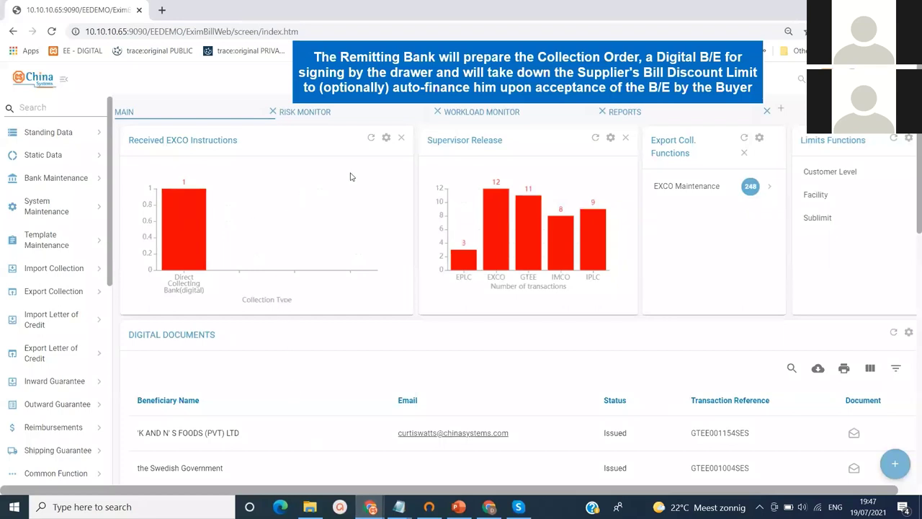
left_click(371, 138)
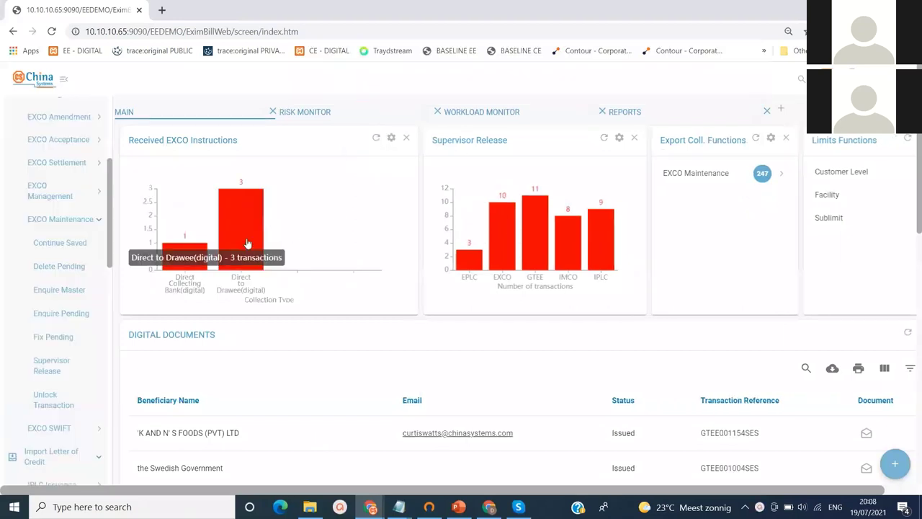
left_click(247, 244)
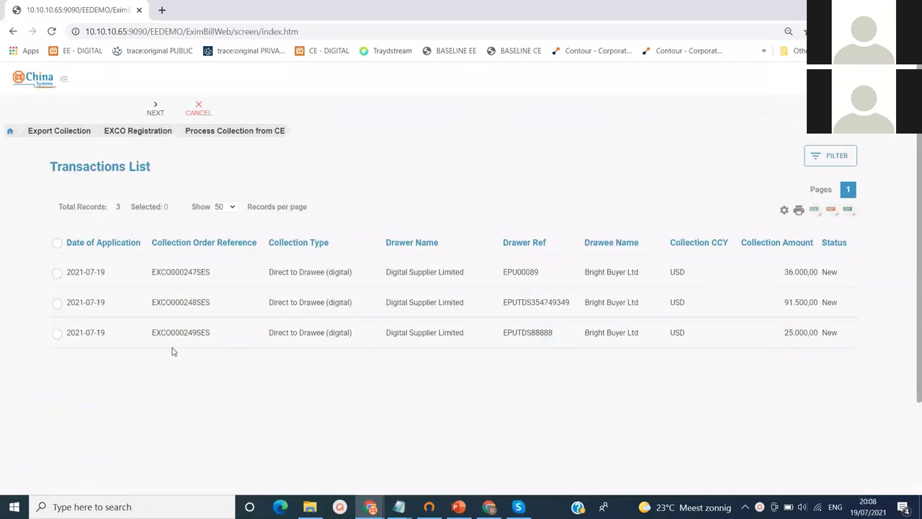
left_click(58, 336)
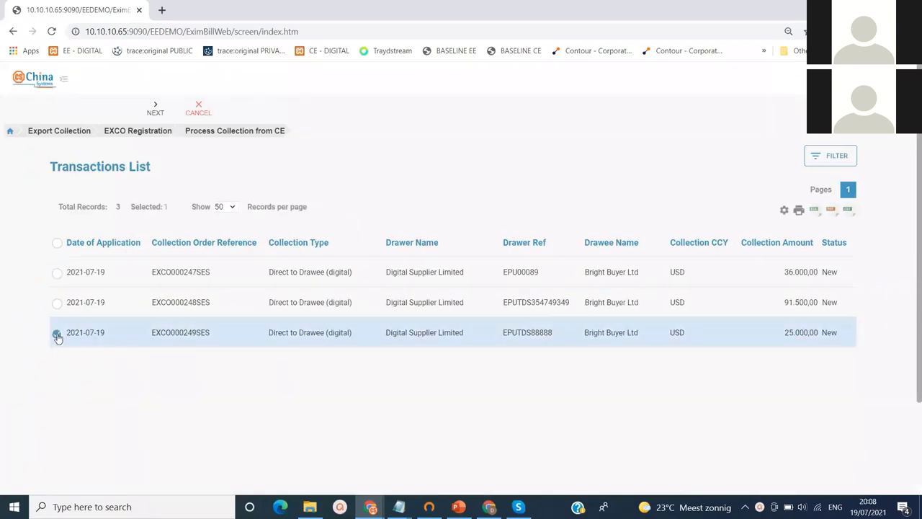
Open EXCO000249SES for processing and set the customer and bank decision to Accept
left_click(158, 109)
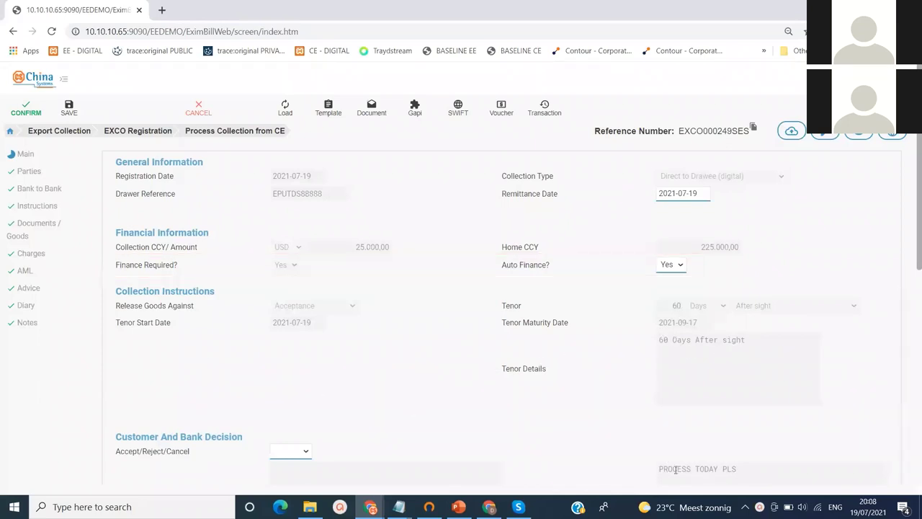
left_click(302, 452)
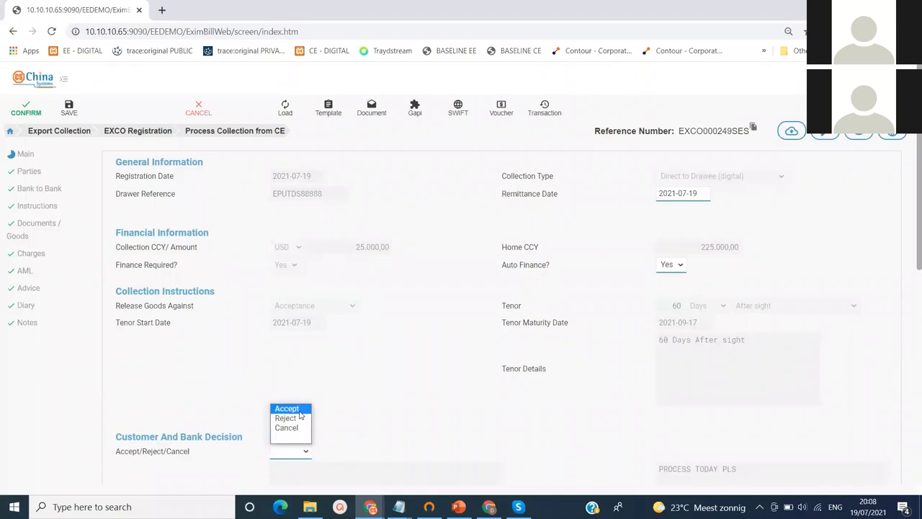
left_click(301, 415)
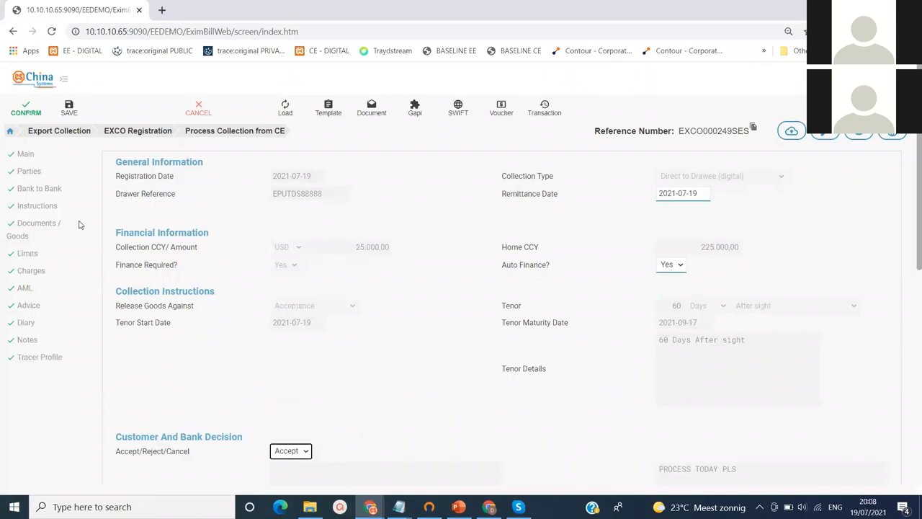
Review the Parties, Bank to Bank, Instructions and Documents / Goods details
left_click(30, 172)
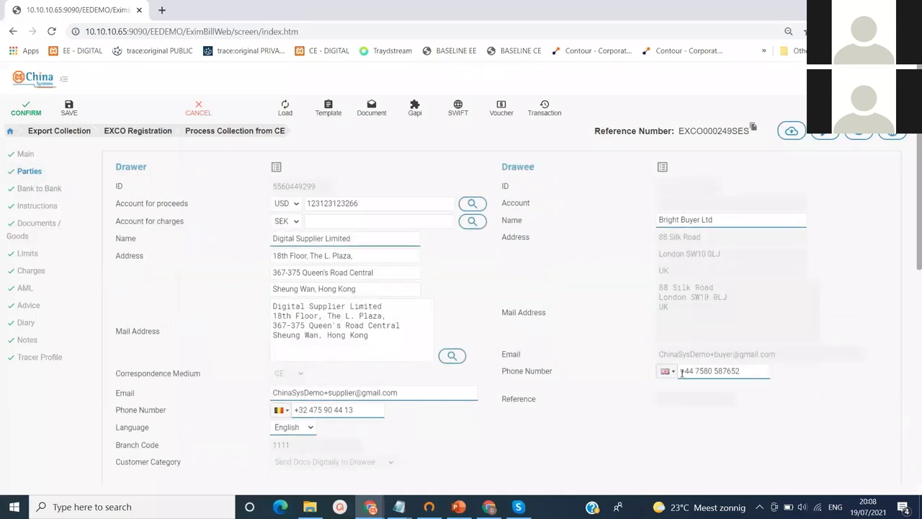
left_click(43, 192)
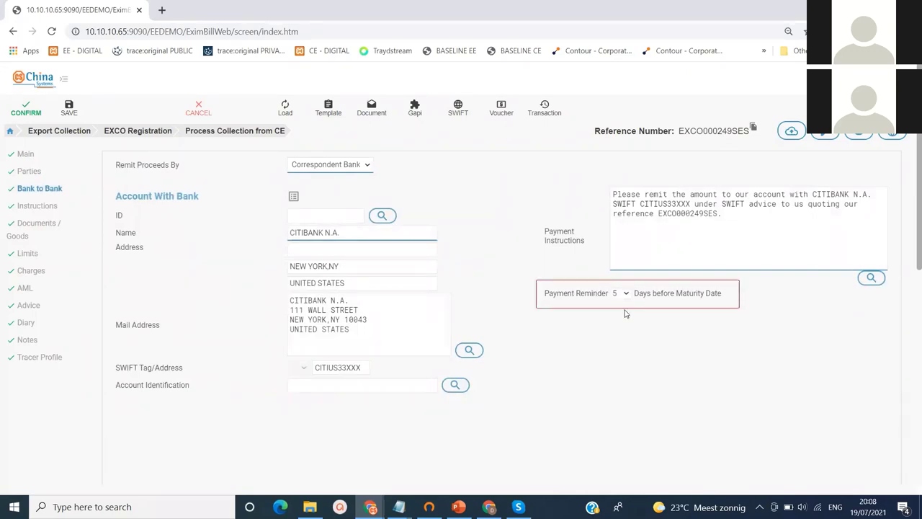
left_click(65, 207)
left_click(46, 228)
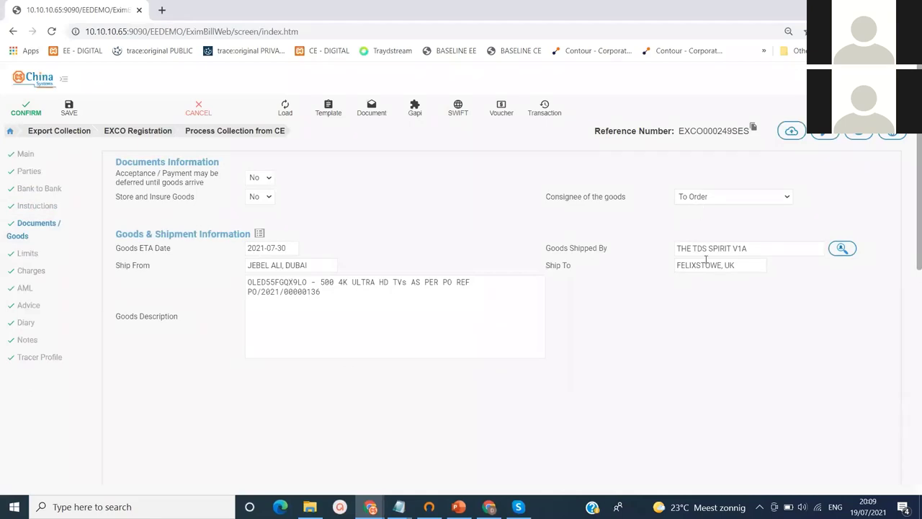
mouse_move(469, 428)
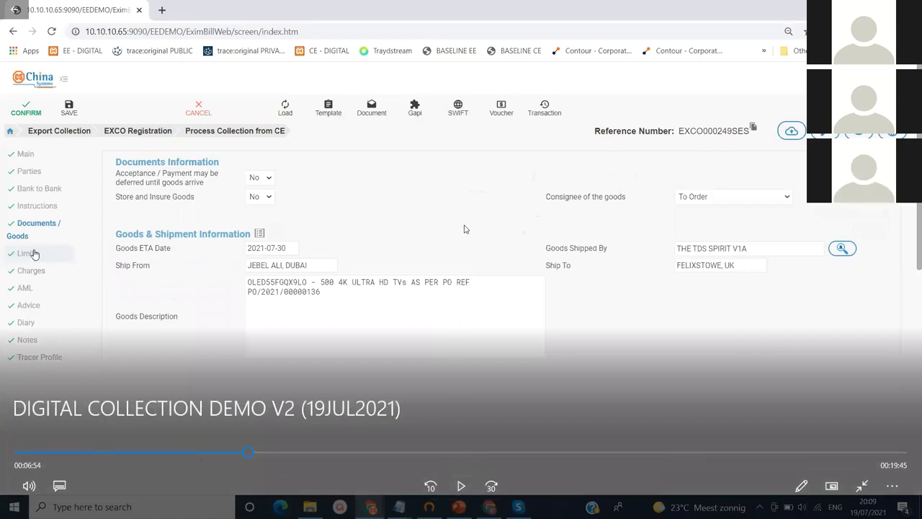
Check the limits, copy reference EXCO000249SES, and confirm the collection processing
left_click(458, 481)
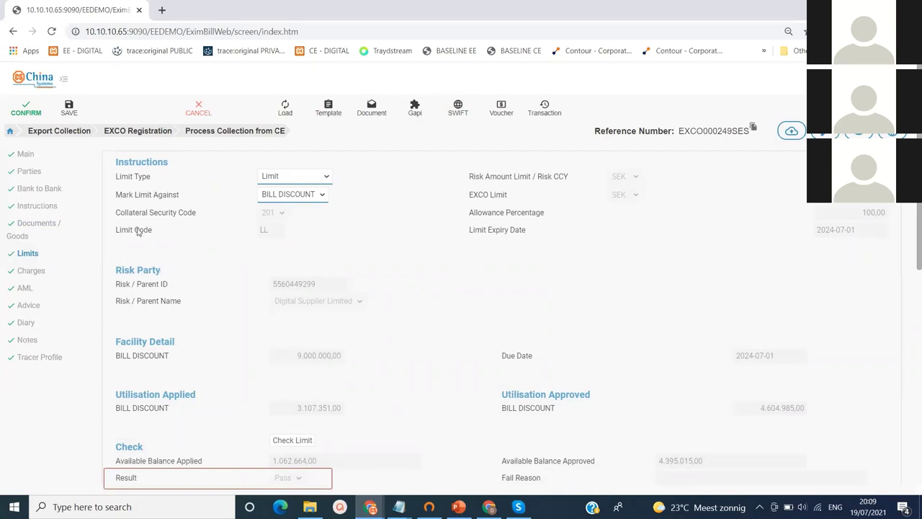
left_click(753, 129)
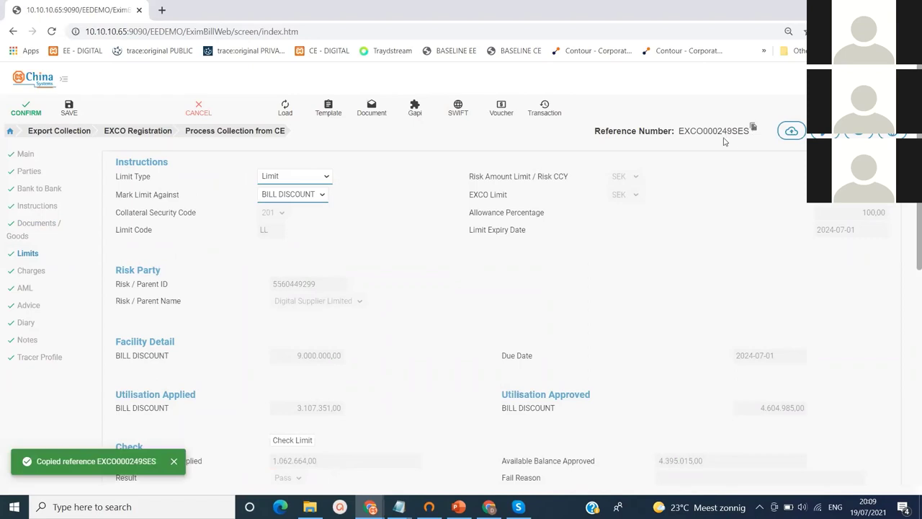
left_click(27, 109)
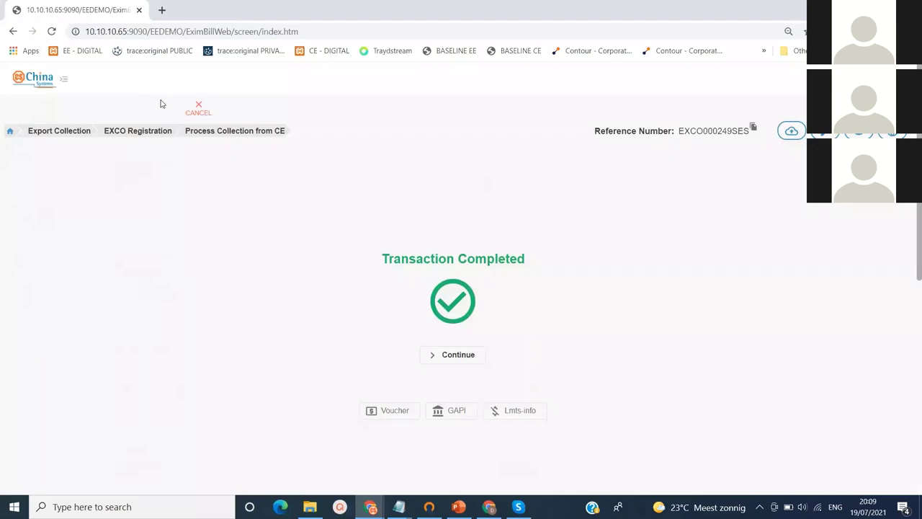
From the dashboard, drill into today's pending EXCO releases and open EXCO000249SES
left_click(200, 108)
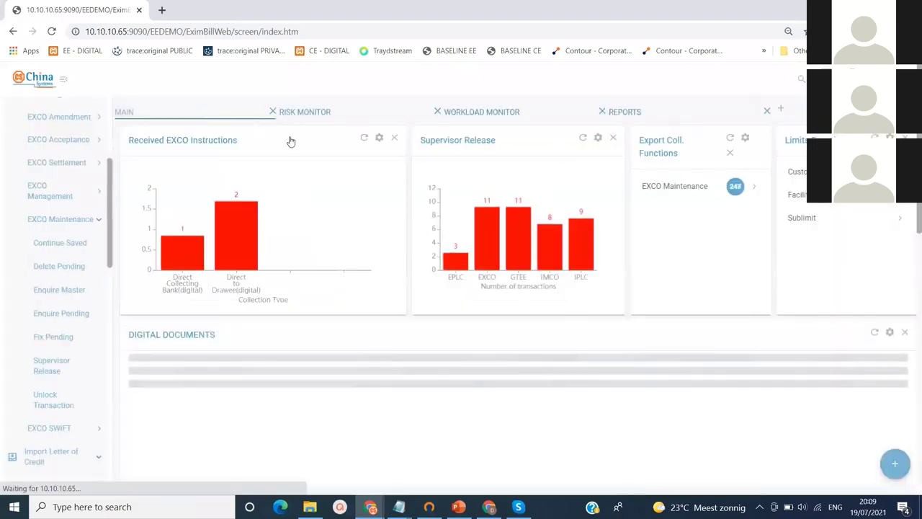
mouse_move(482, 236)
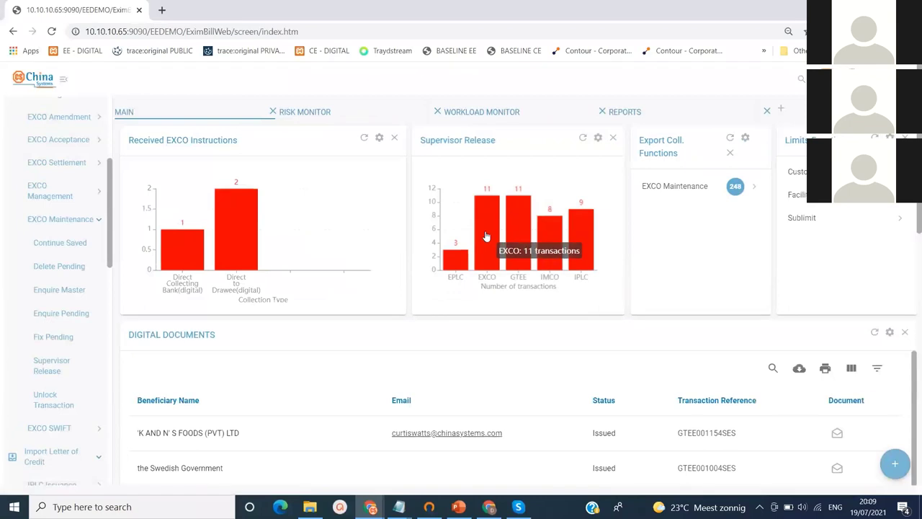
left_click(485, 236)
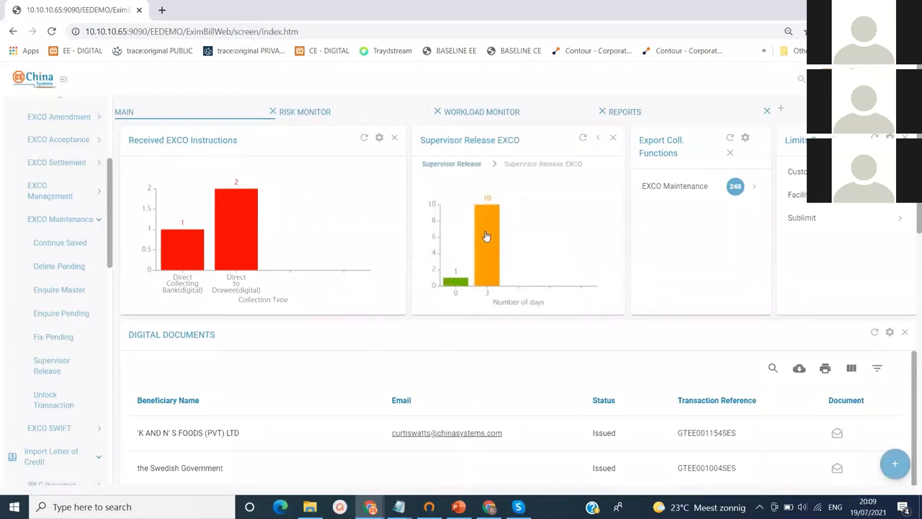
mouse_move(457, 286)
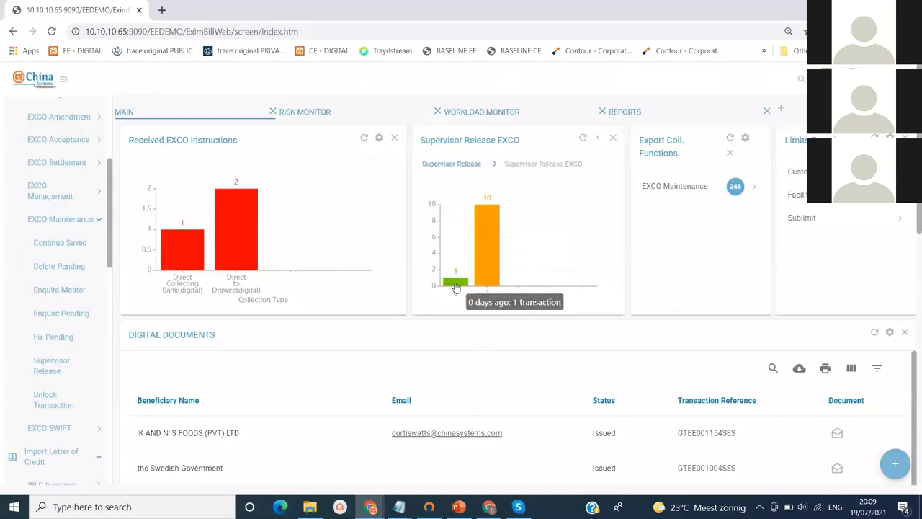
left_click(455, 282)
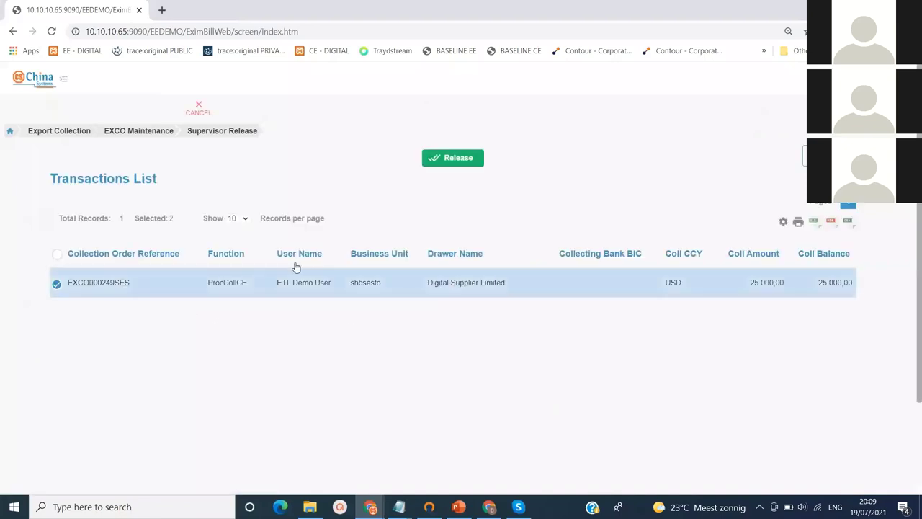
left_click(475, 166)
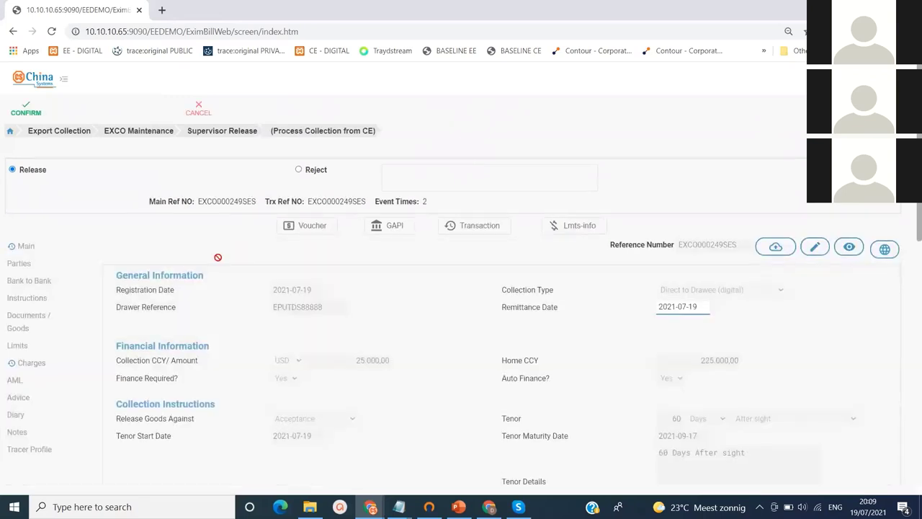
Review Parties through Limits, confirm the supervisor release, and return to the dashboard
left_click(21, 264)
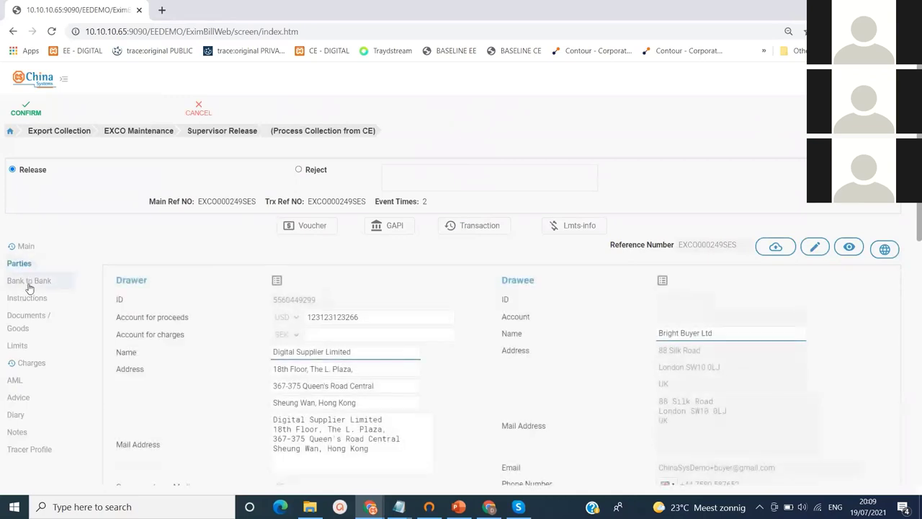
left_click(29, 283)
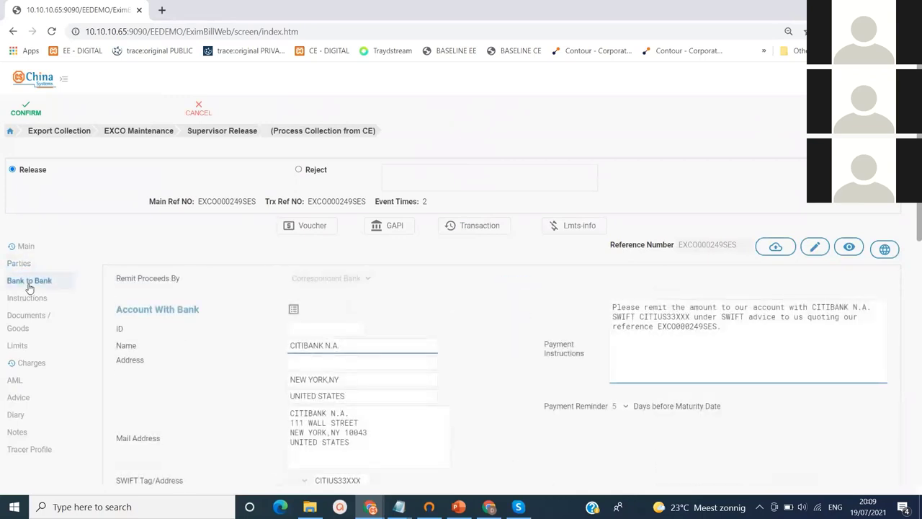
left_click(28, 298)
left_click(32, 319)
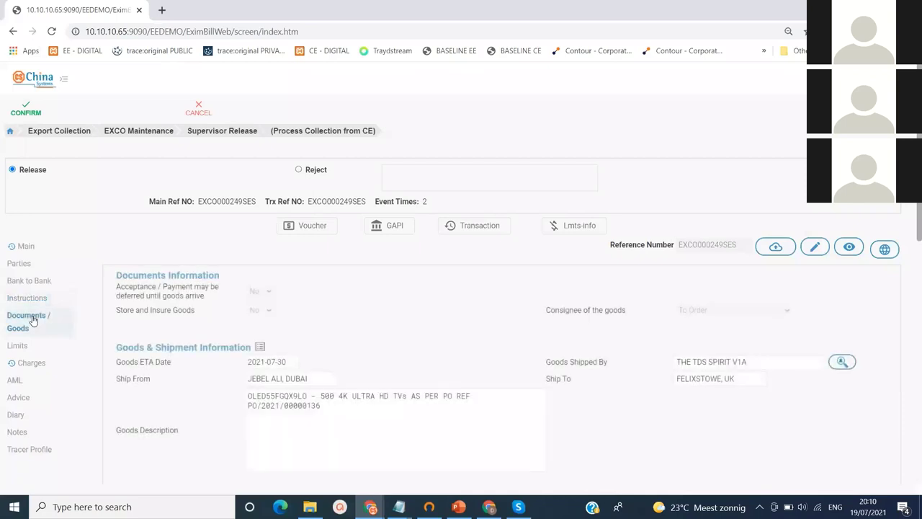
left_click(28, 347)
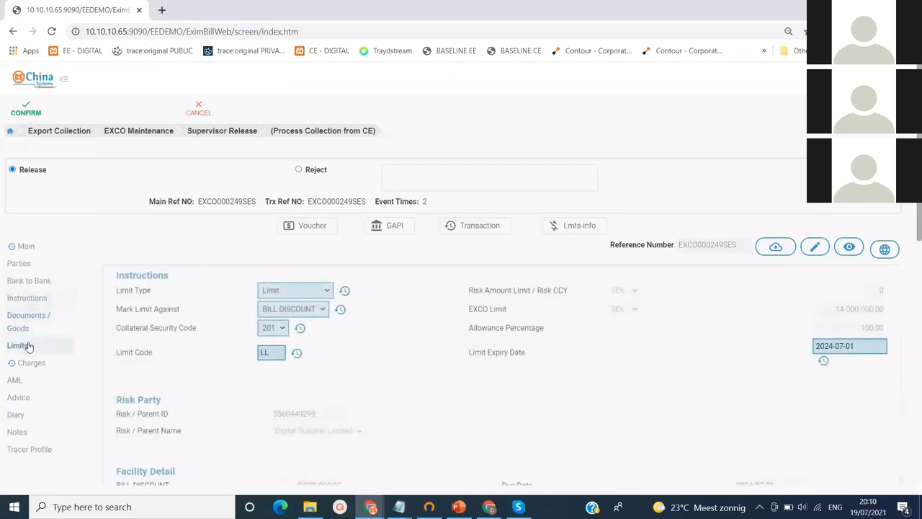
left_click(26, 109)
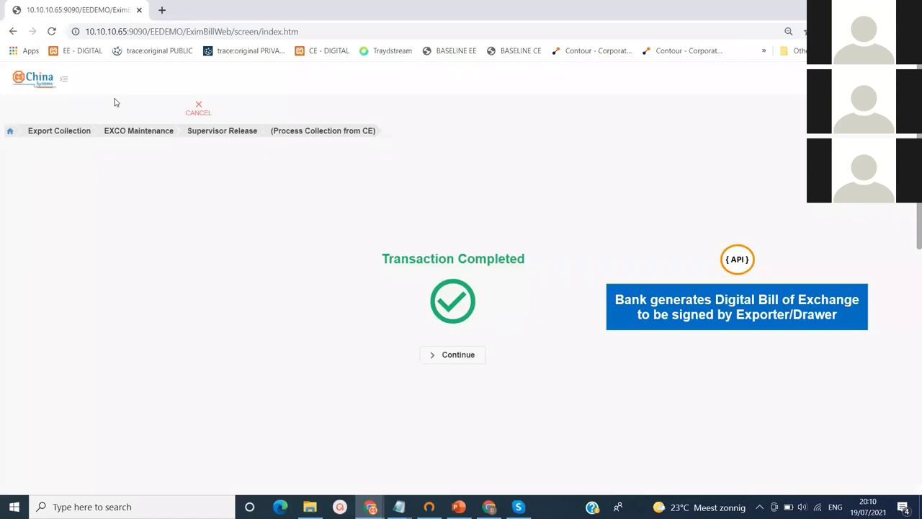
left_click(198, 107)
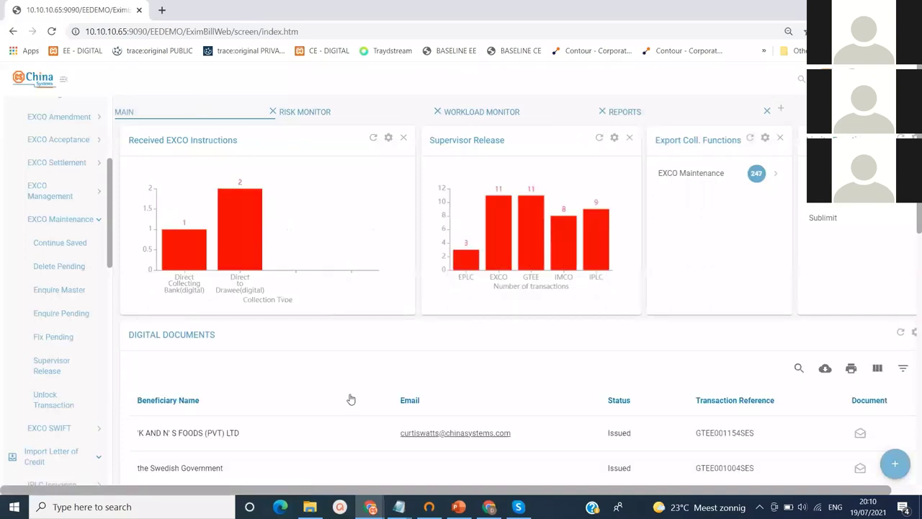
In Customer Enterprise, refresh the inbox and open the Export Collections bank messages
mouse_move(373, 507)
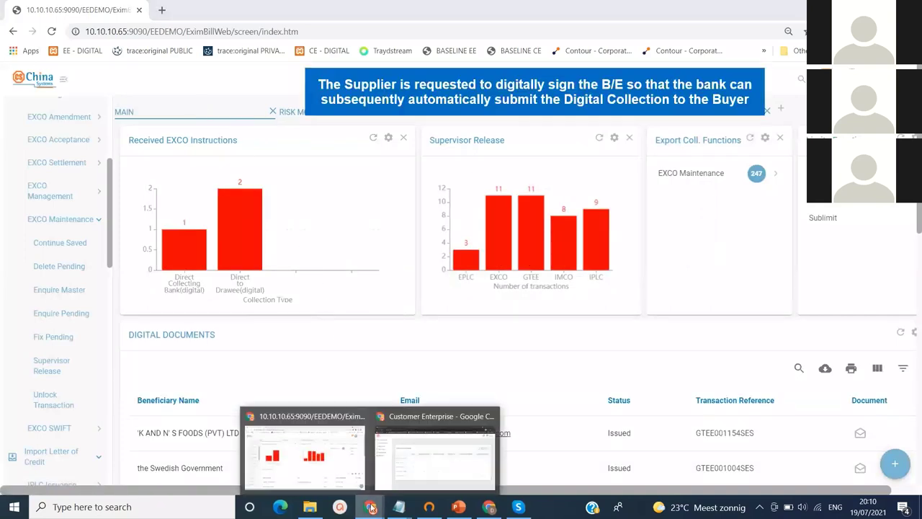
left_click(439, 448)
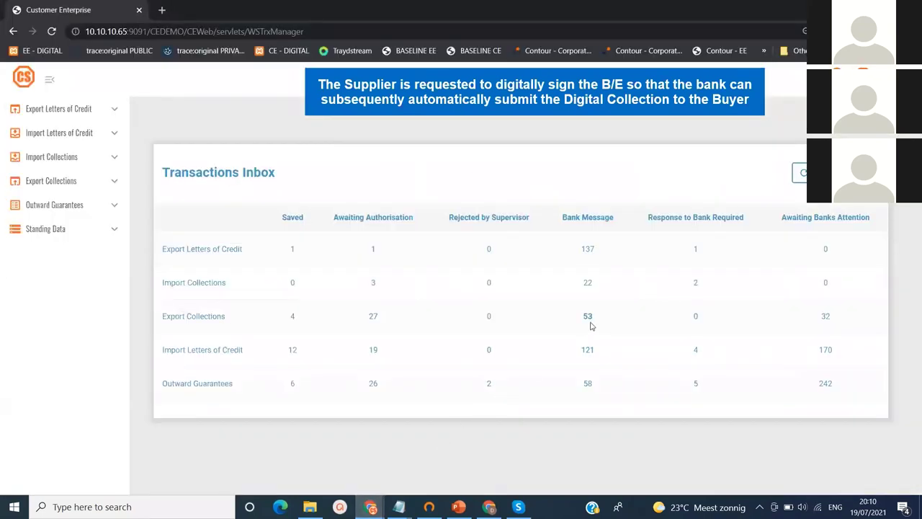
left_click(800, 173)
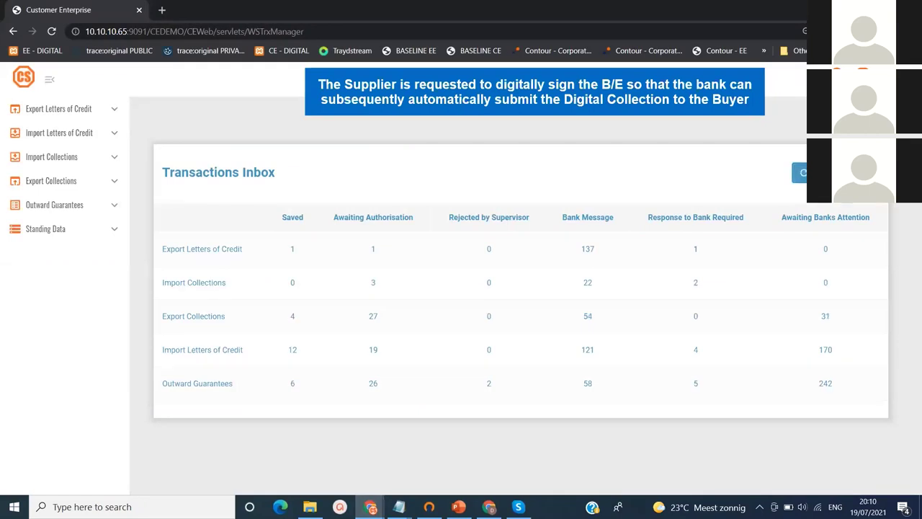
left_click(588, 317)
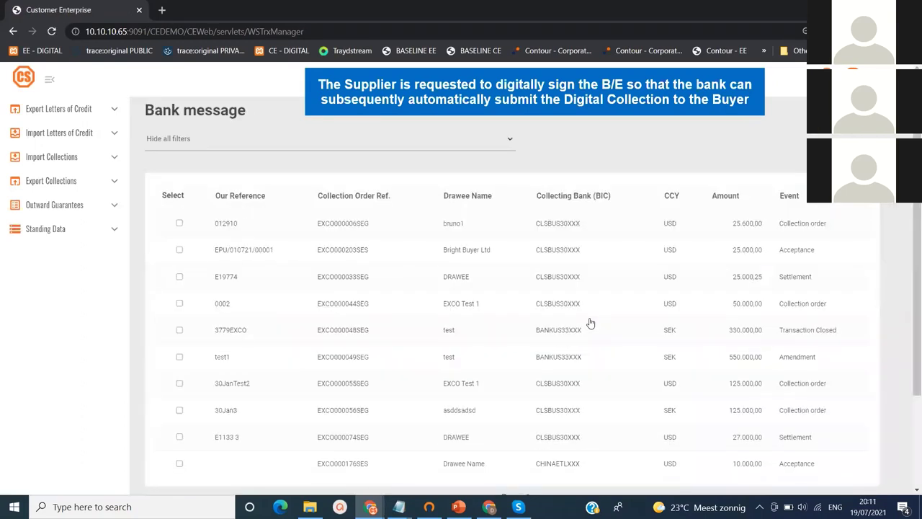
Filter by reference EXCO000249SES and open its Bill of Exchange signature request
left_click(509, 139)
left_click(470, 157)
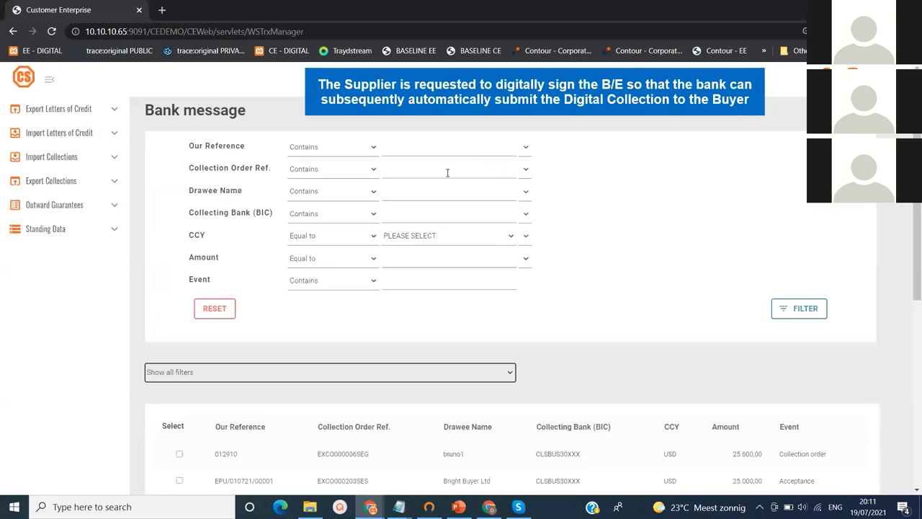
left_click(447, 173)
key("ctrl+v")
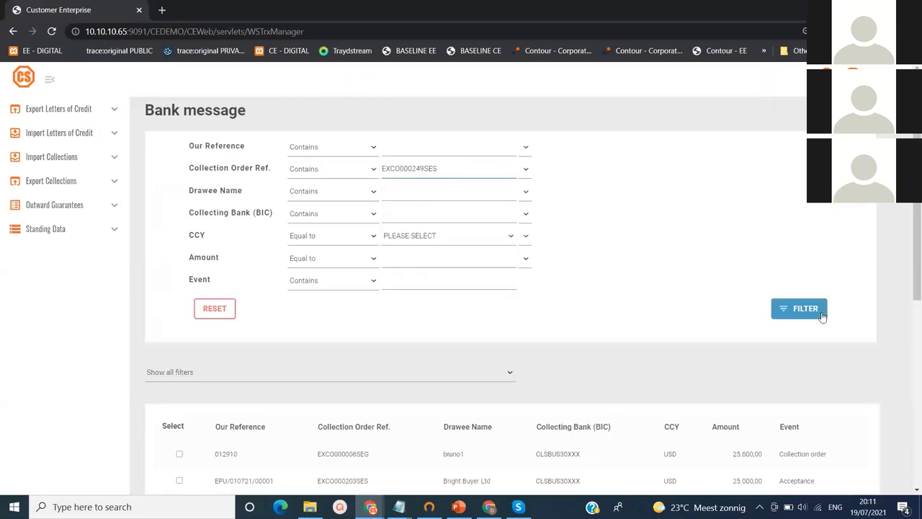
left_click(821, 315)
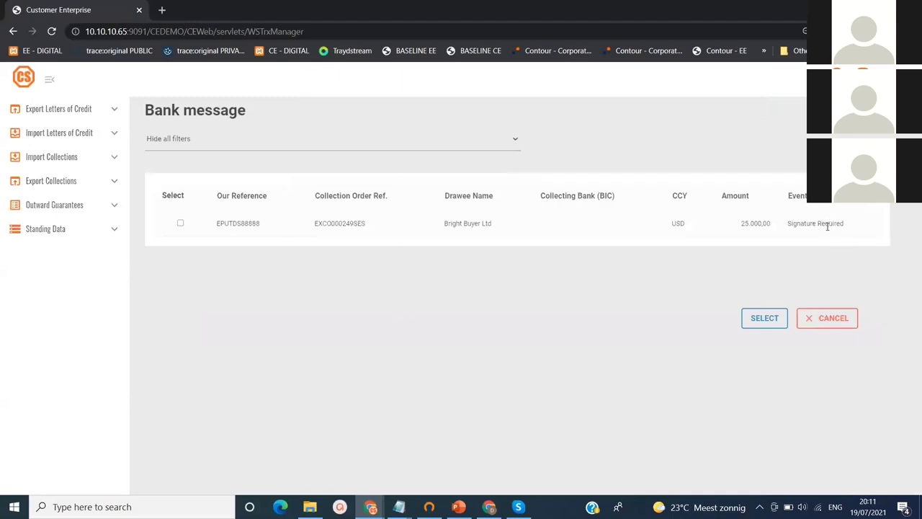
left_click(181, 224)
left_click(768, 325)
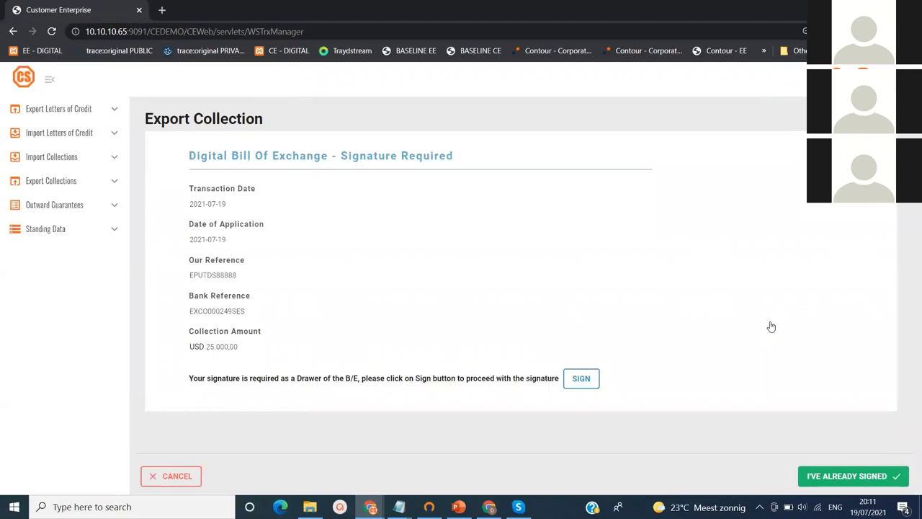
mouse_move(461, 155)
left_mouse_down()
mouse_move(286, 149)
mouse_move(185, 159)
left_mouse_up()
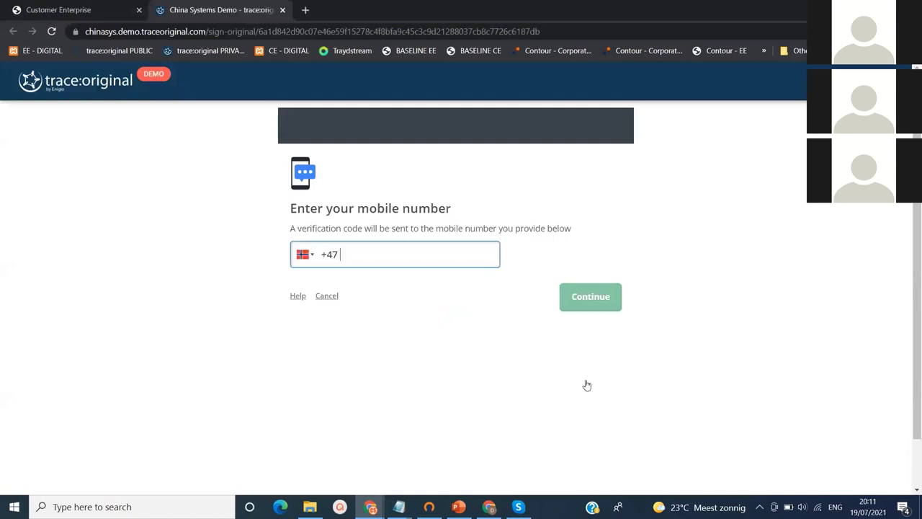
Correct the mobile number's country code to +32 and request the SMS code
key("BackSpace")
key("BackSpace")
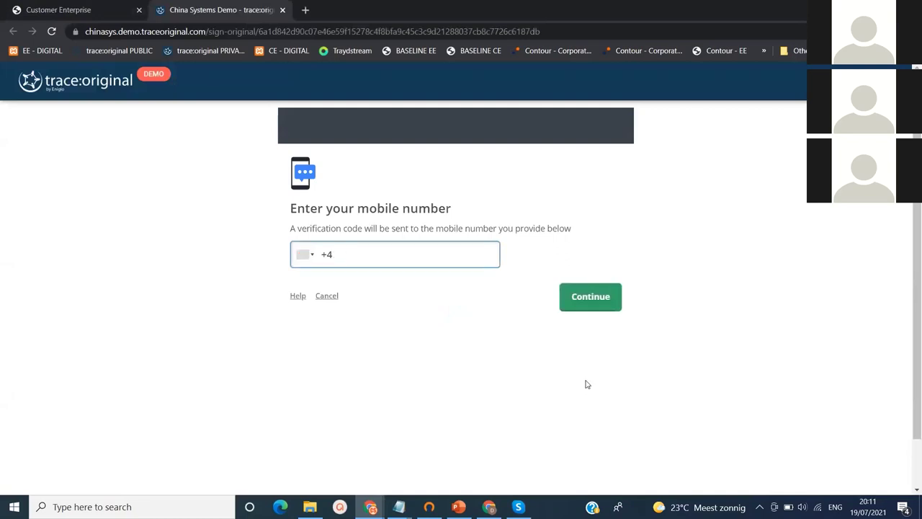
left_click(610, 305)
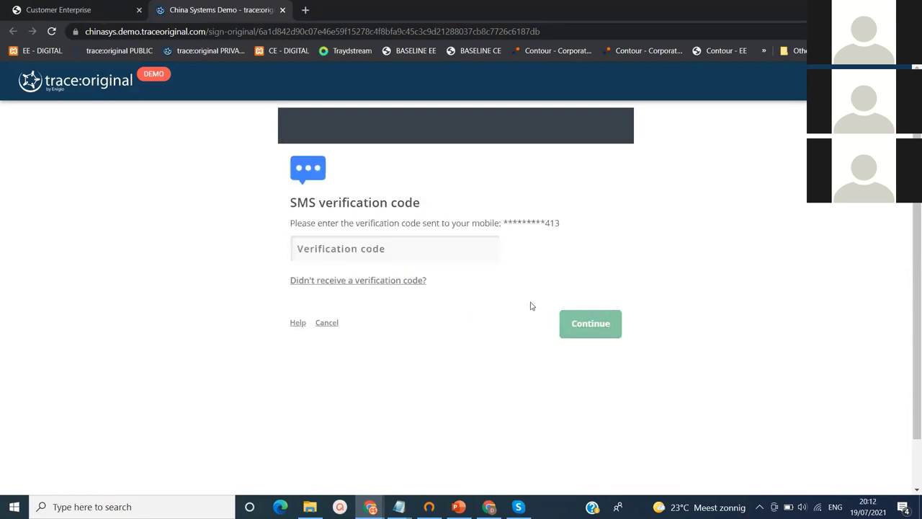
Enter the received SMS verification code and submit it
left_click(433, 246)
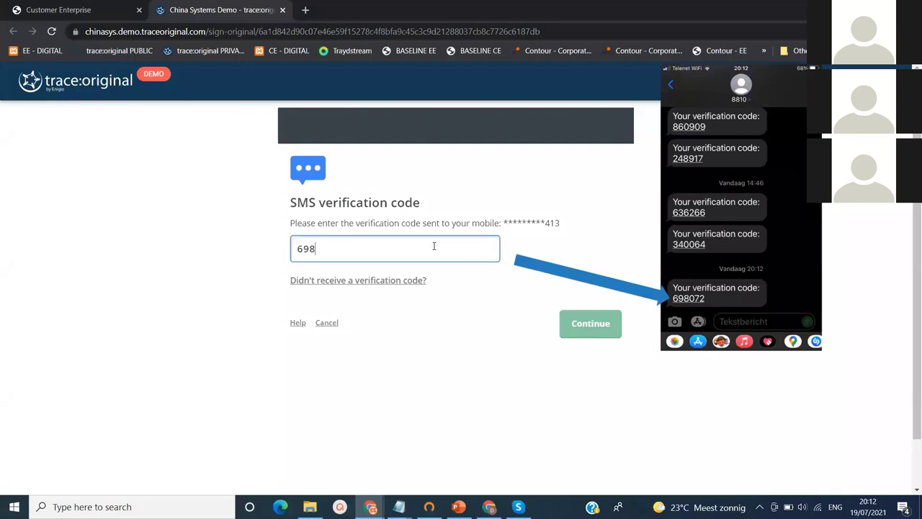
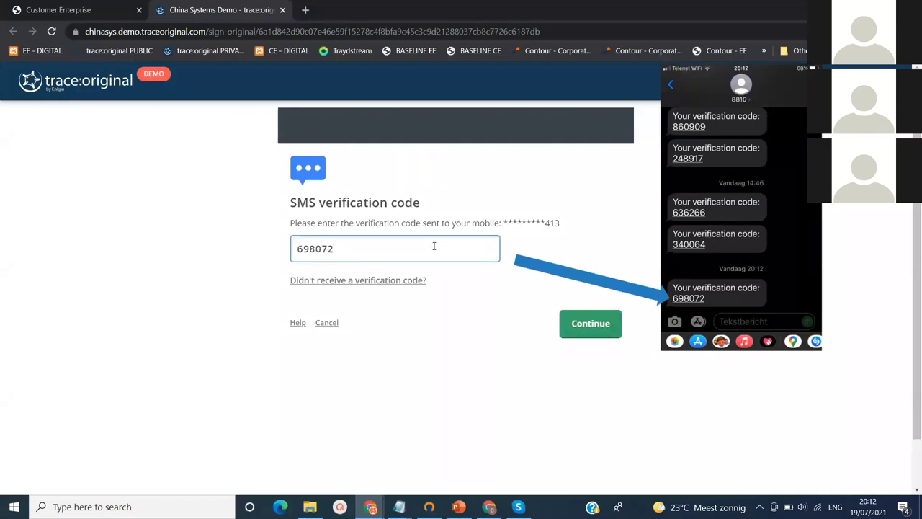
left_click(577, 326)
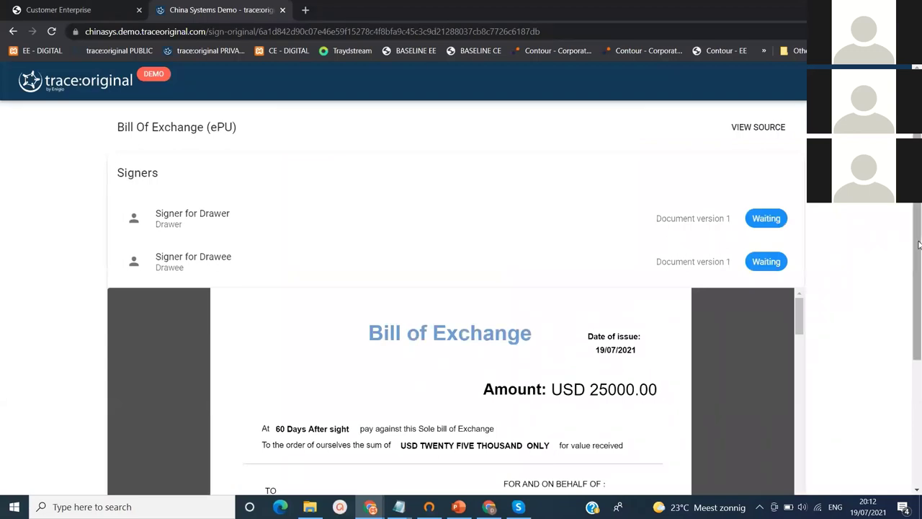
Scroll through the Bill of Exchange pages in the viewer to review the document
left_click_drag(915, 245, 916, 294)
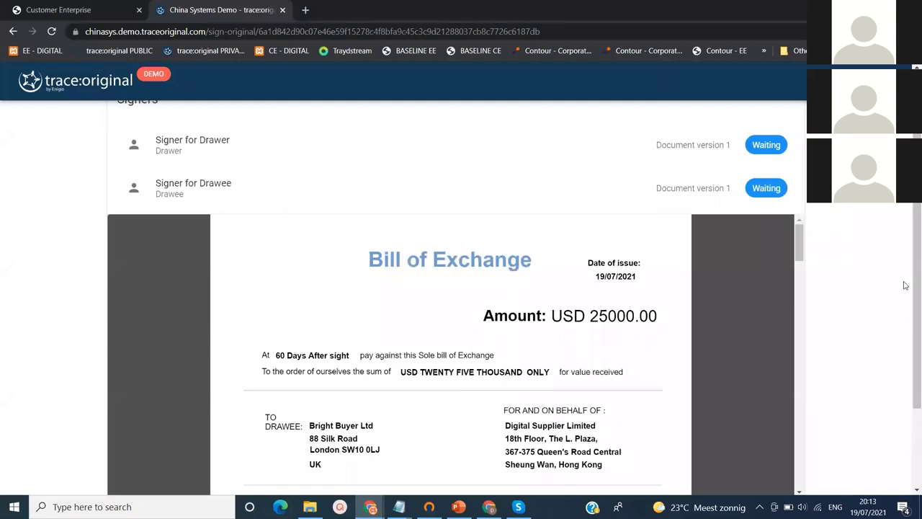
left_click_drag(801, 245, 809, 366)
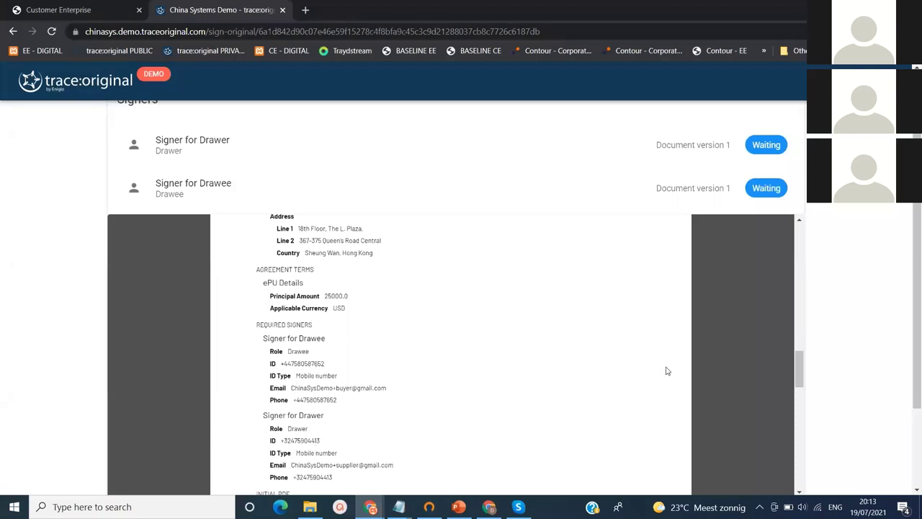
left_click_drag(797, 362, 797, 464)
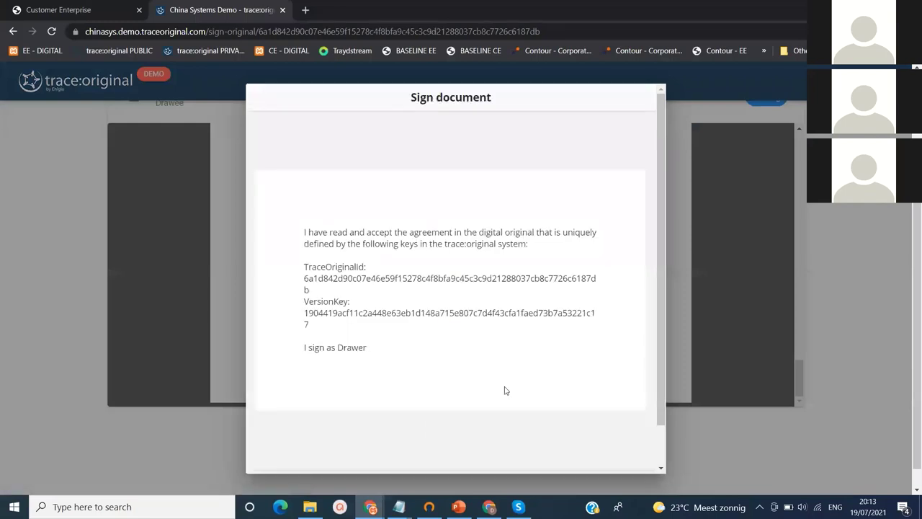
scroll(664, 317, "down", 1)
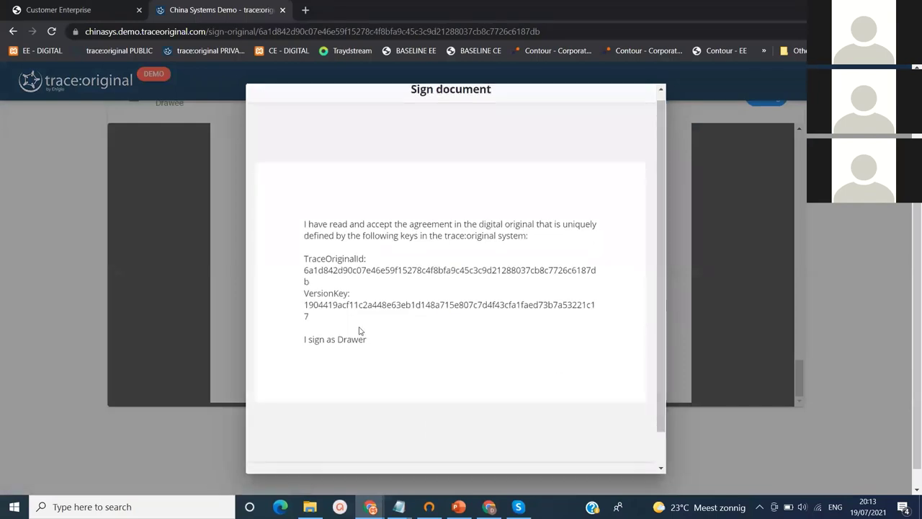
left_click_drag(370, 339, 298, 347)
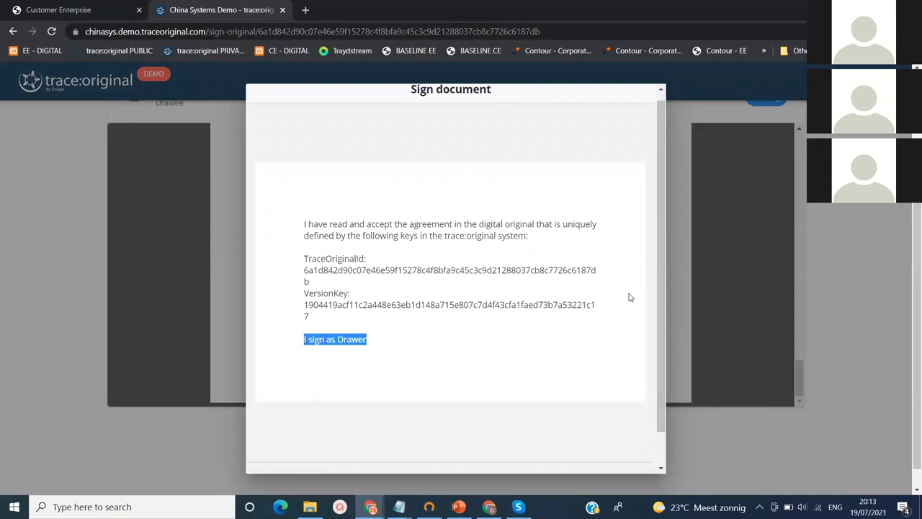
left_click_drag(663, 306, 663, 336)
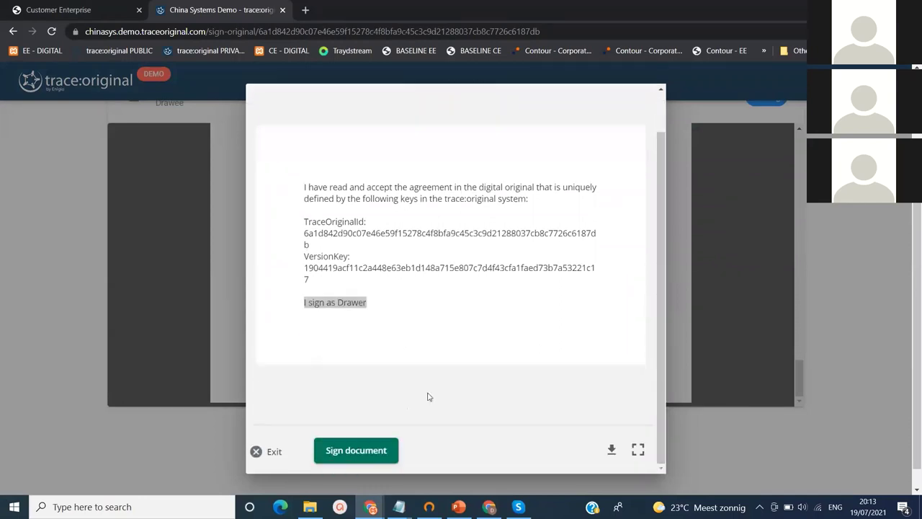
Start signing as Drawer and submit the SMS verification code sent to the mobile
left_click(371, 450)
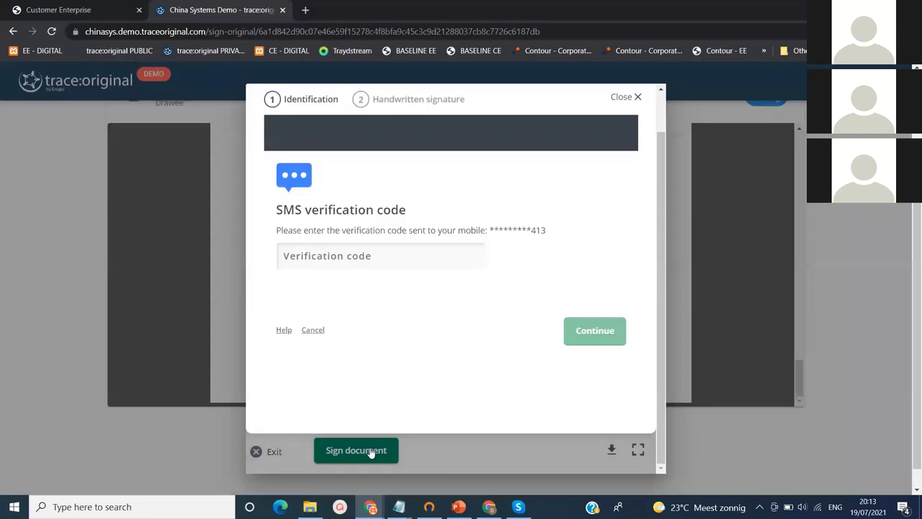
left_click(366, 255)
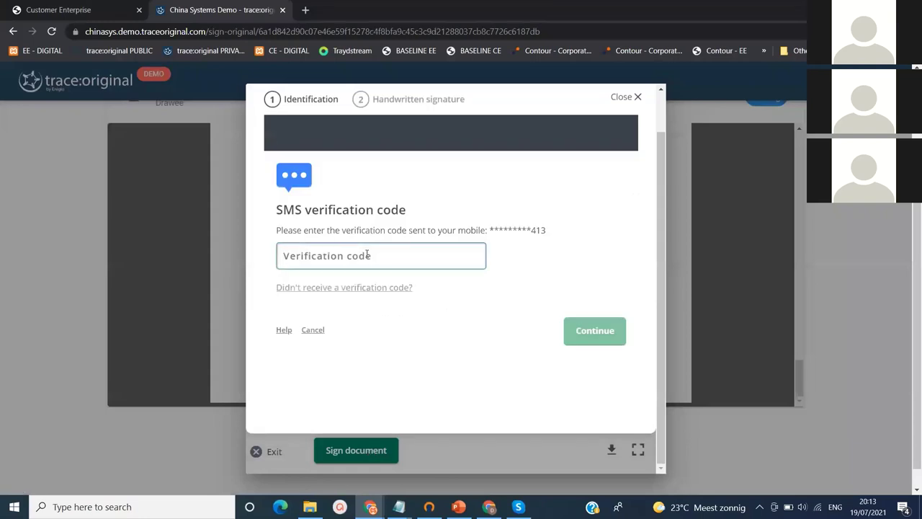
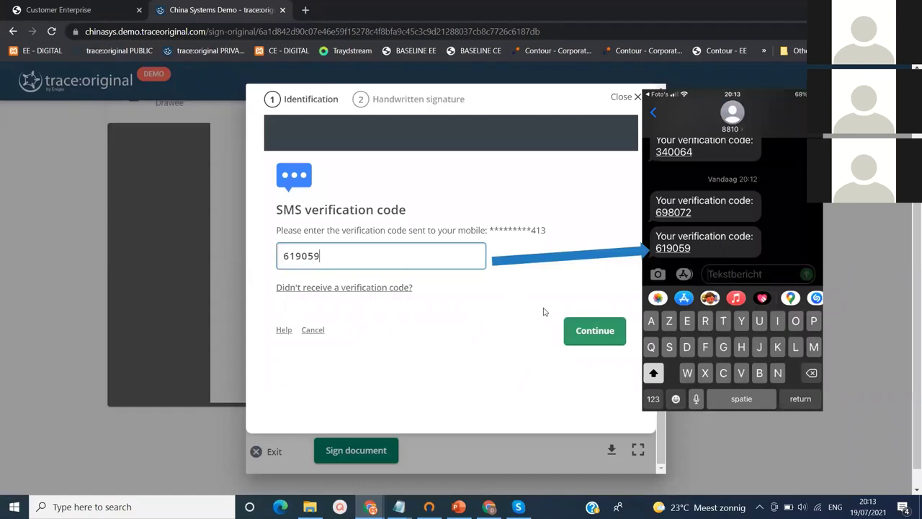
left_click(576, 329)
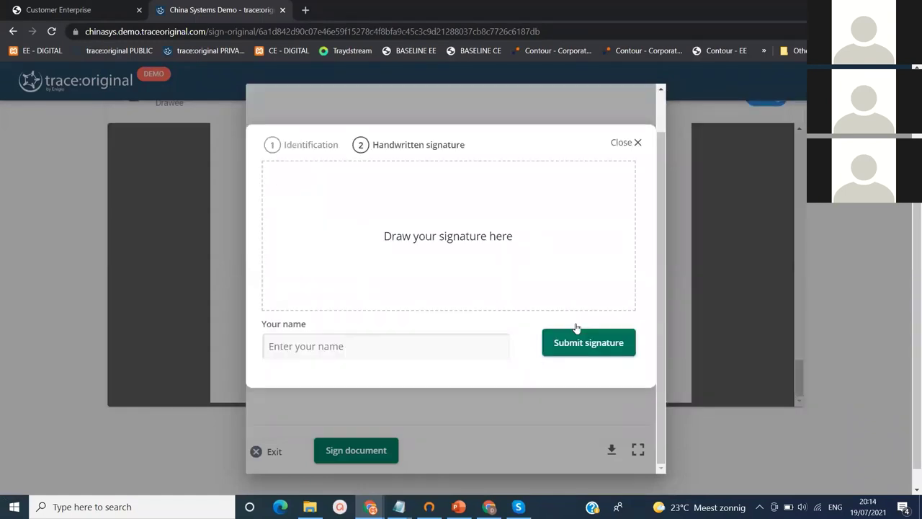
Sign as drawer with a three-stroke handwritten signature and the signer's full name, then submit
mouse_move(395, 188)
left_mouse_down()
mouse_move(419, 264)
mouse_move(350, 275)
left_mouse_up()
mouse_move(403, 213)
left_mouse_down()
mouse_move(428, 272)
mouse_move(419, 238)
mouse_move(473, 203)
left_mouse_up()
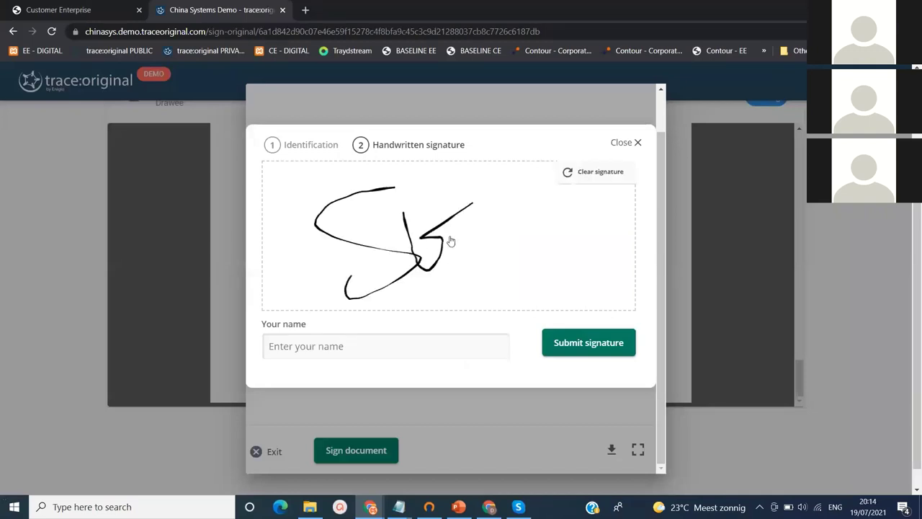
mouse_move(450, 240)
left_mouse_down()
mouse_move(491, 218)
mouse_move(496, 257)
mouse_move(531, 231)
mouse_move(416, 319)
left_mouse_up()
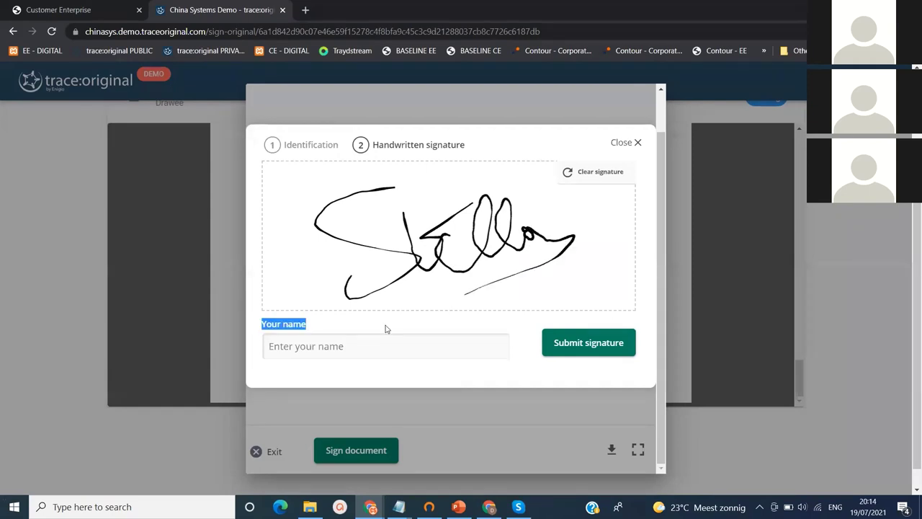
left_click(337, 349)
type("Stella ")
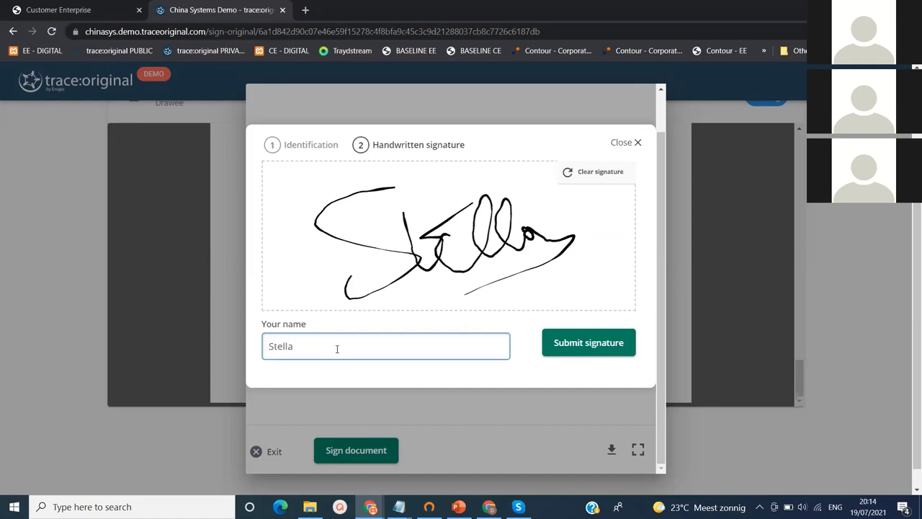
type("Supplier")
type(" Boss")
left_click(590, 351)
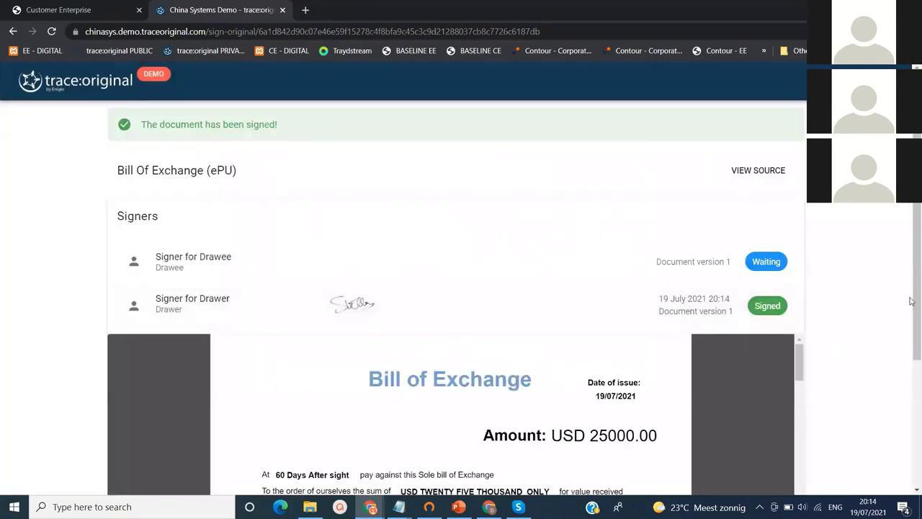
Scroll through the signed Bill of Exchange to confirm Drawer Signed and Drawee still Waiting
scroll(909, 301, "down", 2)
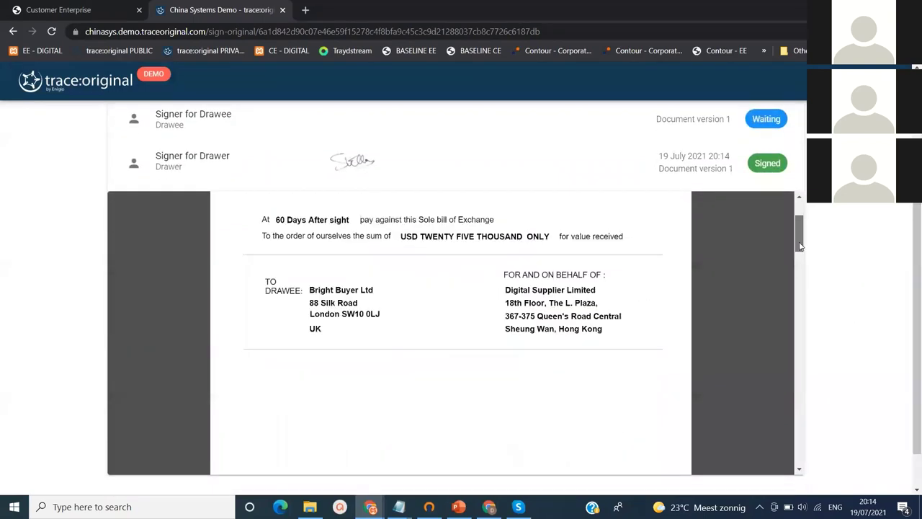
left_click_drag(798, 246, 816, 418)
scroll(756, 411, "up", 1)
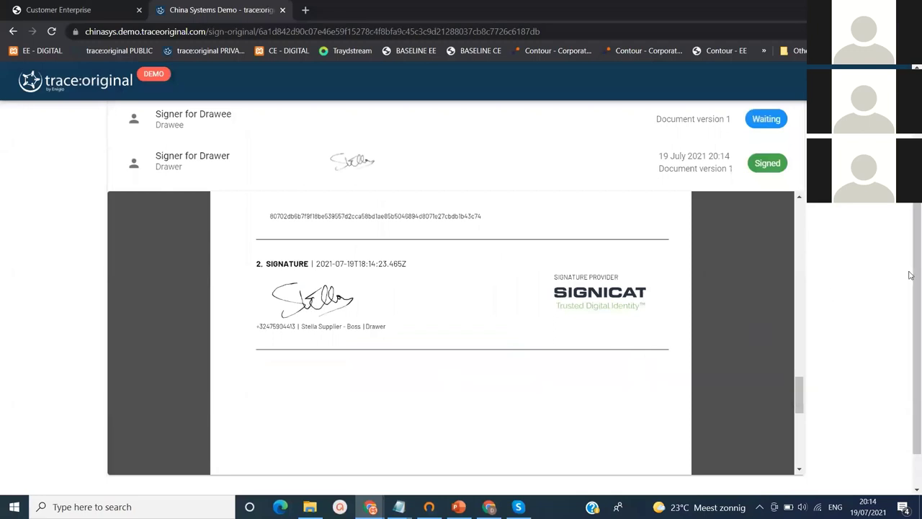
scroll(916, 275, "up", 2)
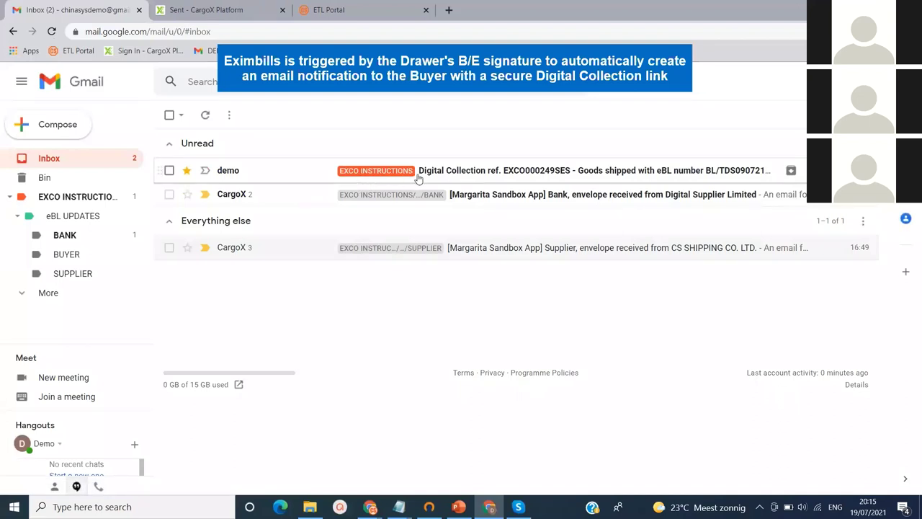
Open the EXCO000249SES email and highlight the eBL number, reference and ownership-transfer paragraph
left_click(591, 175)
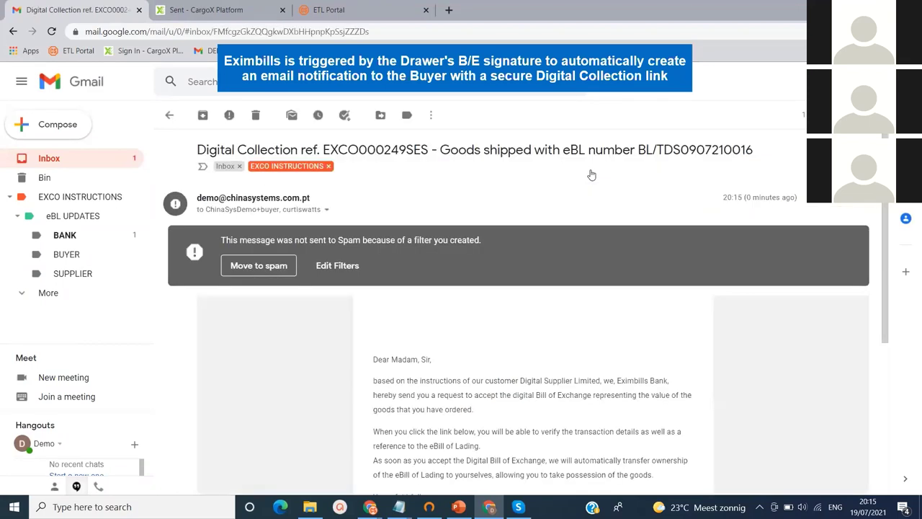
left_click_drag(639, 150, 752, 150)
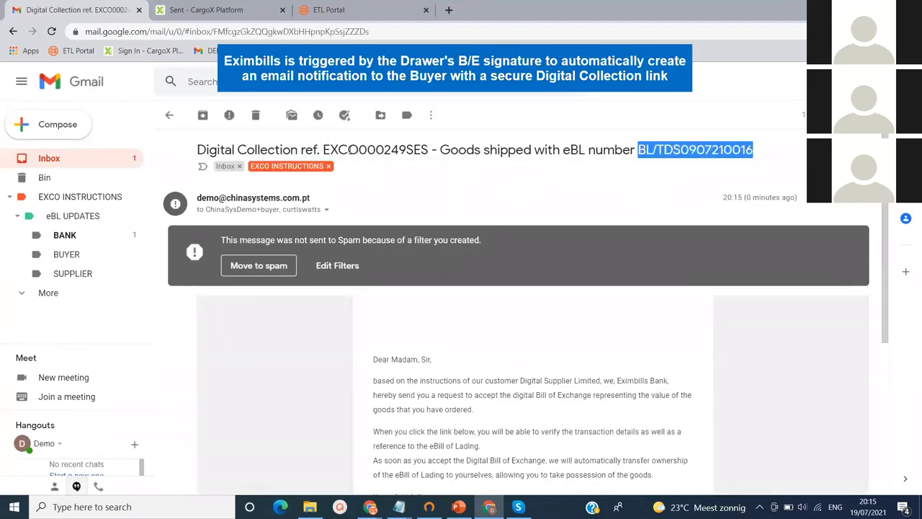
left_click_drag(384, 150, 406, 150)
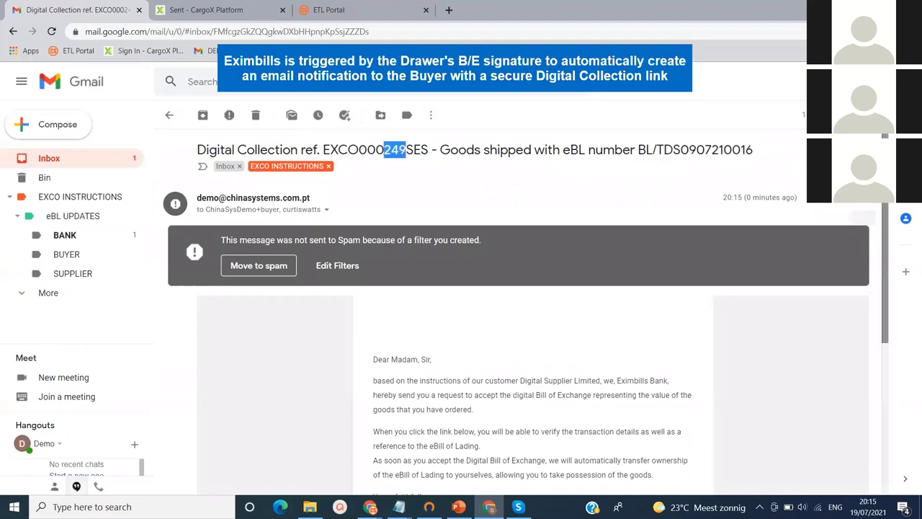
left_click_drag(887, 204, 887, 248)
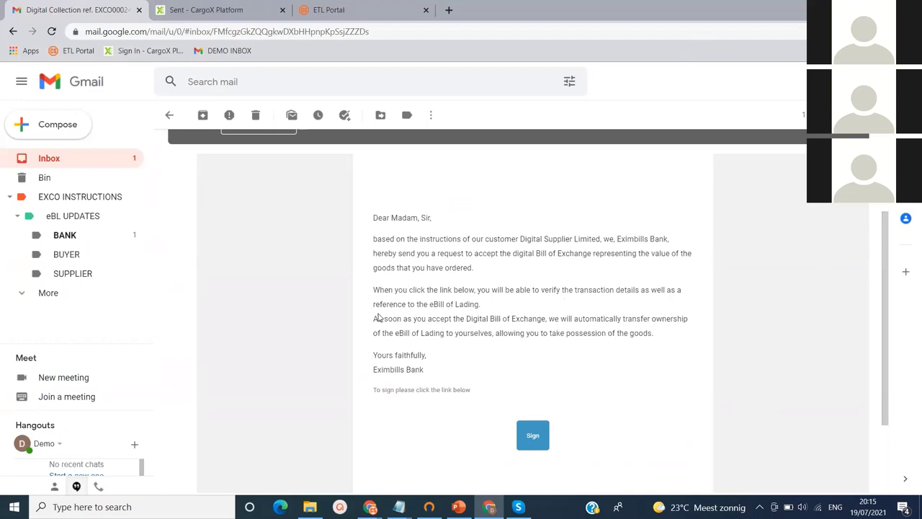
left_click_drag(373, 318, 655, 342)
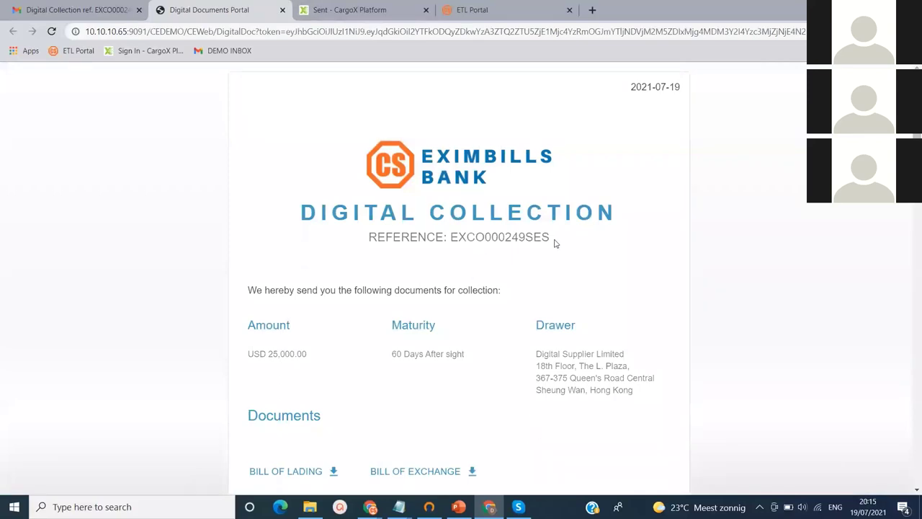
Download the BILL OF LADING from the collection's Documents list
scroll(444, 179, "down", 1)
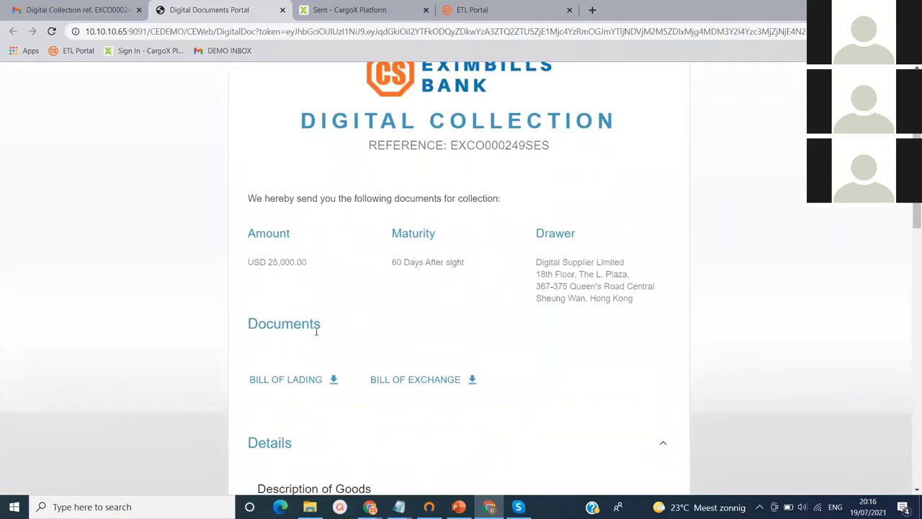
left_click(314, 379)
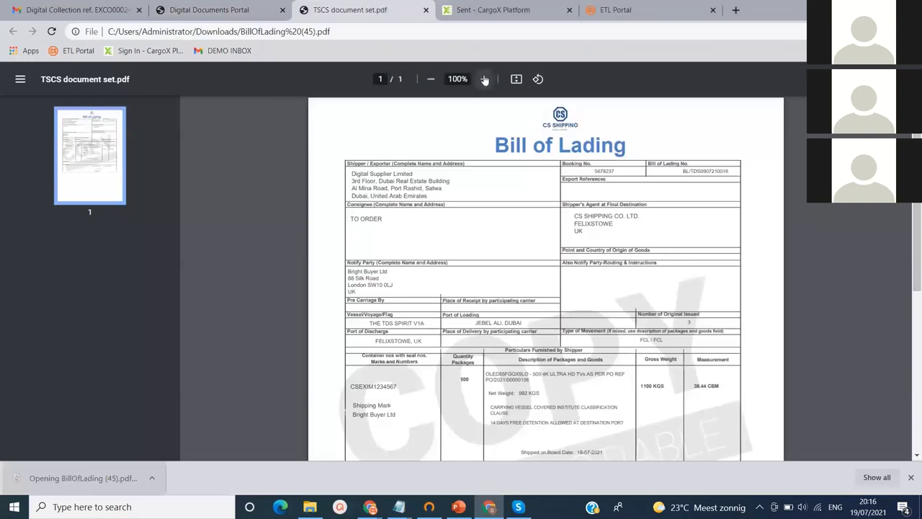
Zoom in and scroll through the Bill of Lading PDF, then close its tab
left_click(485, 79)
left_click(485, 79)
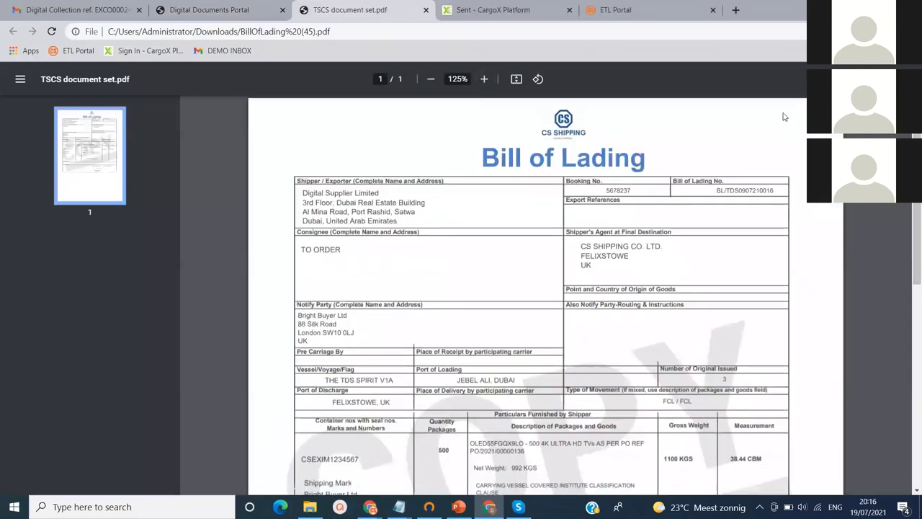
scroll(527, 295, "down", 2)
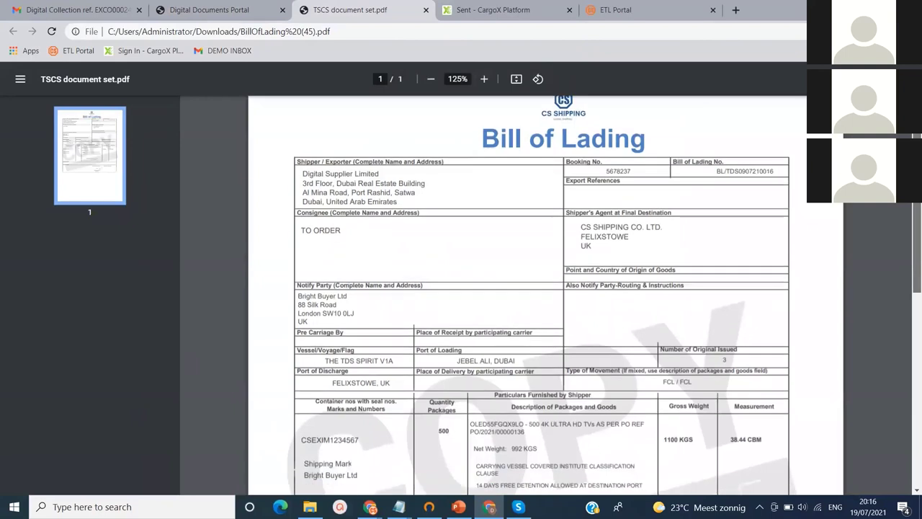
scroll(920, 228, "down", 4)
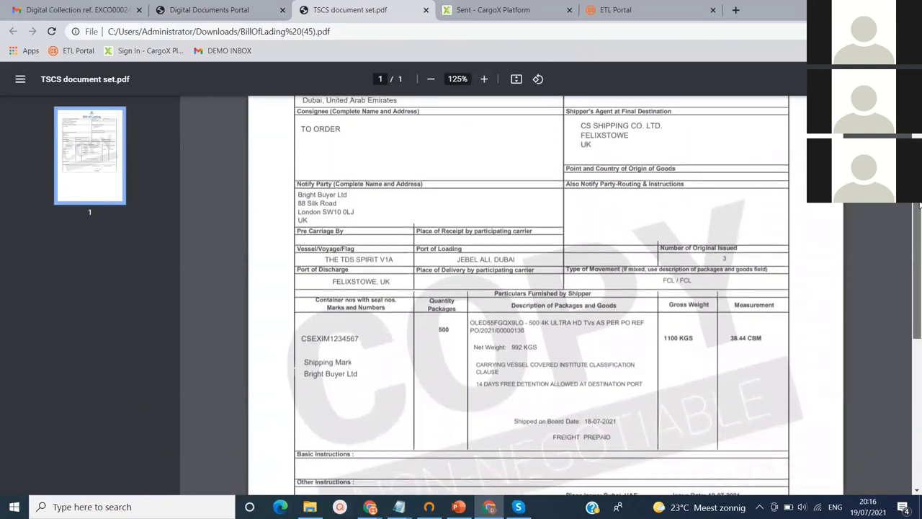
scroll(919, 228, "down", 5)
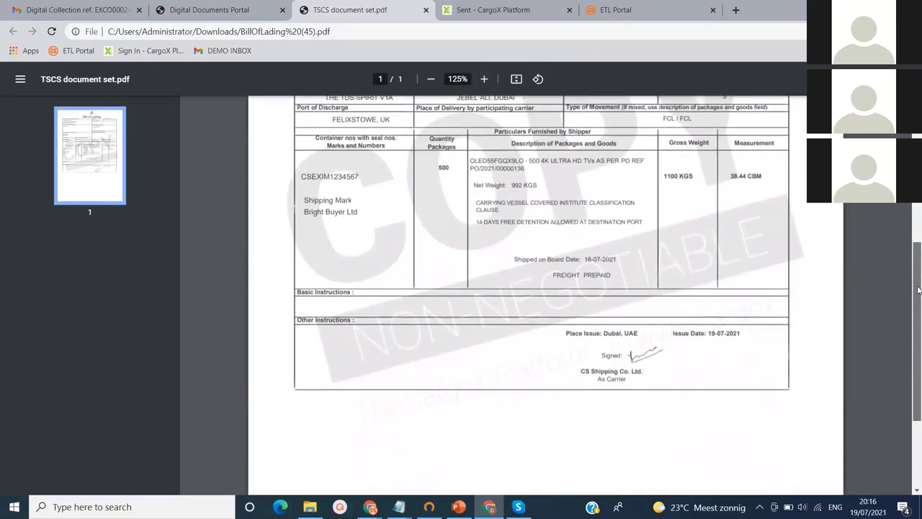
scroll(918, 210, "up", 10)
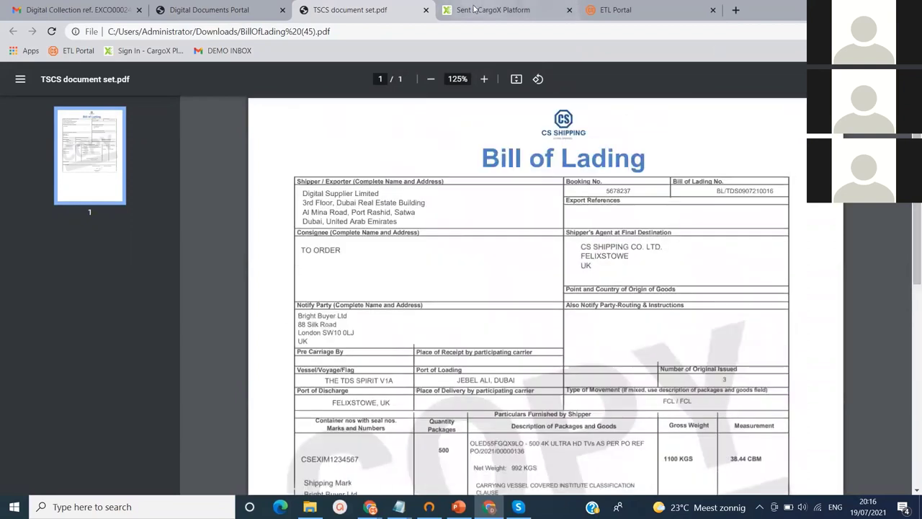
left_click(426, 10)
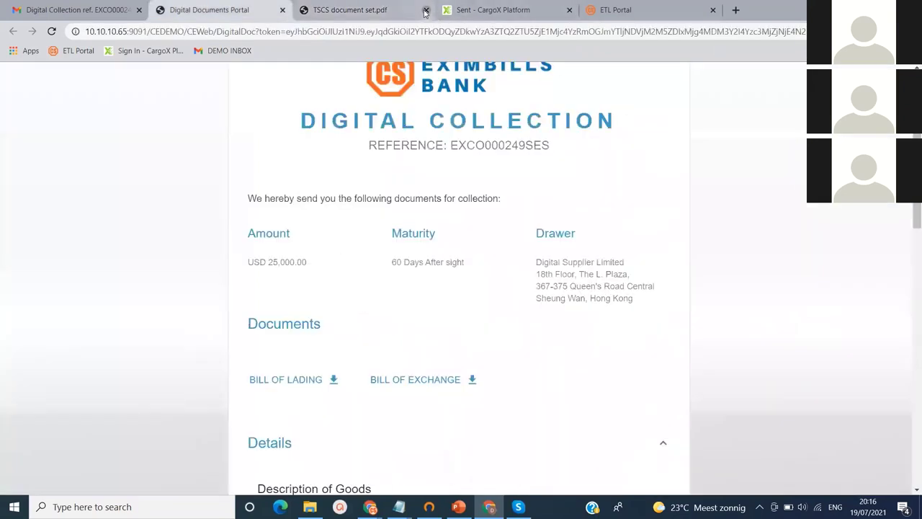
Download and open BillOfExchange (30).pdf and zoom it to 150%
left_click(416, 382)
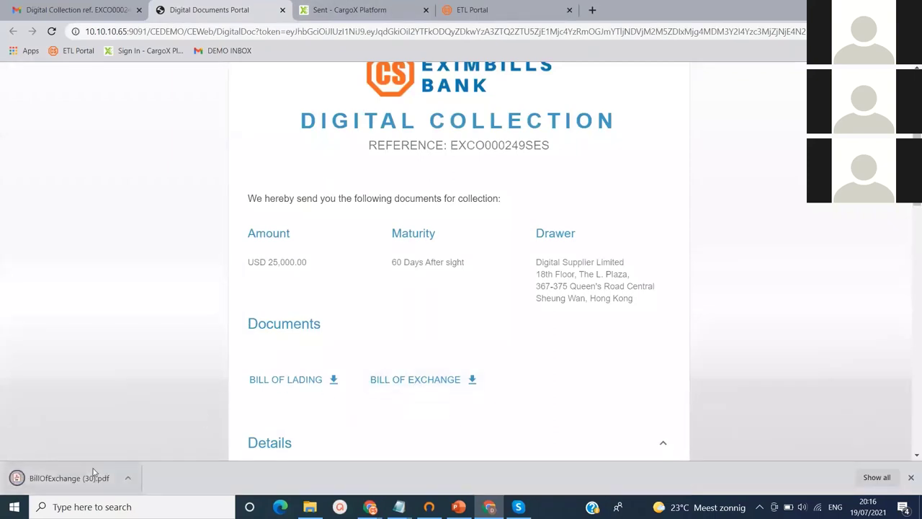
left_click(92, 473)
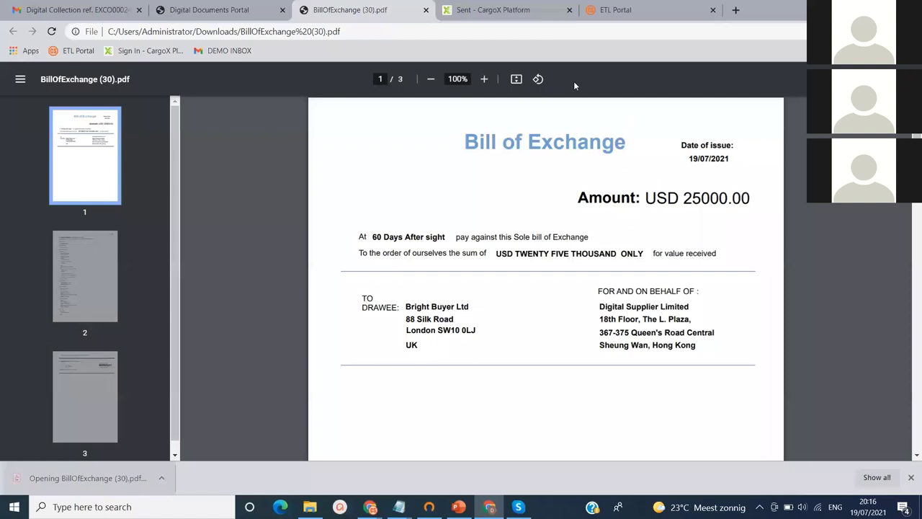
left_click(485, 81)
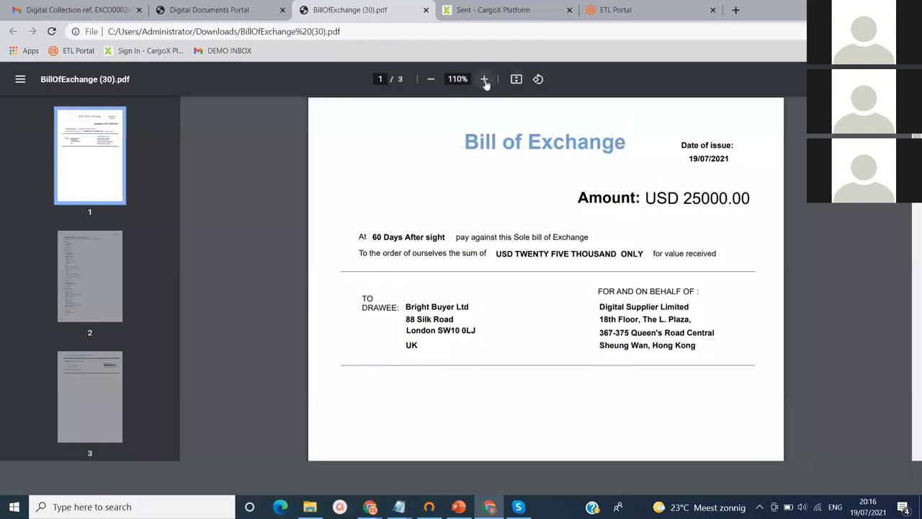
left_click(484, 81)
left_click(484, 80)
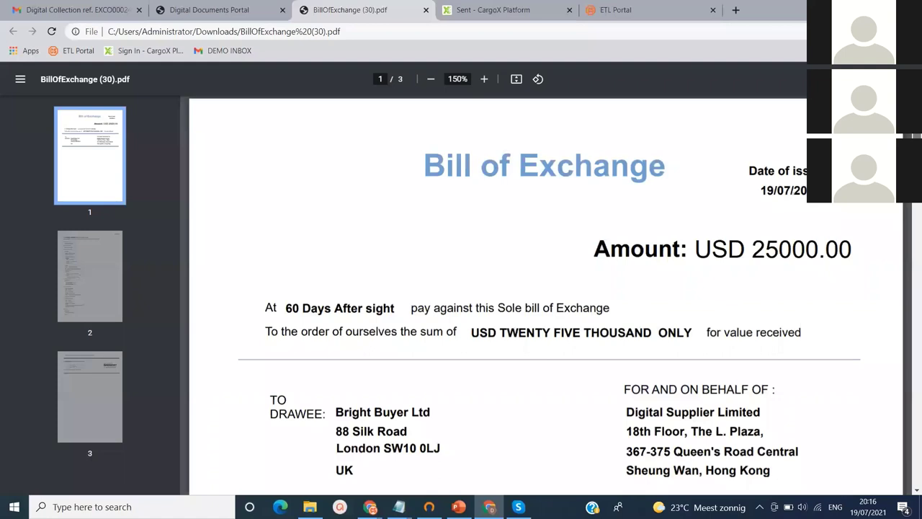
Scroll to page 3 to see the Drawer's Signicat signature dated 2021-07-19
scroll(547, 303, "down", 3)
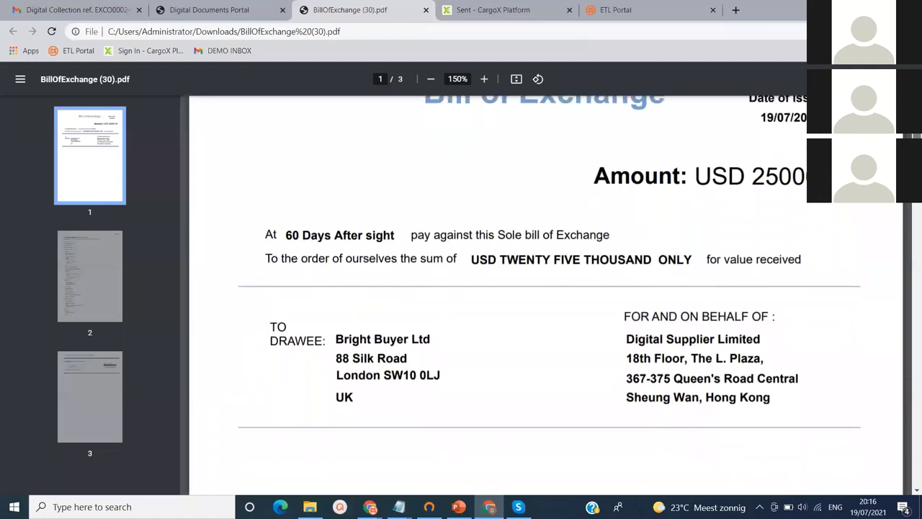
left_click_drag(917, 230, 918, 339)
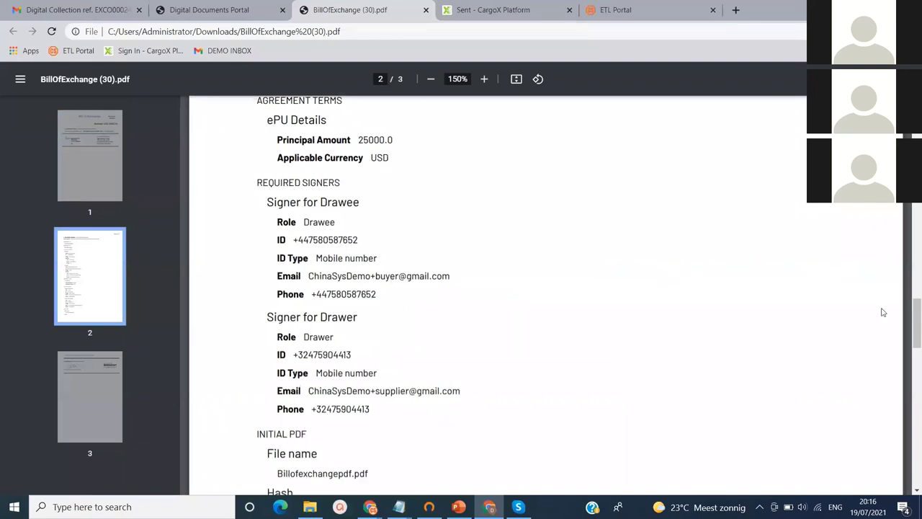
left_click_drag(917, 320, 916, 370)
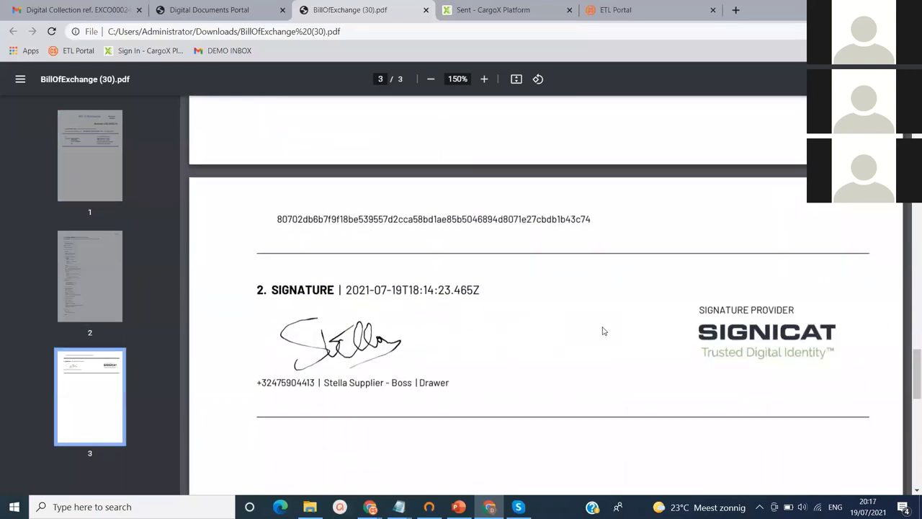
Close the Bill of Exchange PDF and review the collection instruction down to B/L History
left_click(426, 11)
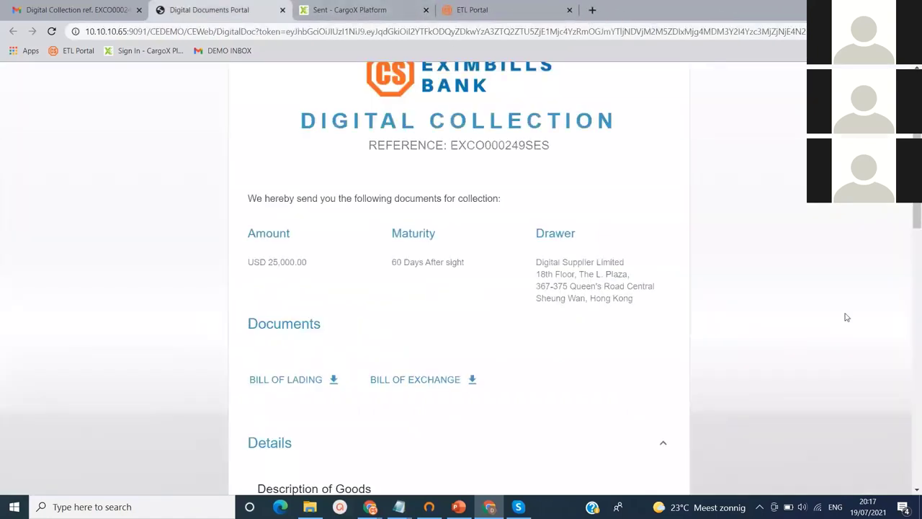
left_click_drag(913, 213, 919, 320)
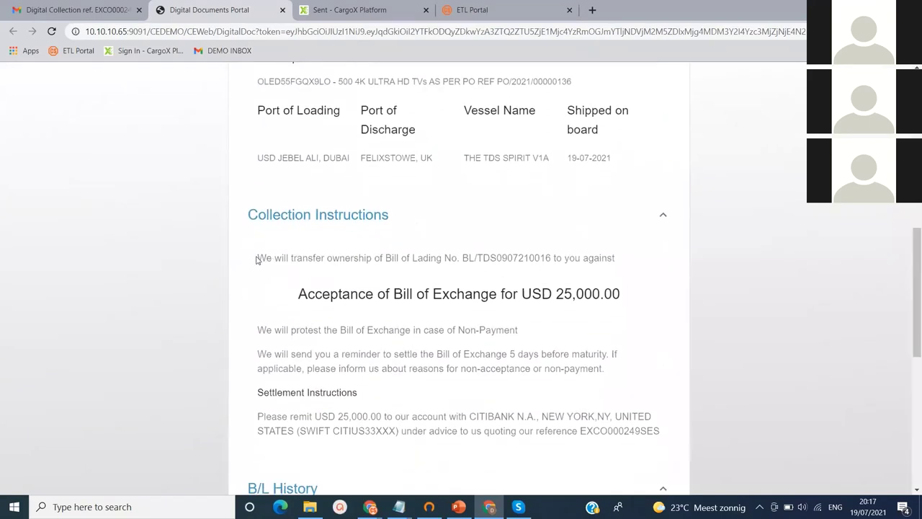
left_click_drag(256, 259, 638, 287)
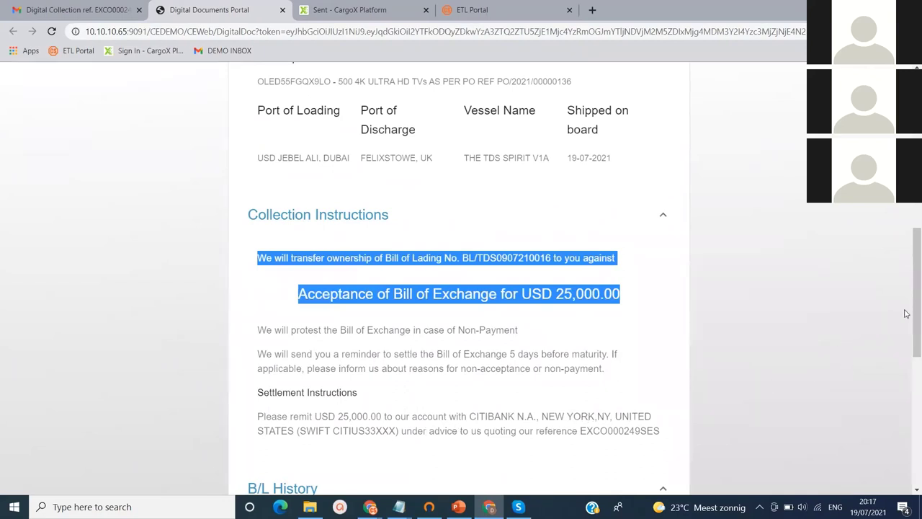
left_click_drag(917, 313, 919, 454)
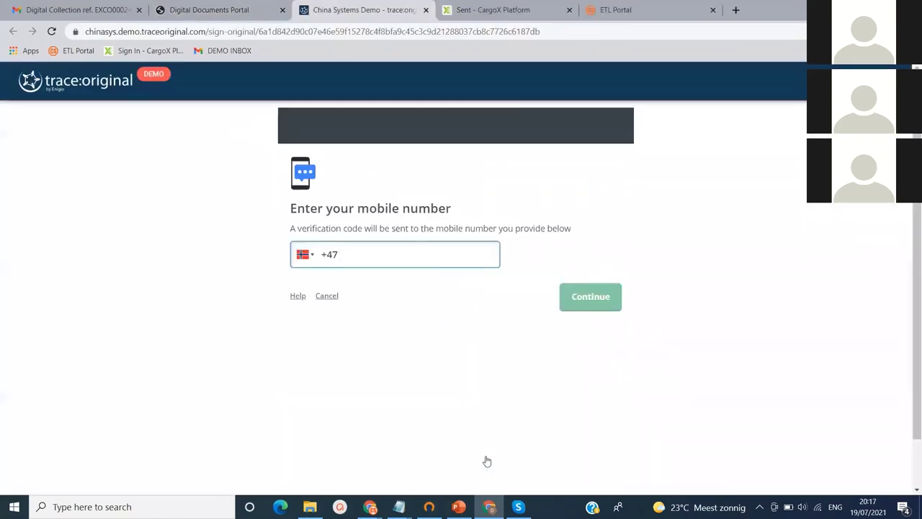
Correct the country code and submit the buyer's UK mobile number
key("BackSpace")
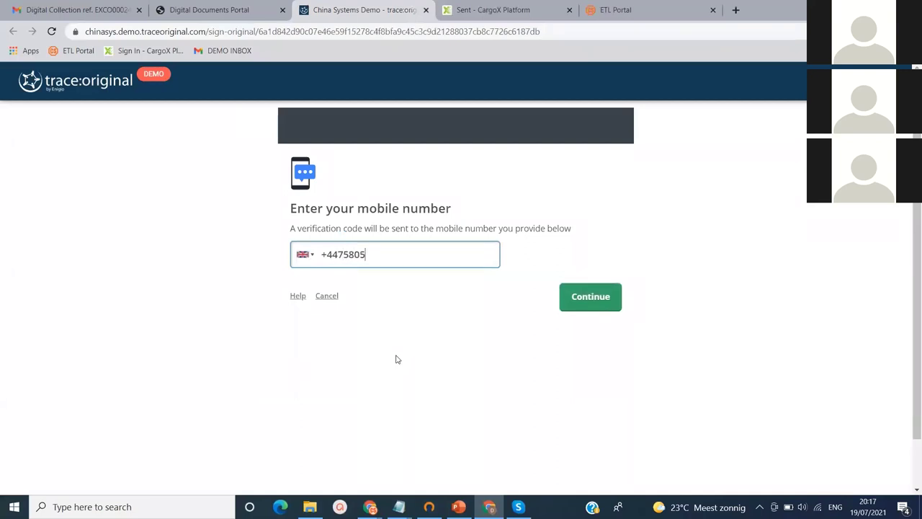
left_click(575, 305)
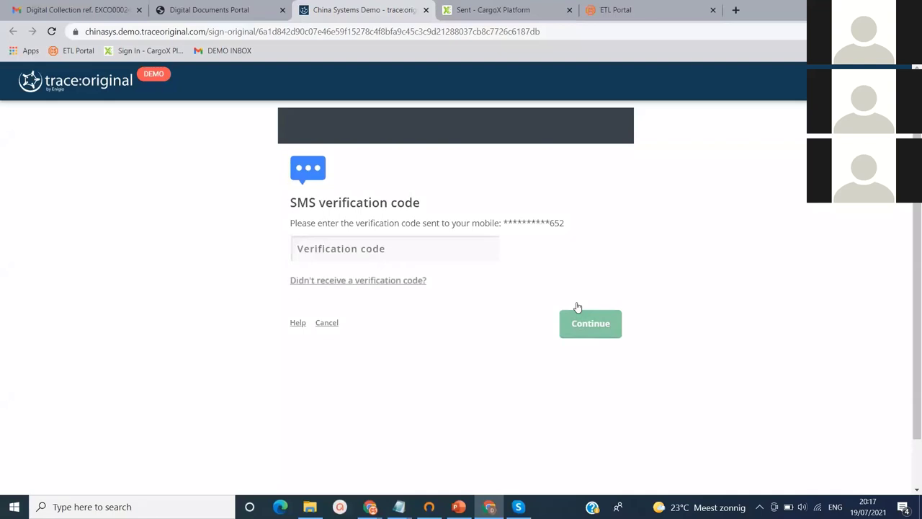
Enter the SMS verification code received on the phone and continue
left_click(451, 247)
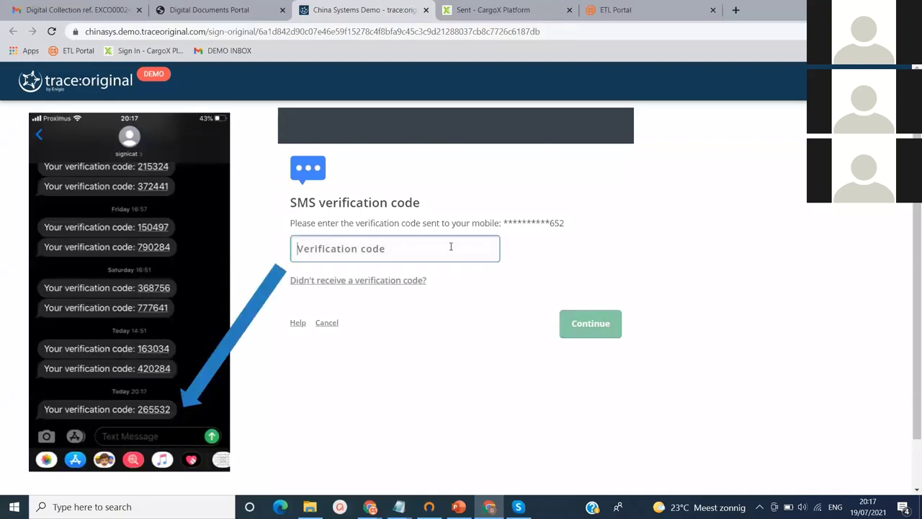
left_click(591, 324)
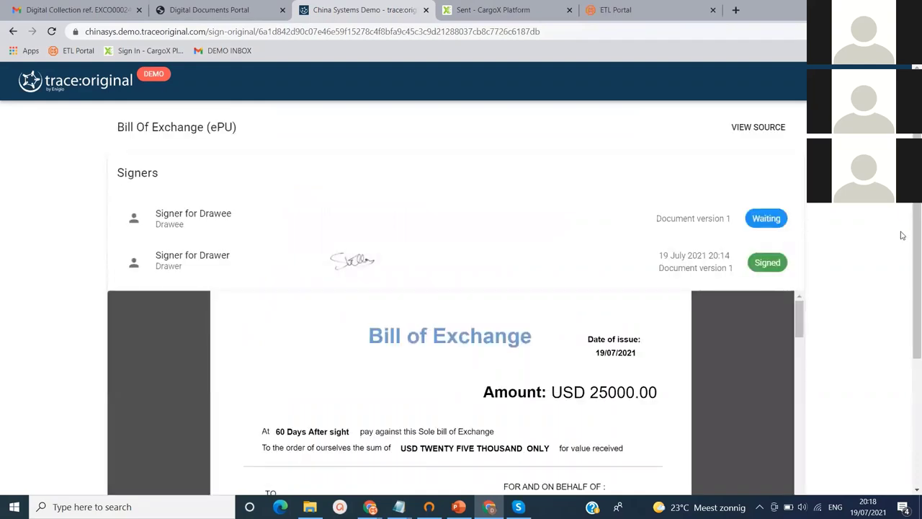
Start signing and review the Sign document agreement, highlighting 'I sign as Drawee'
scroll(909, 236, "down", 2)
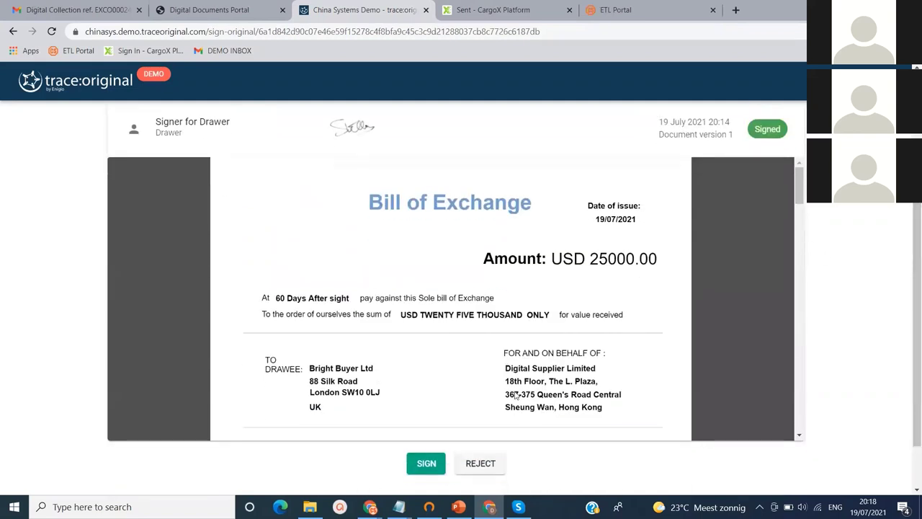
left_click(426, 464)
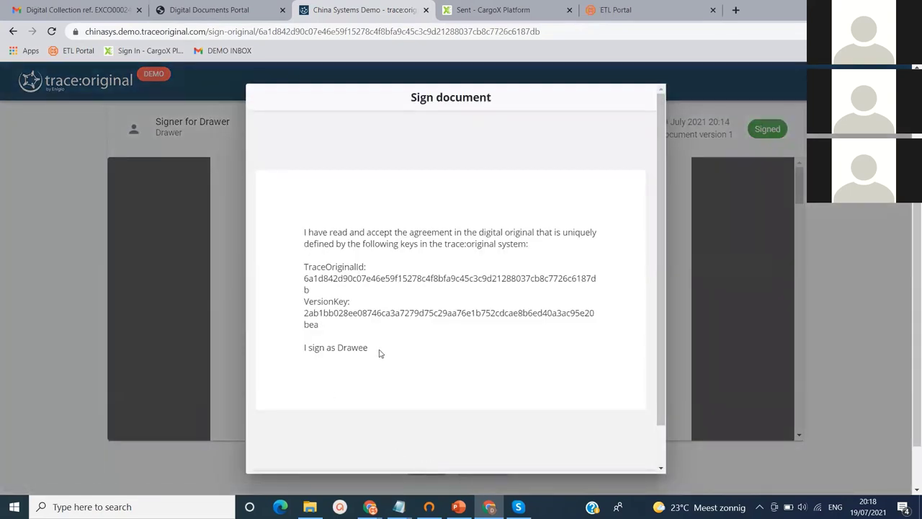
left_click_drag(380, 352, 315, 379)
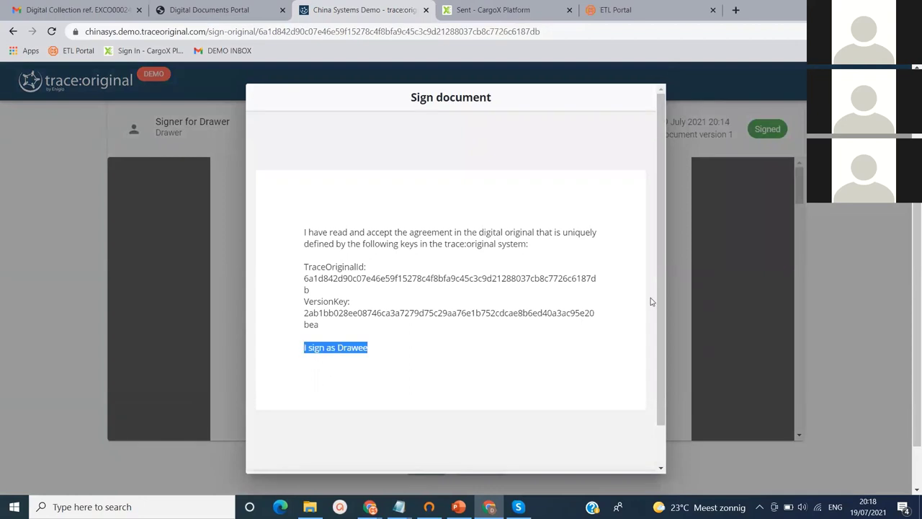
left_click_drag(662, 302, 659, 375)
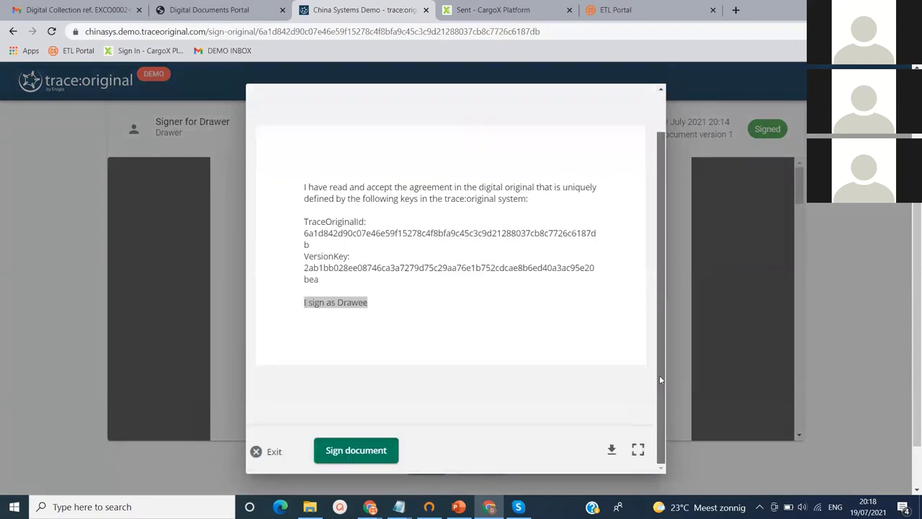
Confirm signing as Drawee and pass the verification code check
left_click(387, 449)
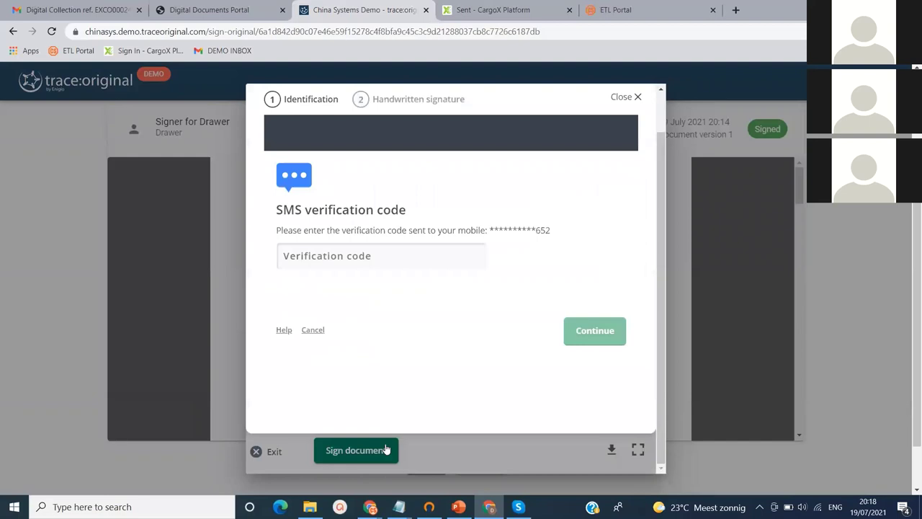
left_click(379, 264)
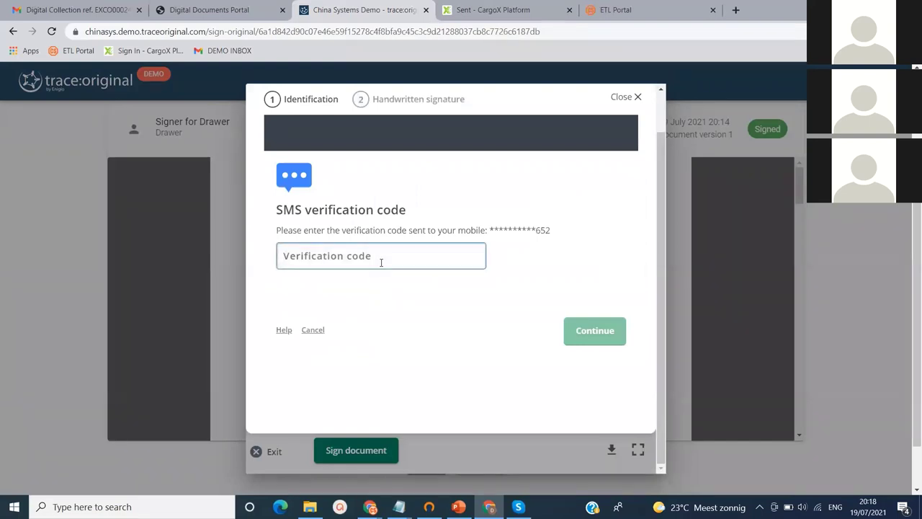
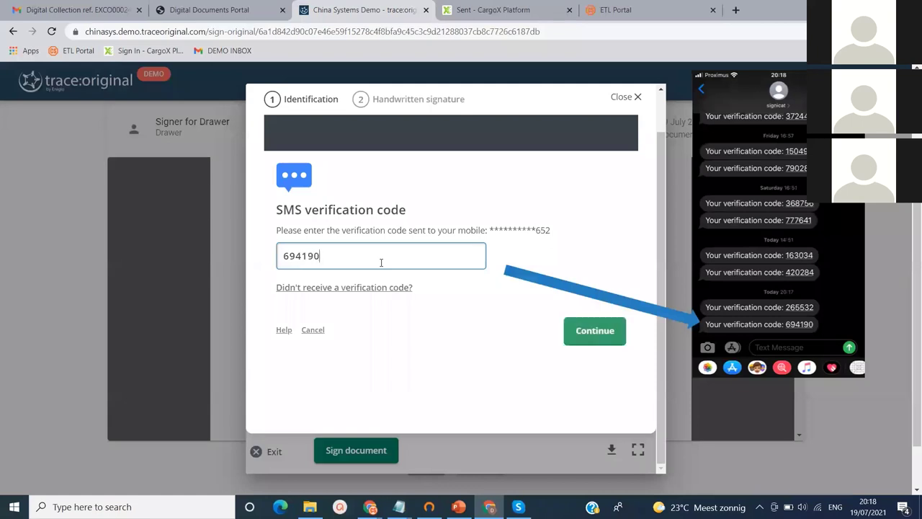
left_click(597, 339)
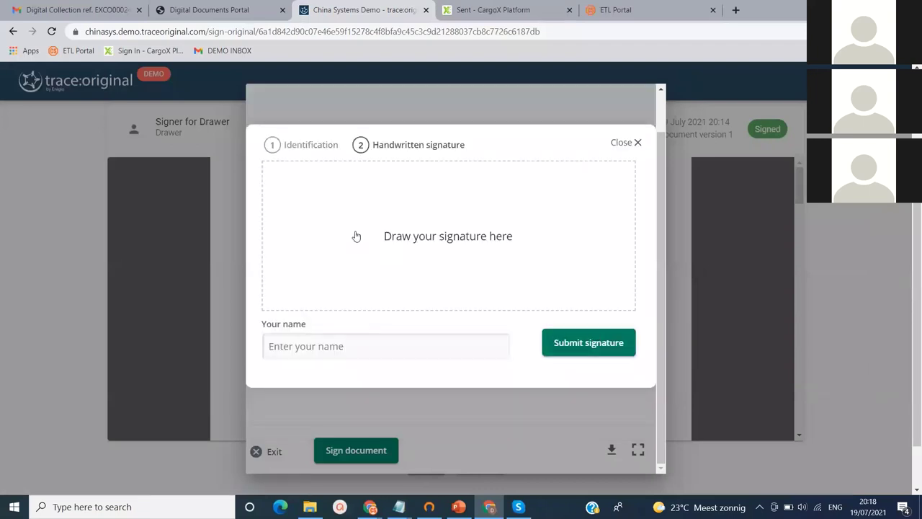
Draw the drawee's handwritten signature, enter the signer's name and submit it
mouse_move(324, 252)
left_mouse_down()
mouse_move(344, 181)
mouse_move(387, 252)
mouse_move(430, 221)
mouse_move(490, 226)
mouse_move(503, 210)
mouse_move(518, 232)
mouse_move(524, 183)
mouse_move(550, 189)
mouse_move(552, 223)
mouse_move(553, 201)
mouse_move(580, 216)
mouse_move(350, 279)
left_mouse_up()
left_click(365, 346)
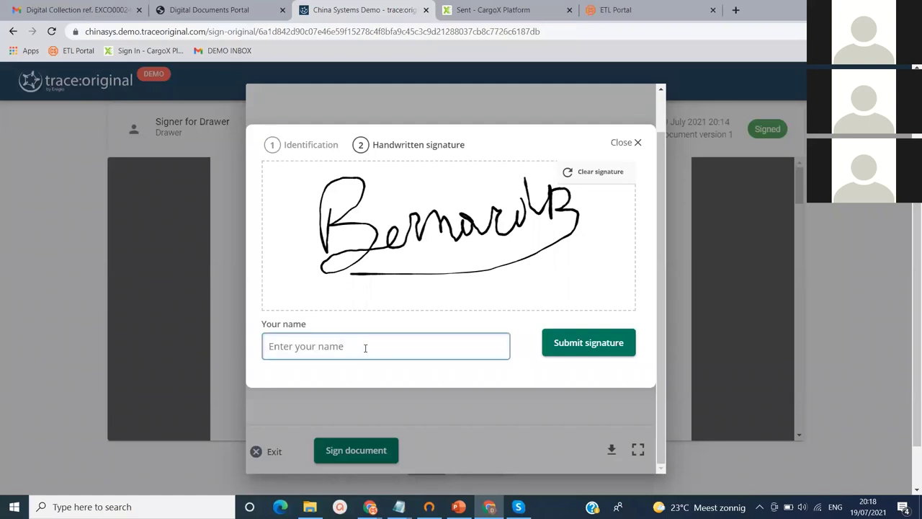
type("Bernard Buyer - Boss")
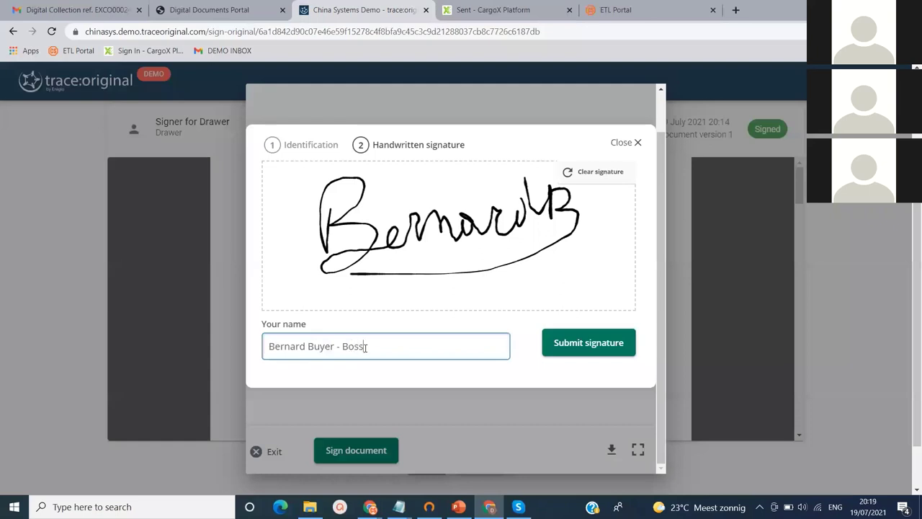
left_click(589, 352)
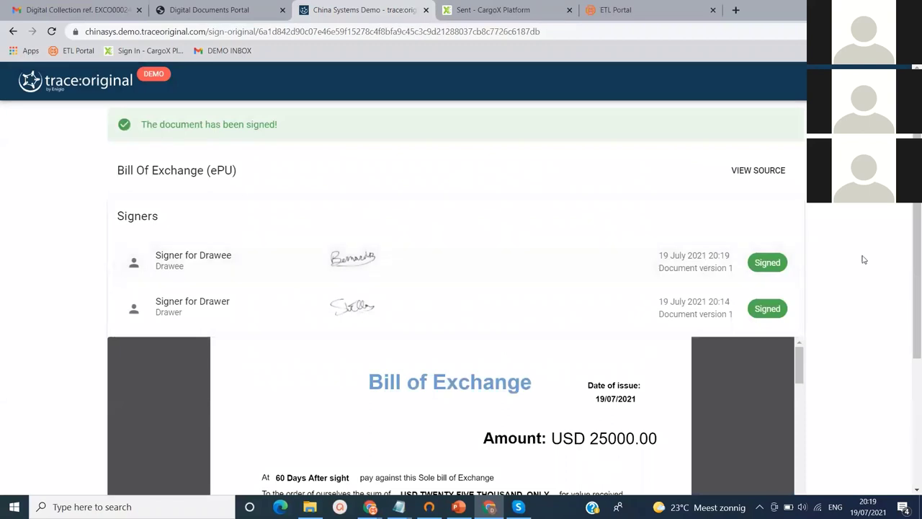
Scroll the signed Bill of Exchange down to its signature audit trail page
scroll(917, 274, "down", 2)
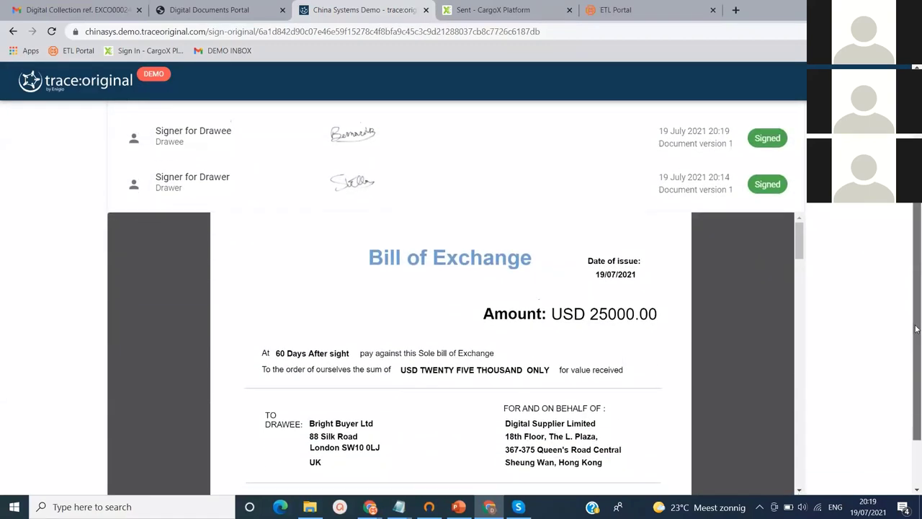
left_click_drag(800, 230, 796, 400)
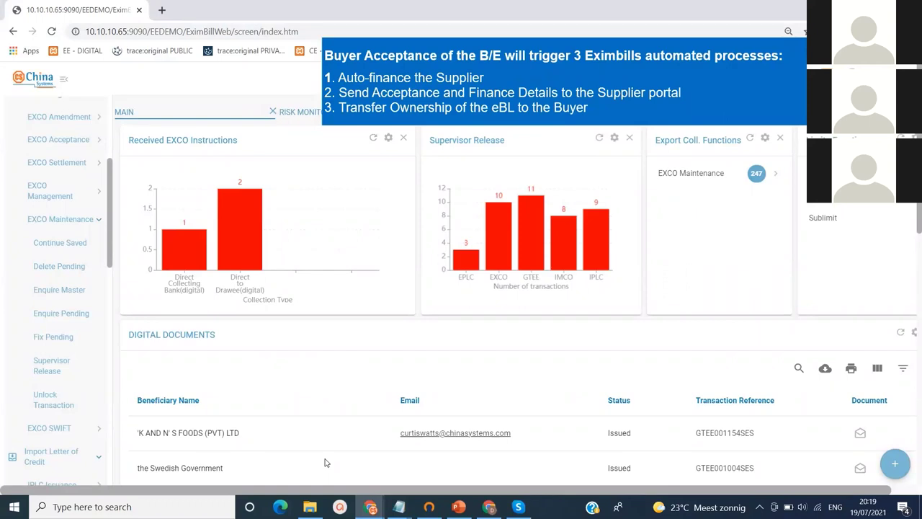
Filter the EXCO Maintenance master enquiry by collection order reference %EXCO000249SES
left_click(690, 180)
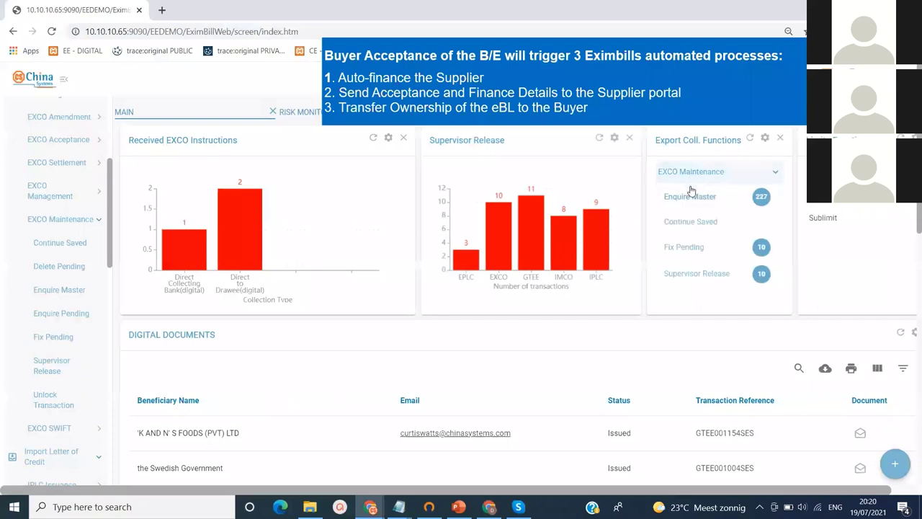
left_click(690, 197)
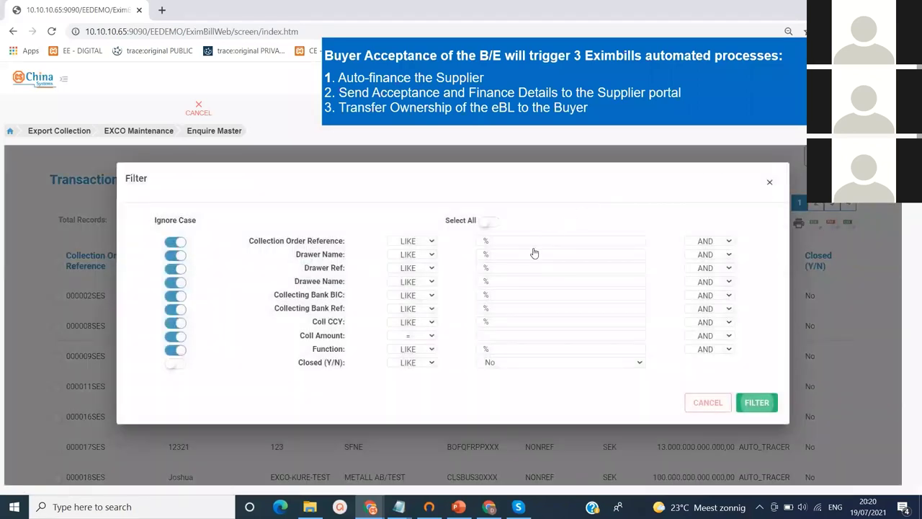
left_click(537, 239)
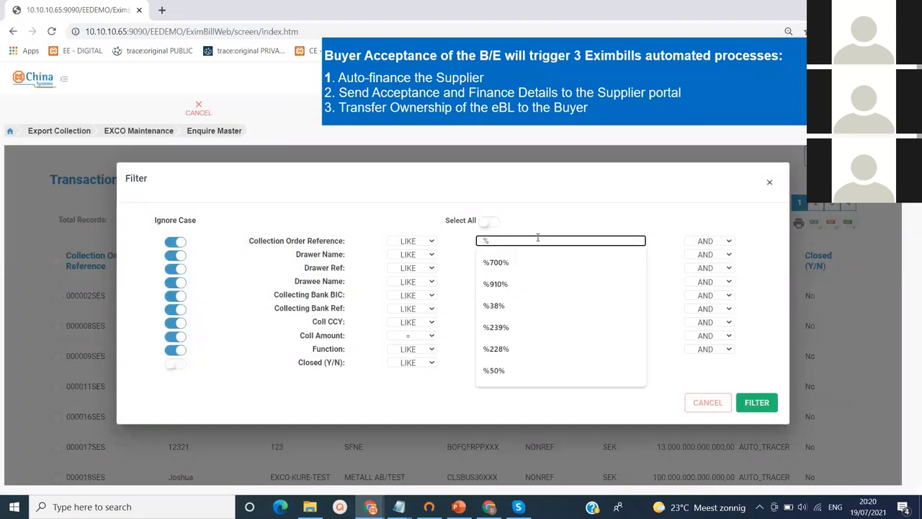
type("EXCO000249SES")
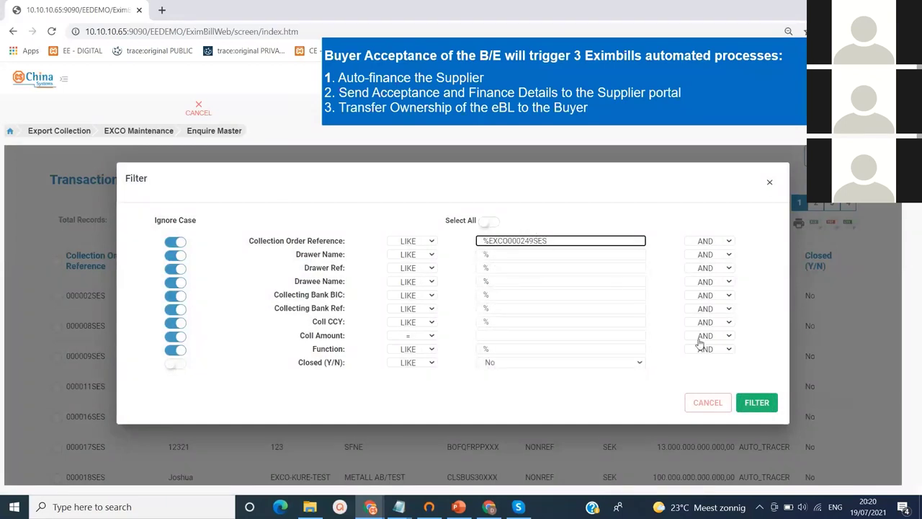
left_click(748, 400)
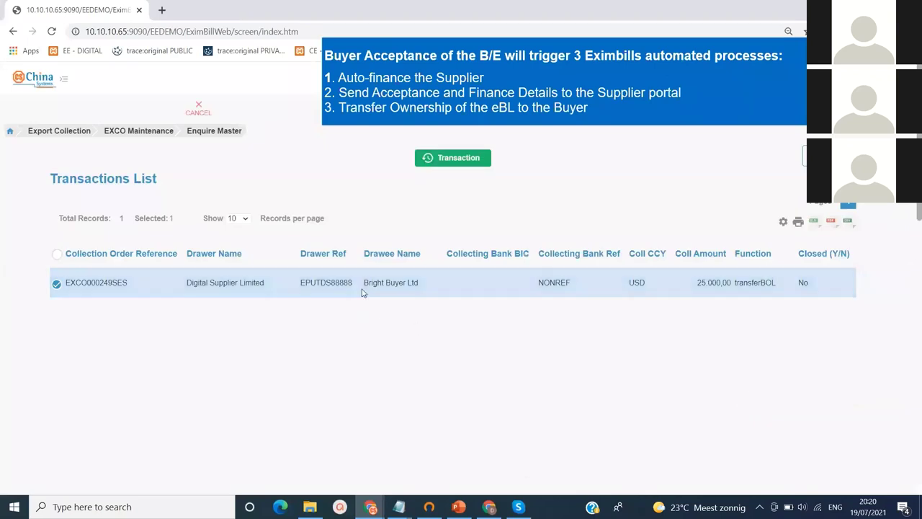
Inspect the Acceptance event's 2021-09-17 tenor maturity date and discount details, then cancel out
left_click(469, 159)
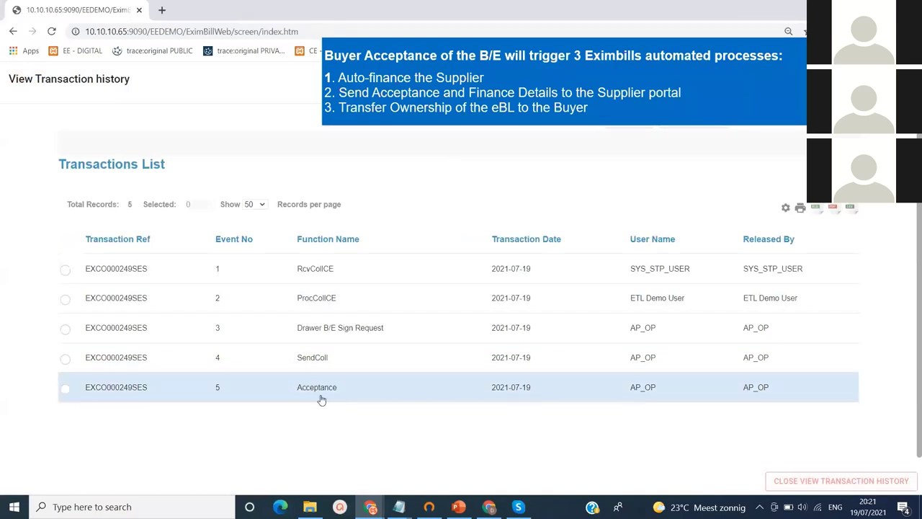
left_click(66, 394)
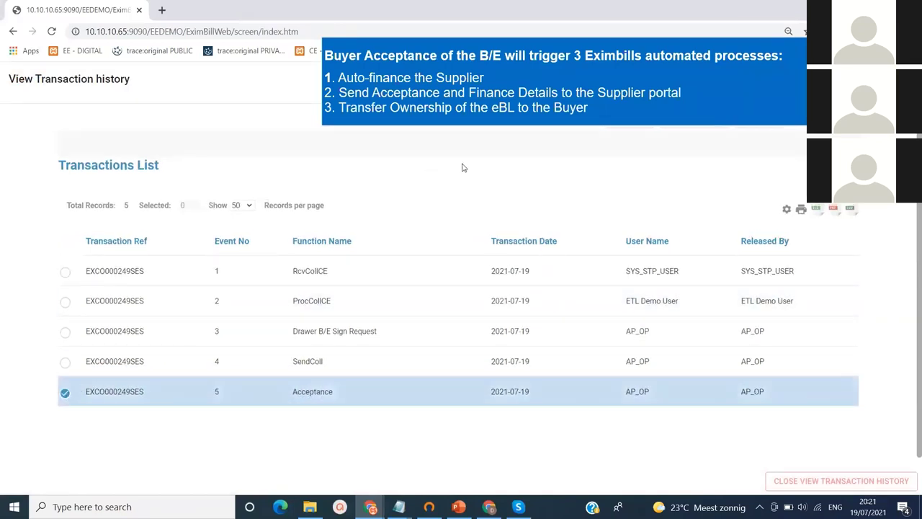
left_click(741, 125)
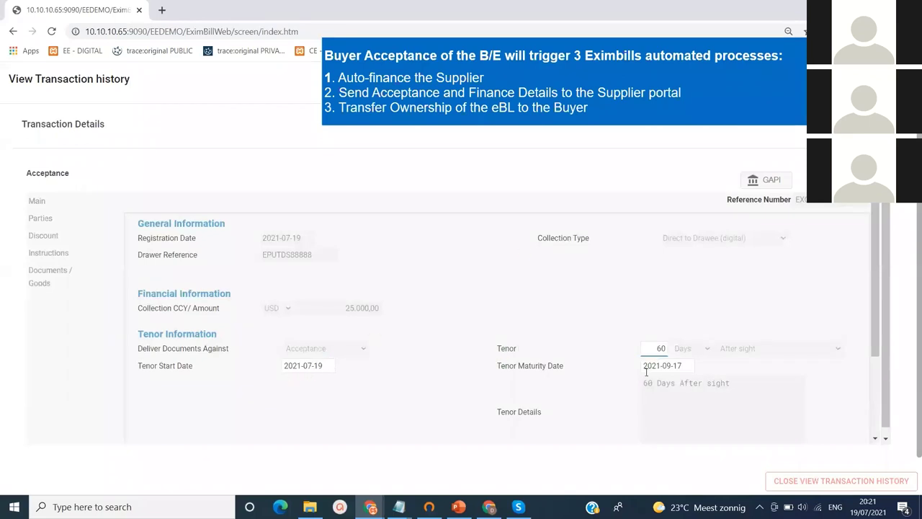
left_click_drag(682, 365, 643, 365)
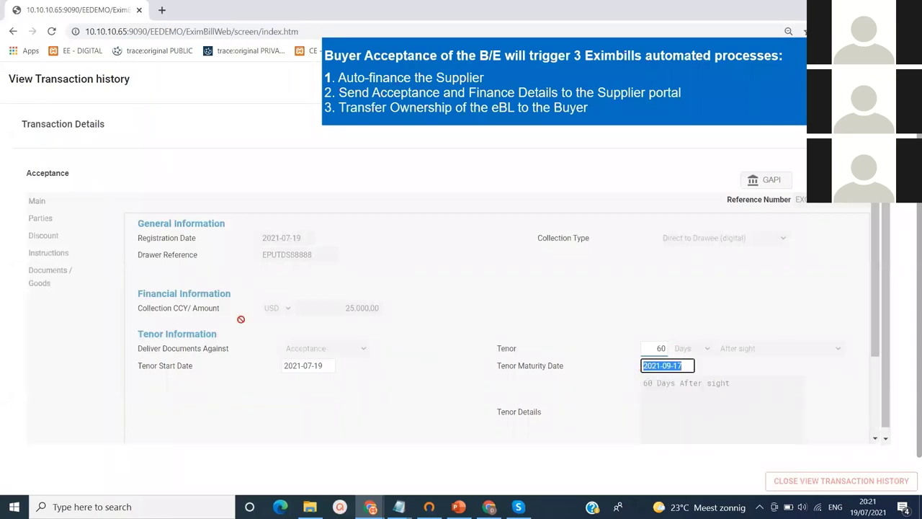
left_click(48, 237)
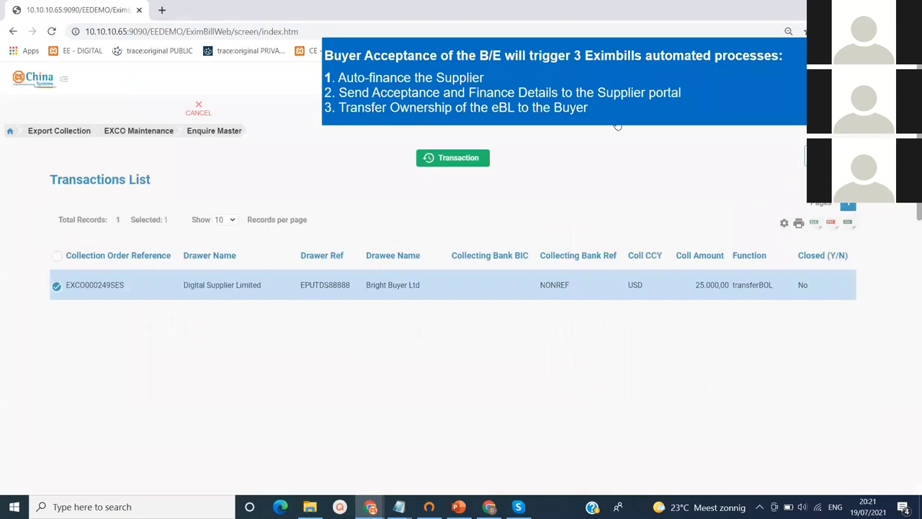
left_click(202, 108)
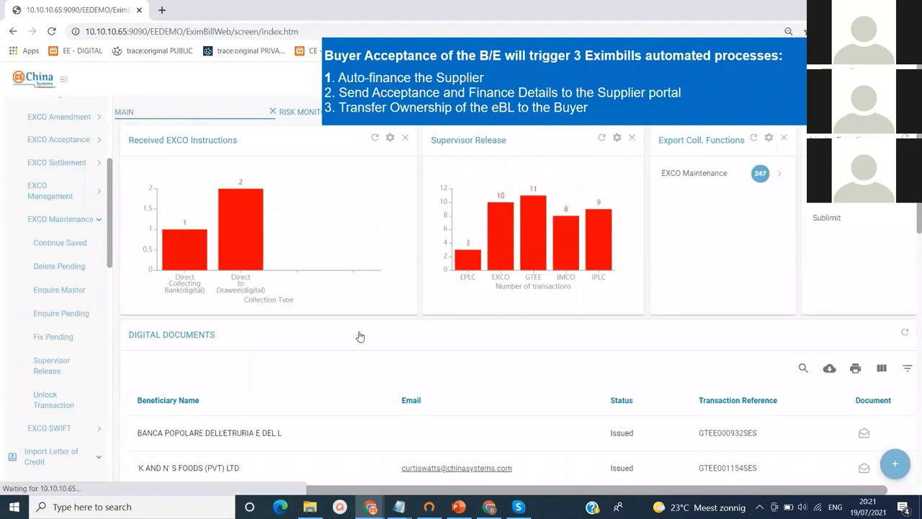
In Customer Enterprise, filter Enquire Export Collection by reference EXCO000249SES
mouse_move(370, 506)
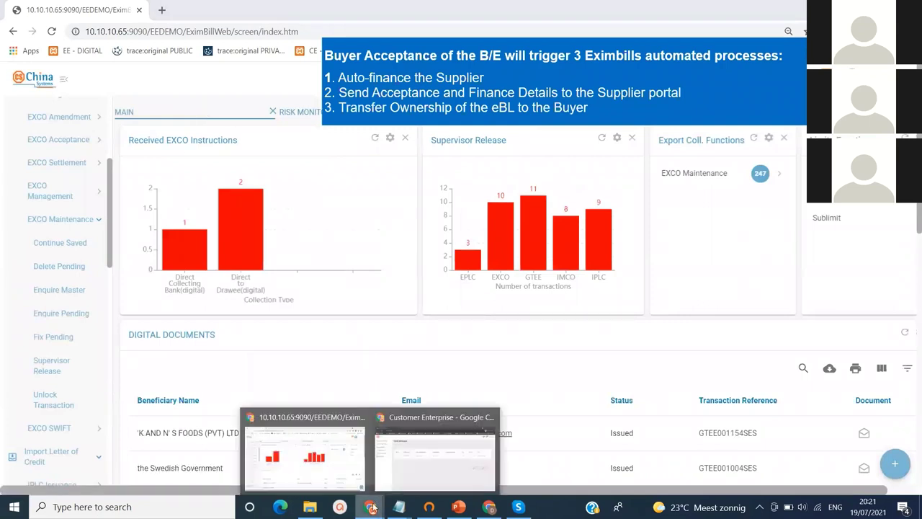
left_click(423, 459)
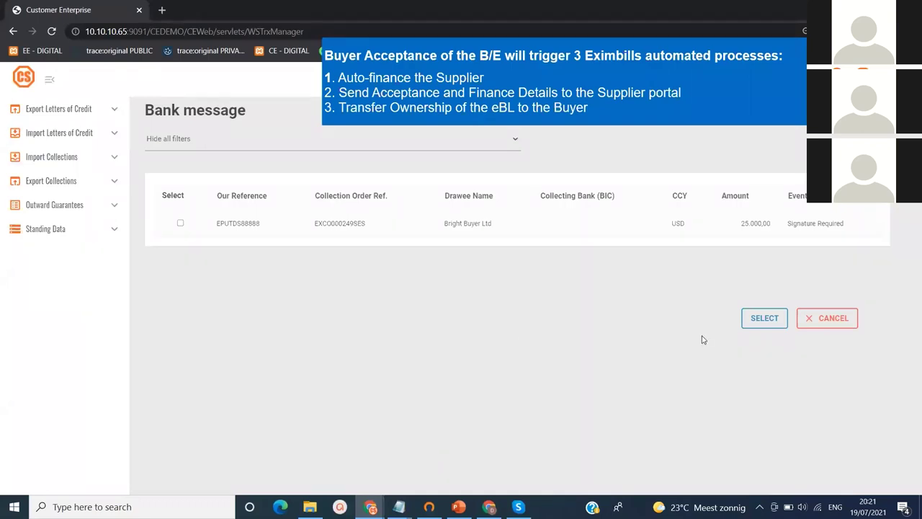
left_click(827, 319)
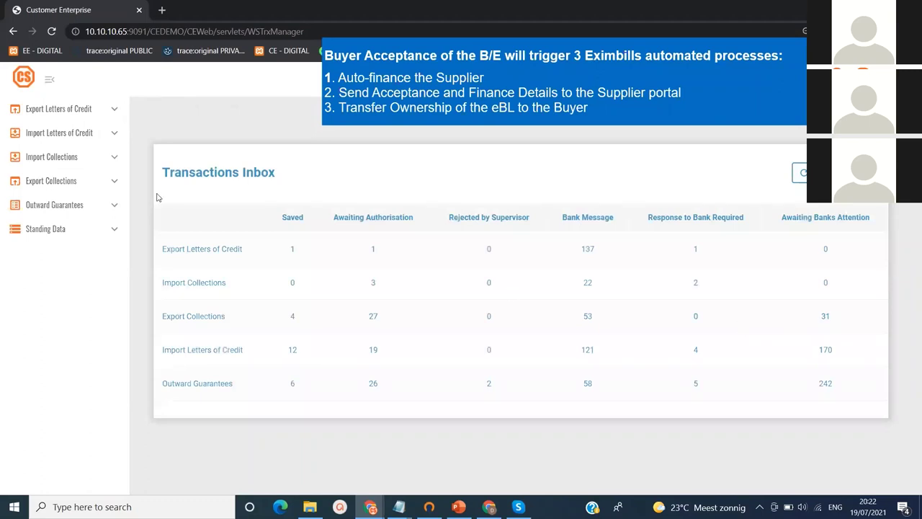
left_click(81, 183)
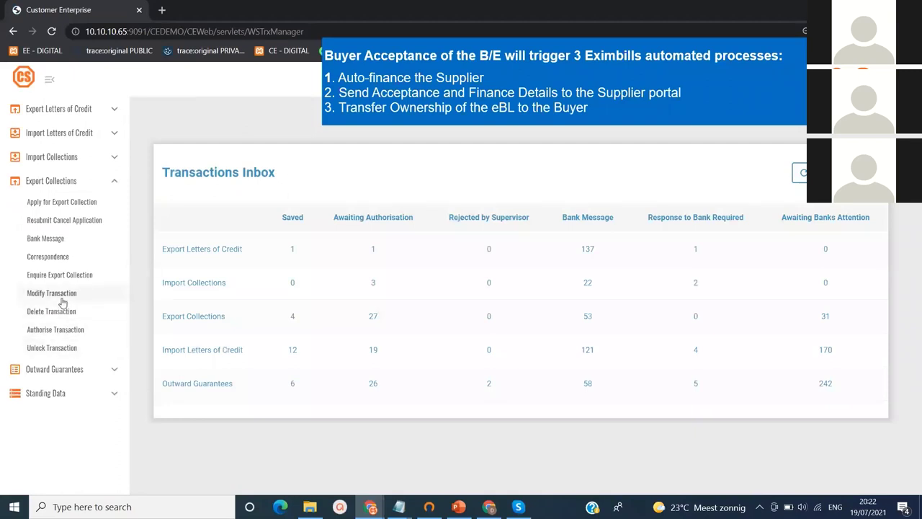
left_click(63, 277)
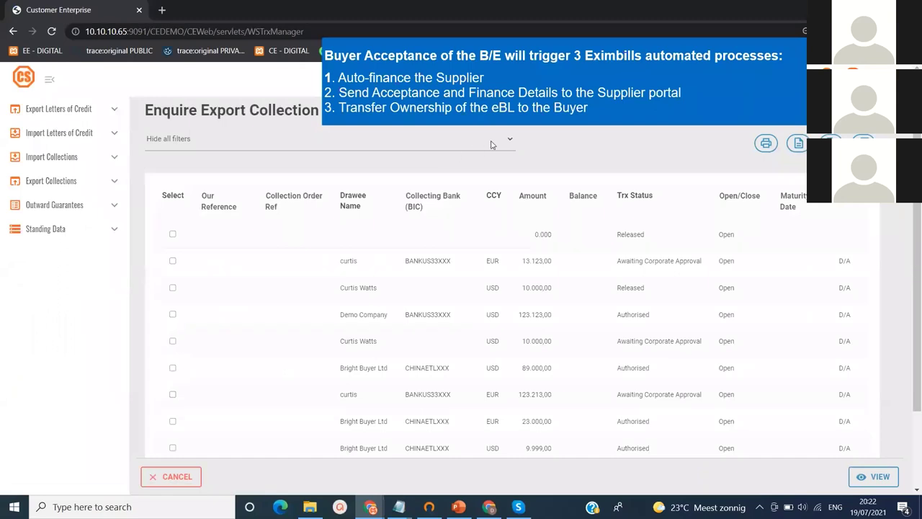
left_click(506, 139)
left_click(482, 155)
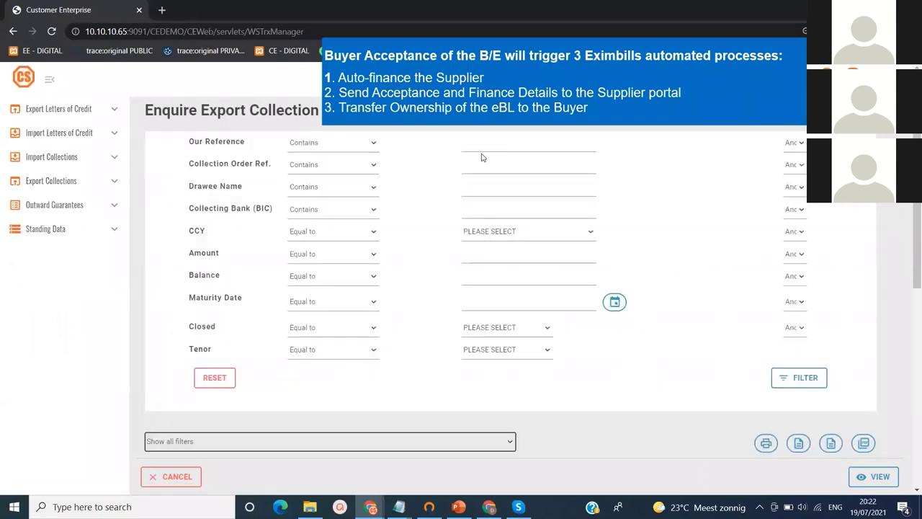
left_click(463, 164)
type("XCO000249SES")
left_click(806, 375)
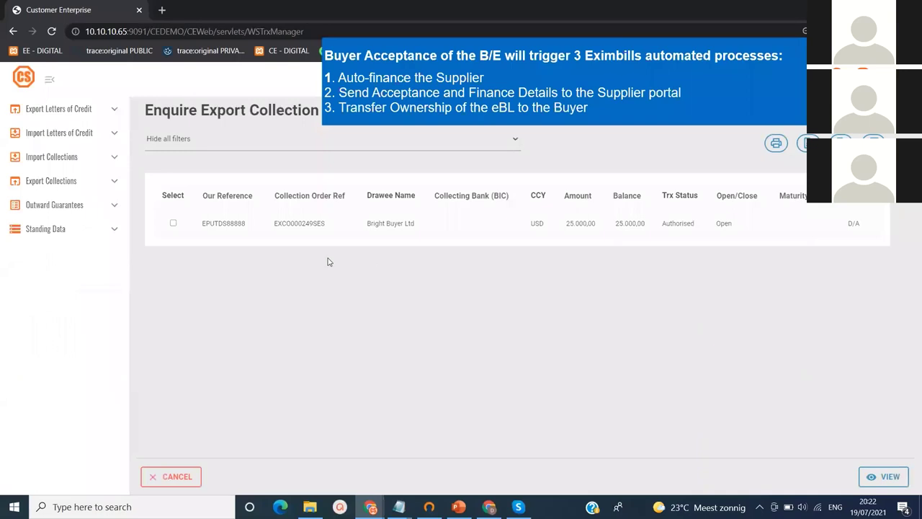
Review EXCO000249SES's Acceptance & Finance Details event, then close it
left_click(173, 222)
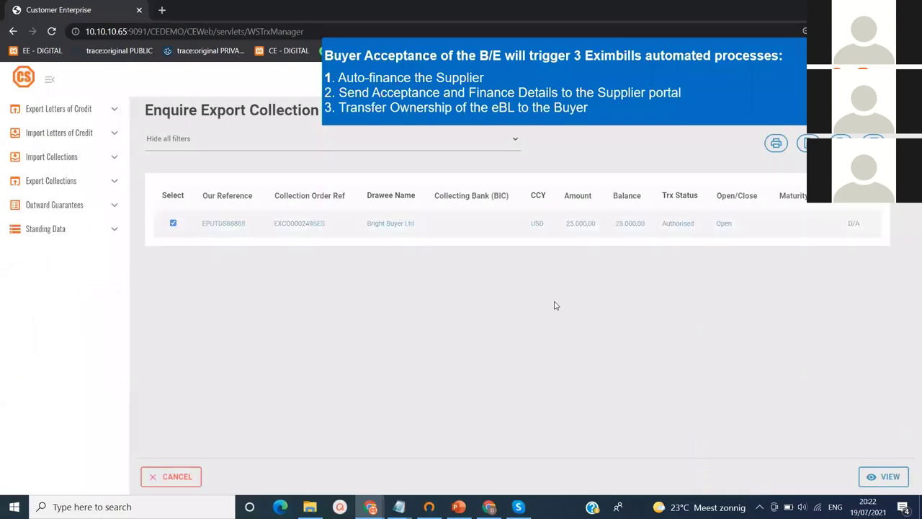
left_click(872, 478)
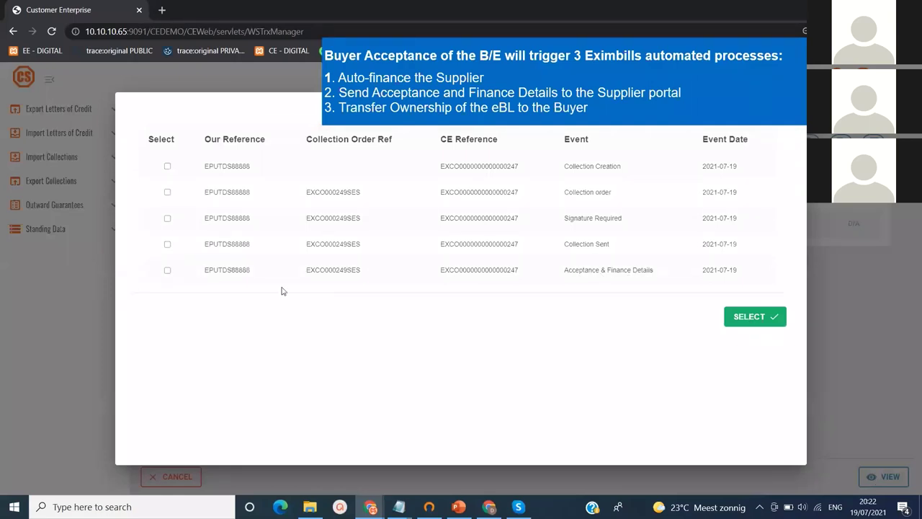
left_click(167, 271)
left_click(749, 318)
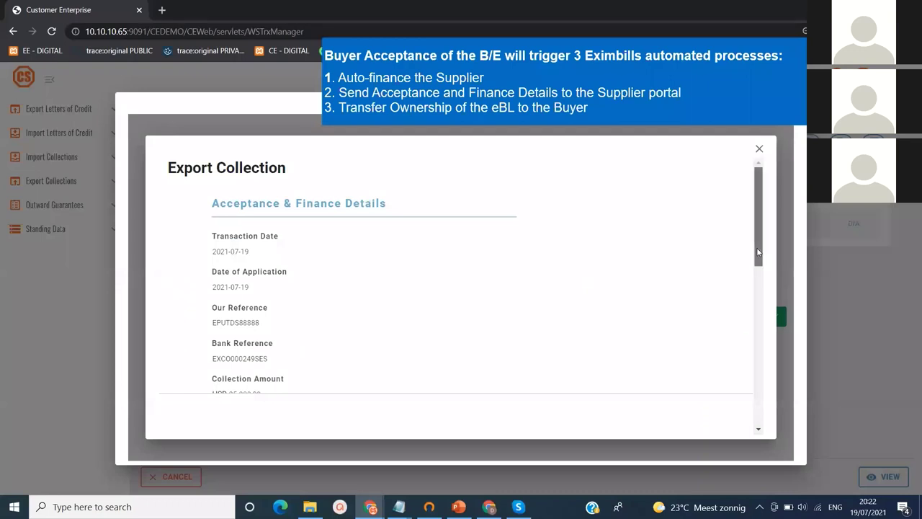
left_click_drag(757, 252, 757, 294)
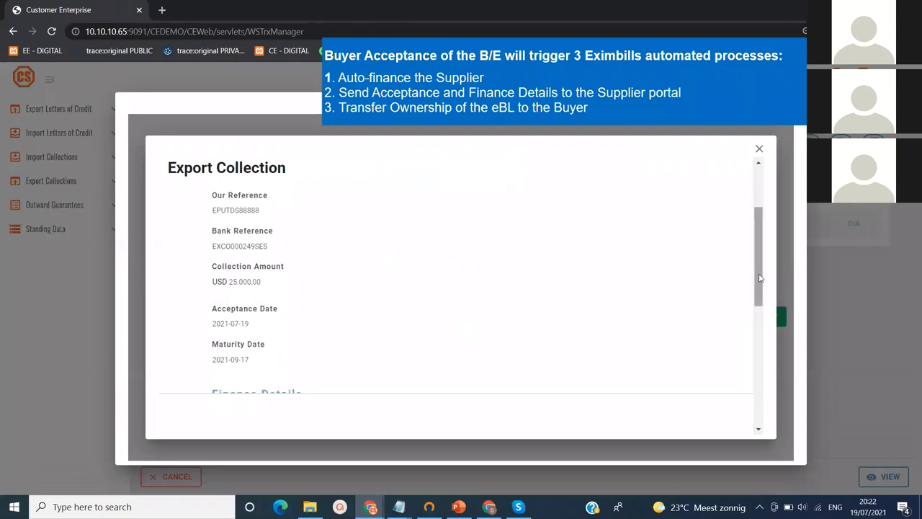
left_click_drag(758, 278, 757, 398)
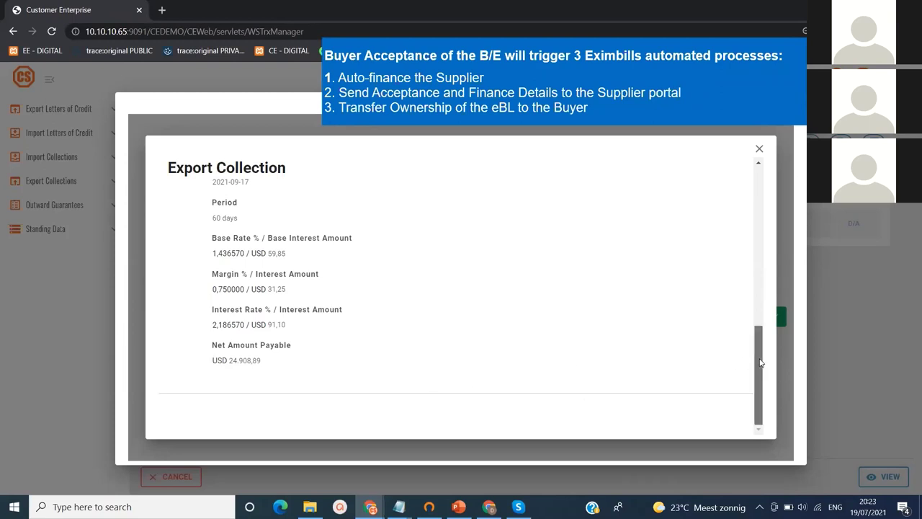
scroll(760, 362, "up", 5)
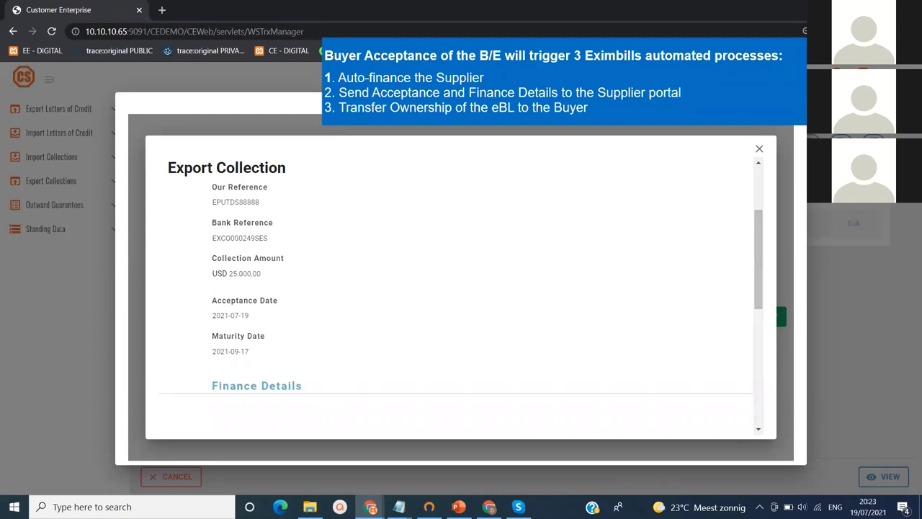
key("Escape")
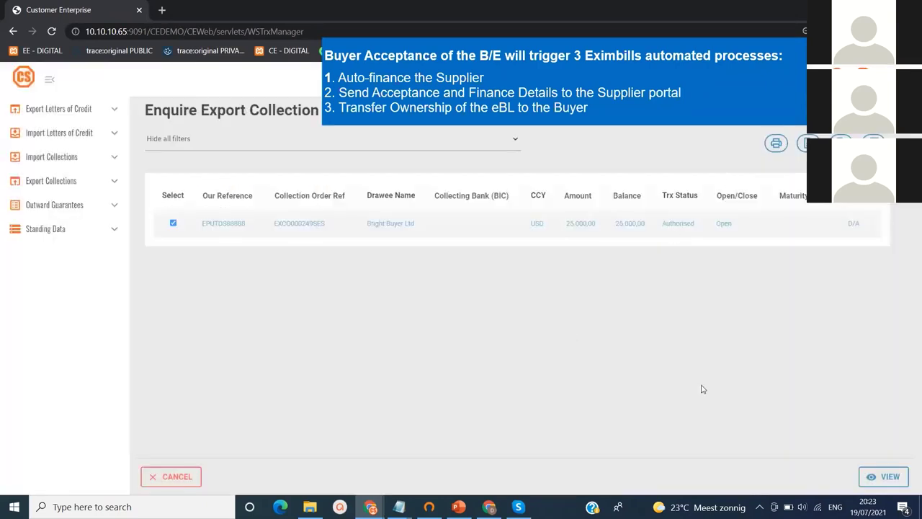
Leave the export collection enquiry and show Gmail's eBL UPDATES BUYER label
left_click(193, 479)
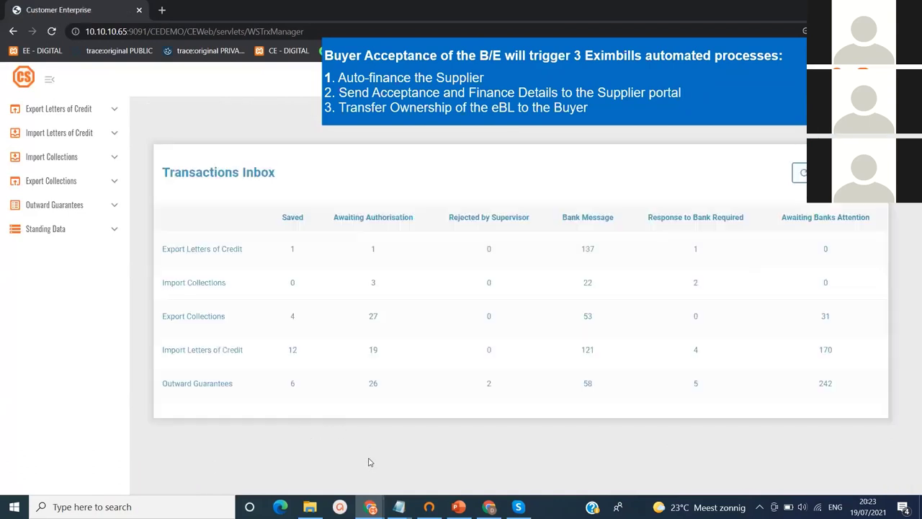
left_click(491, 507)
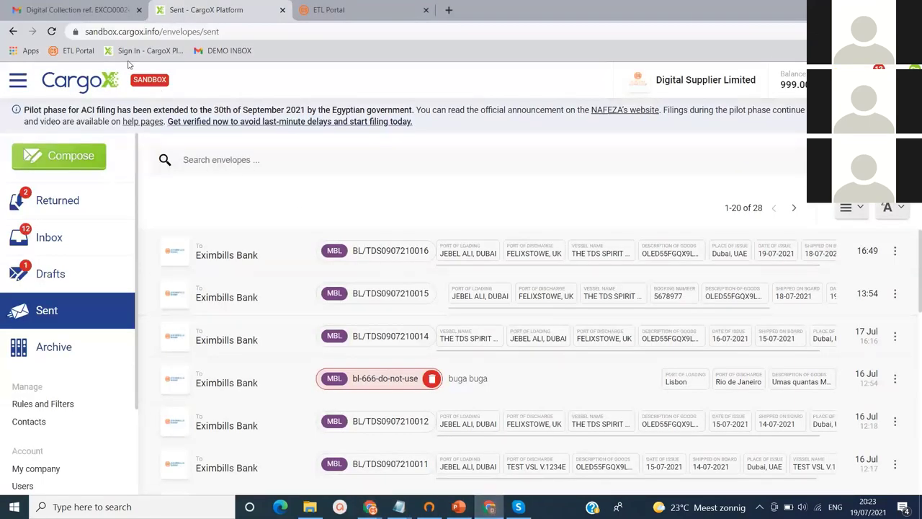
left_click(98, 13)
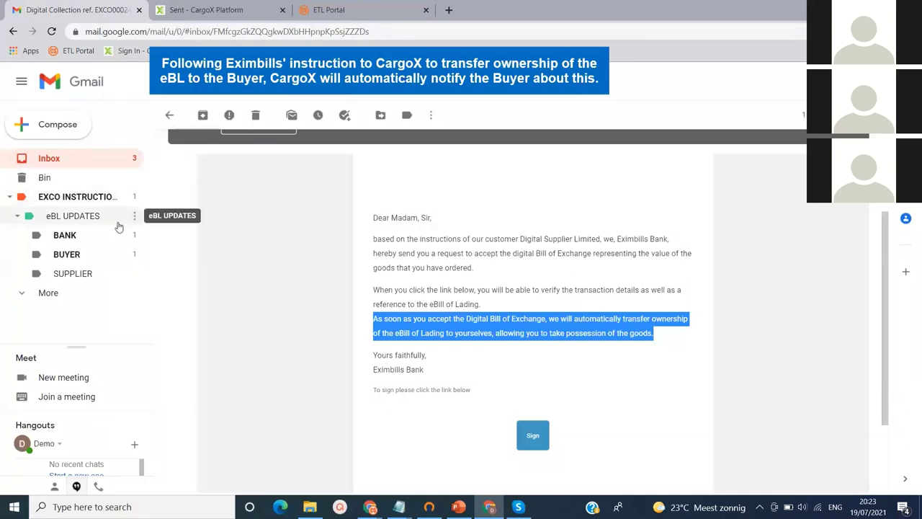
left_click(89, 259)
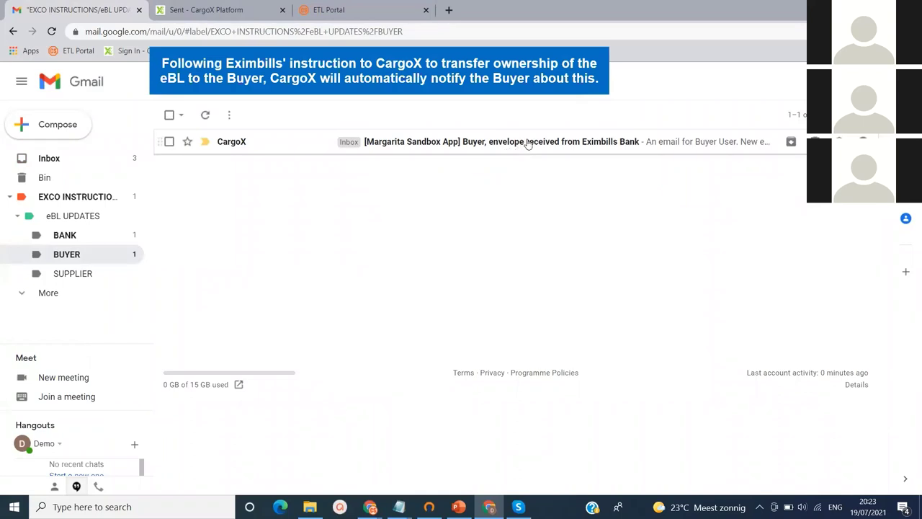
From the CargoX email, log in with key file buyer-user-key.json and its encryption password
left_click(528, 142)
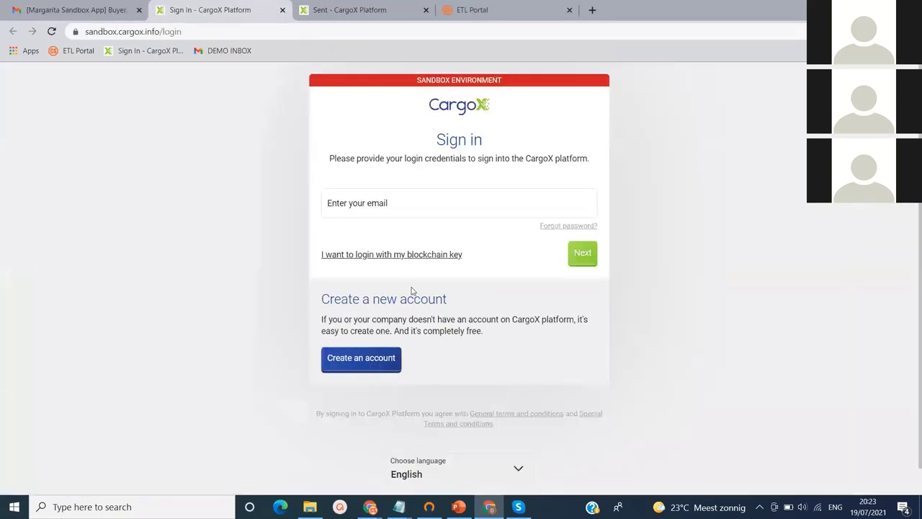
left_click(399, 255)
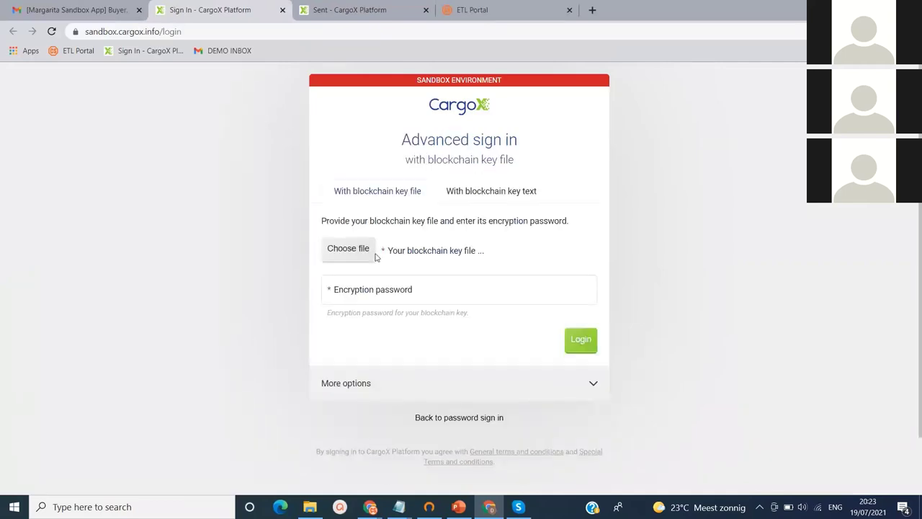
left_click(358, 254)
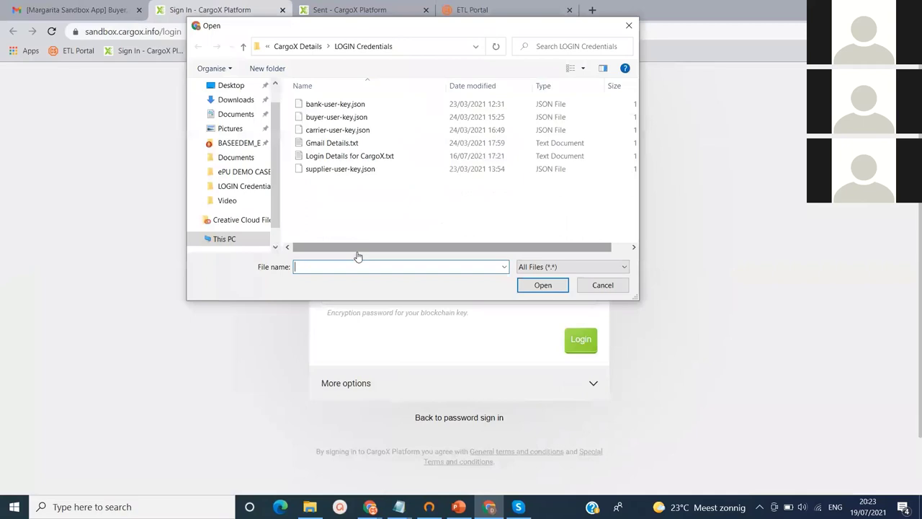
left_click(337, 117)
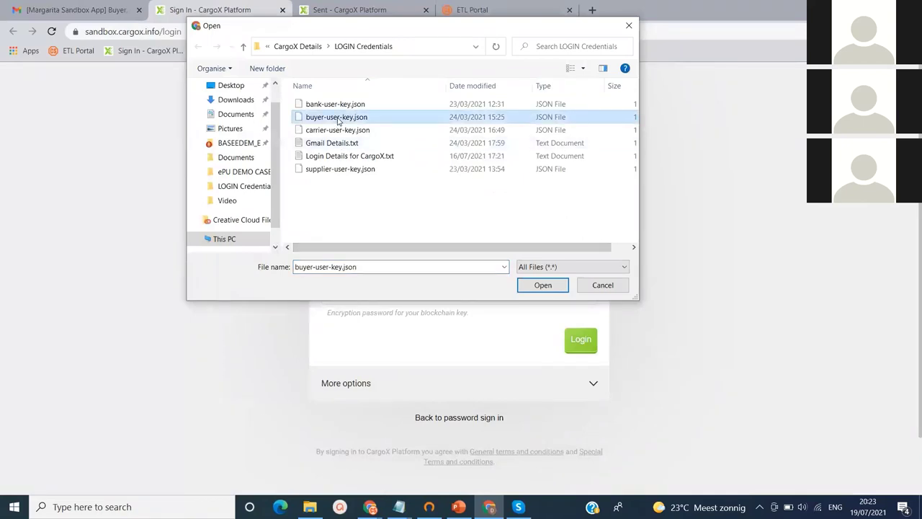
left_click(531, 284)
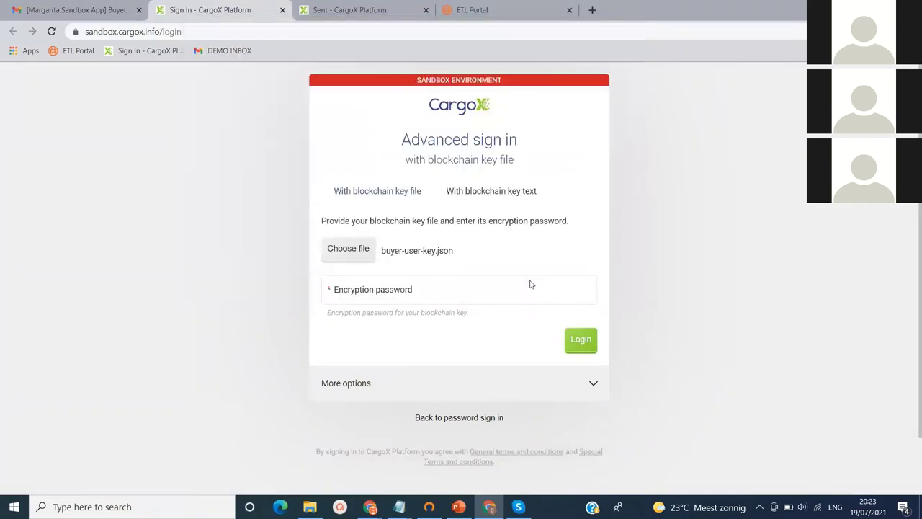
left_click(487, 287)
key("ctrl+v")
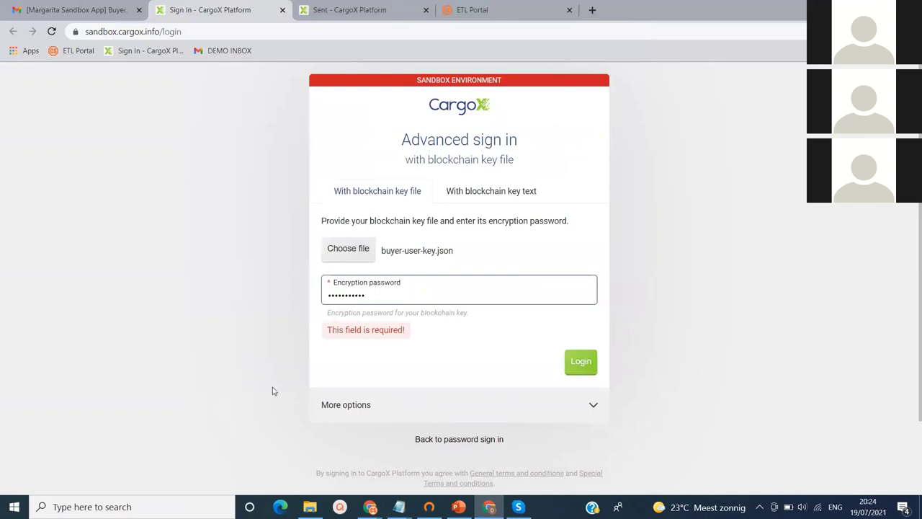
left_click(581, 363)
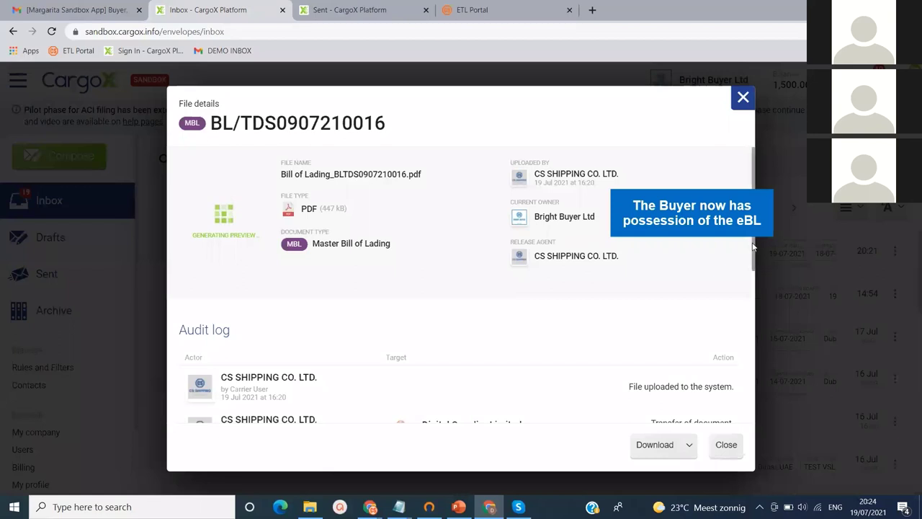
left_click_drag(752, 247, 755, 433)
left_click(657, 448)
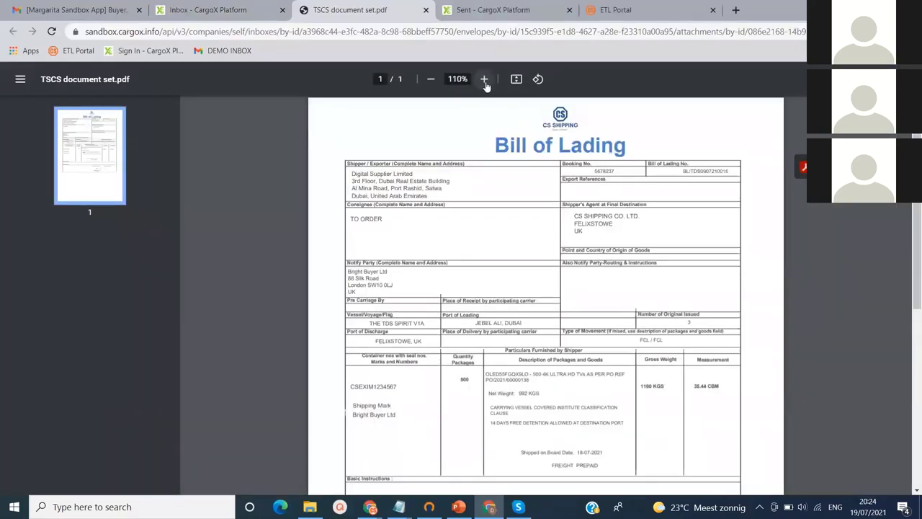
left_click(484, 83)
left_click(485, 83)
left_click(484, 83)
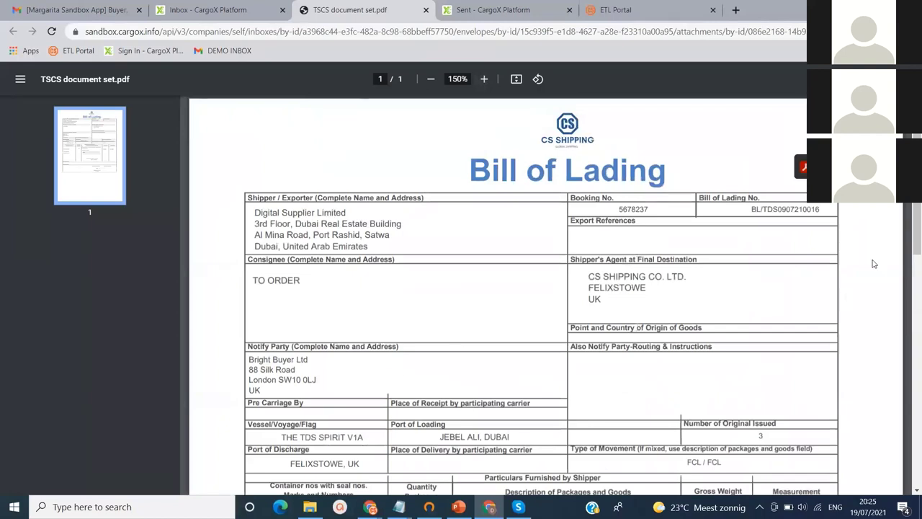
left_click_drag(918, 236, 919, 209)
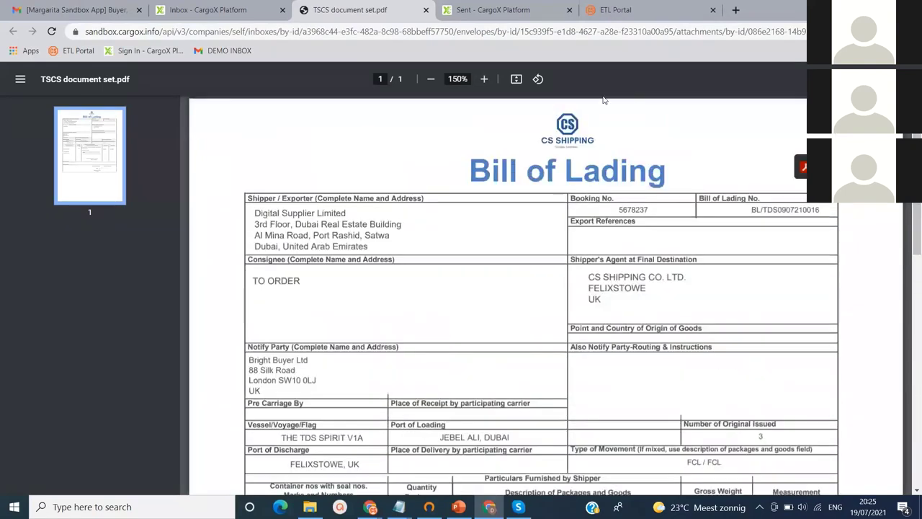
left_click(427, 11)
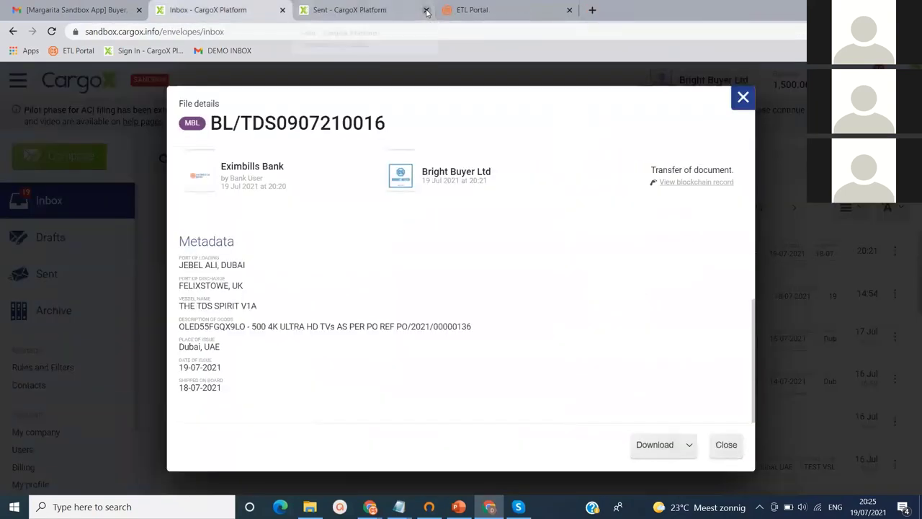
left_click(741, 104)
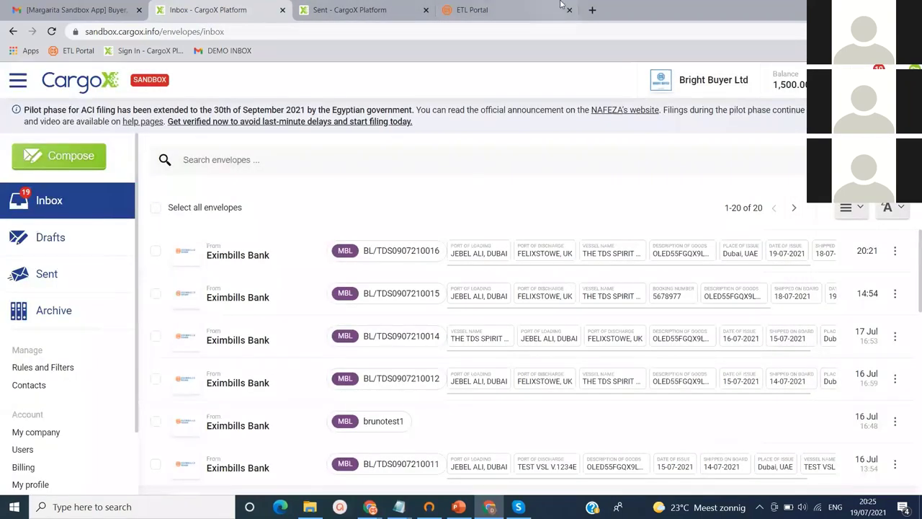
Open the Payment reminder email from the Gmail inbox and highlight its transfer-funds reminder
left_click(103, 10)
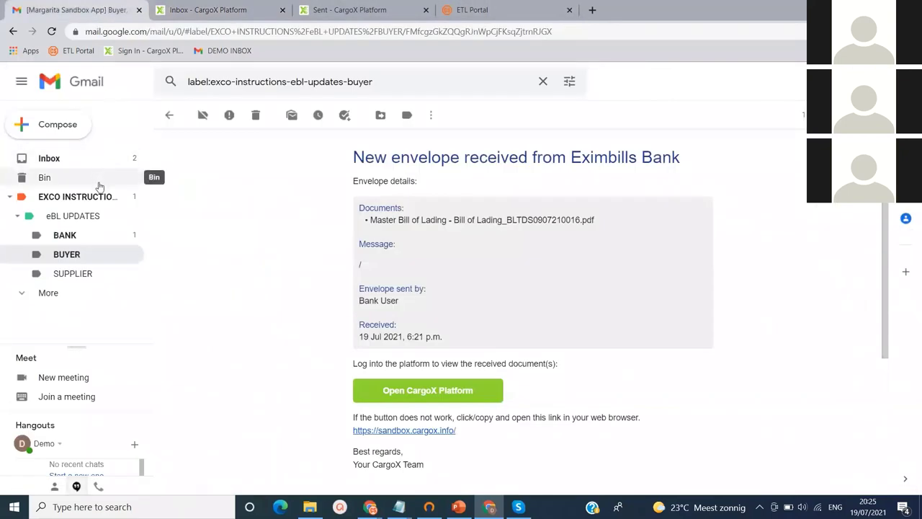
left_click(70, 158)
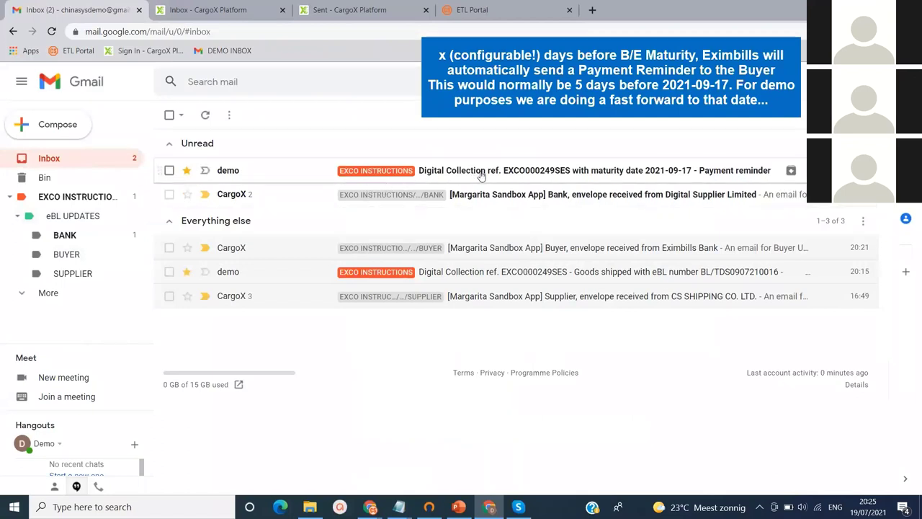
left_click(581, 173)
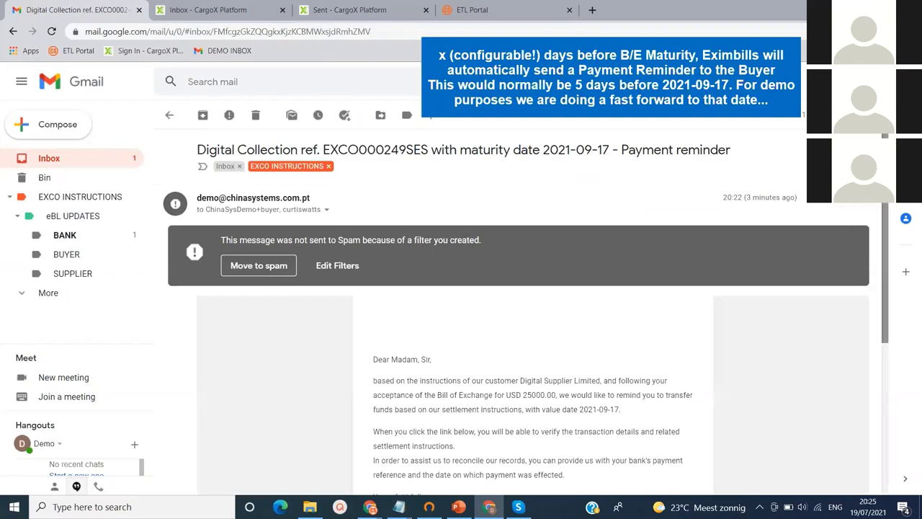
scroll(890, 270, "down", 2)
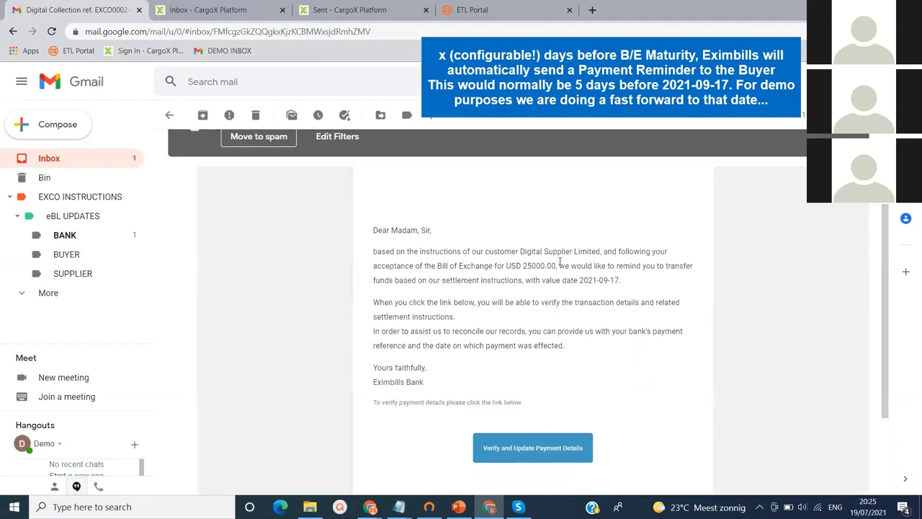
left_click_drag(560, 263, 628, 278)
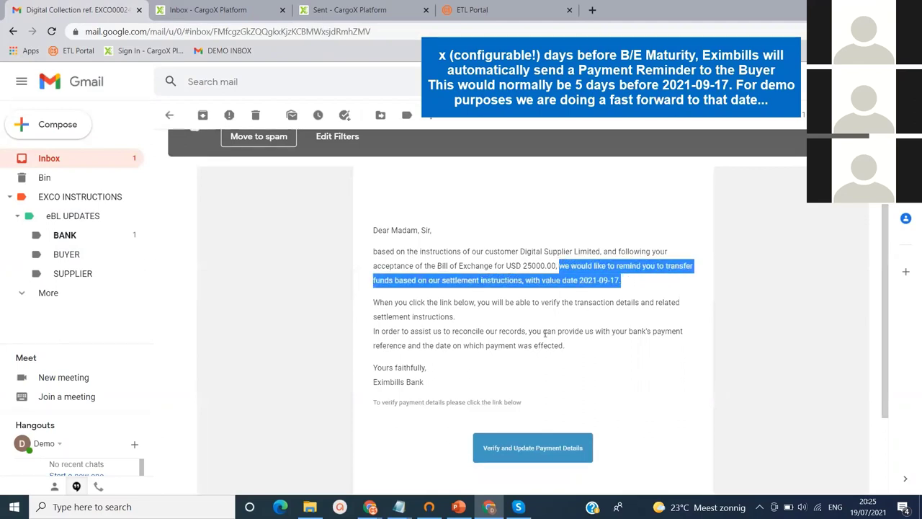
left_click(484, 317)
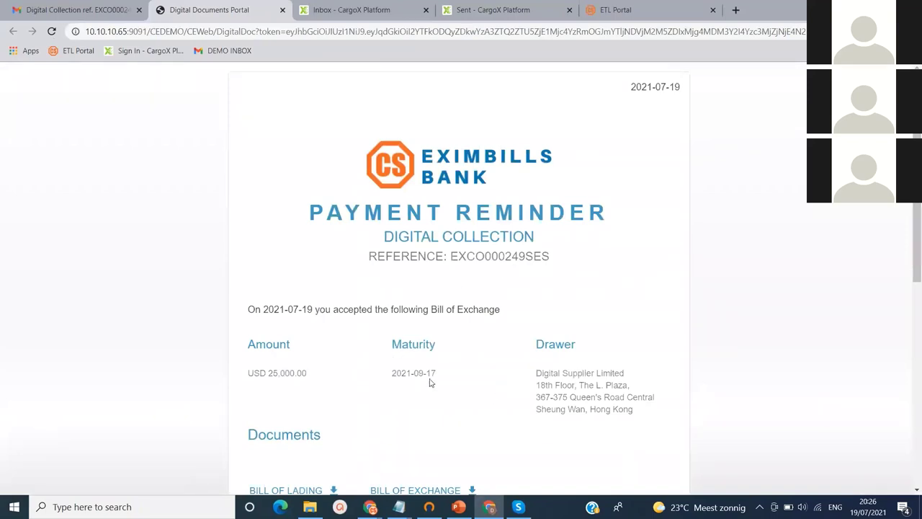
Download the BILL OF EXCHANGE PDF from the portal's Documents section
scroll(914, 288, "down", 2)
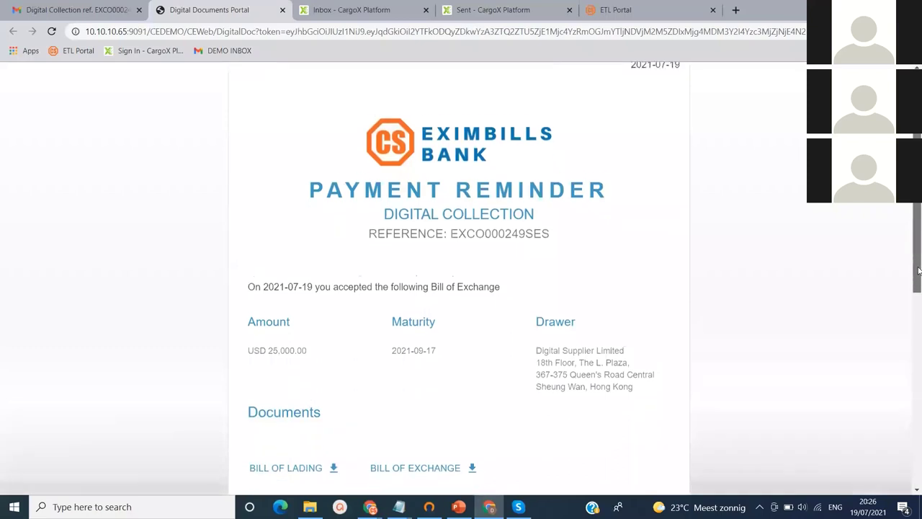
left_click_drag(917, 320, 912, 438)
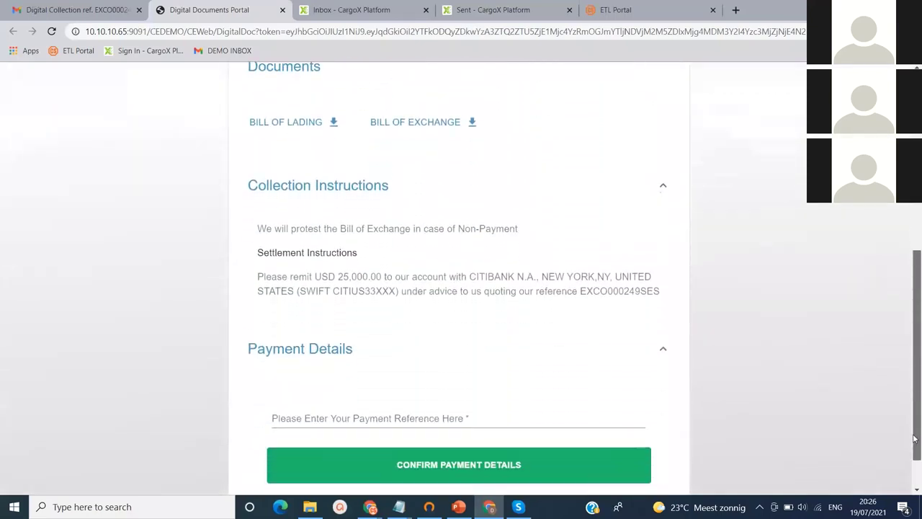
left_click(438, 129)
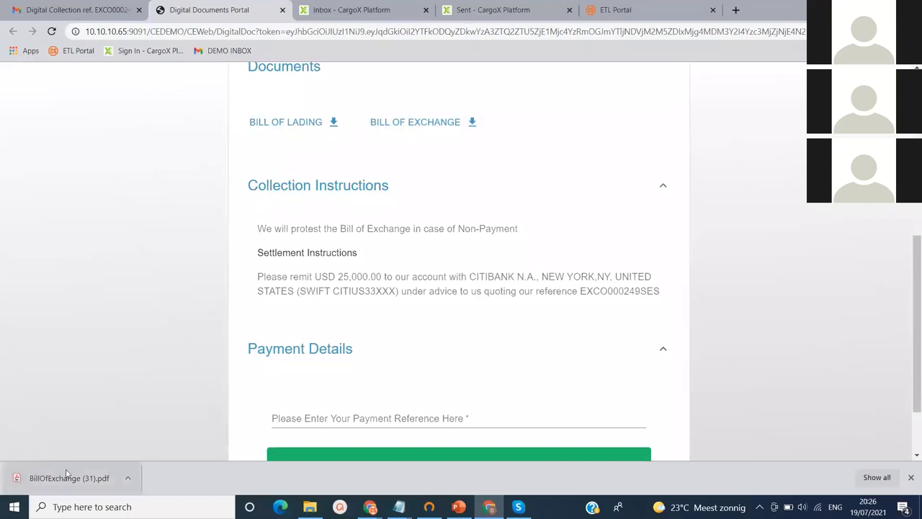
Open BillOfExchange (31).pdf, zoom to 150%, and page through to the signatures
left_click(43, 477)
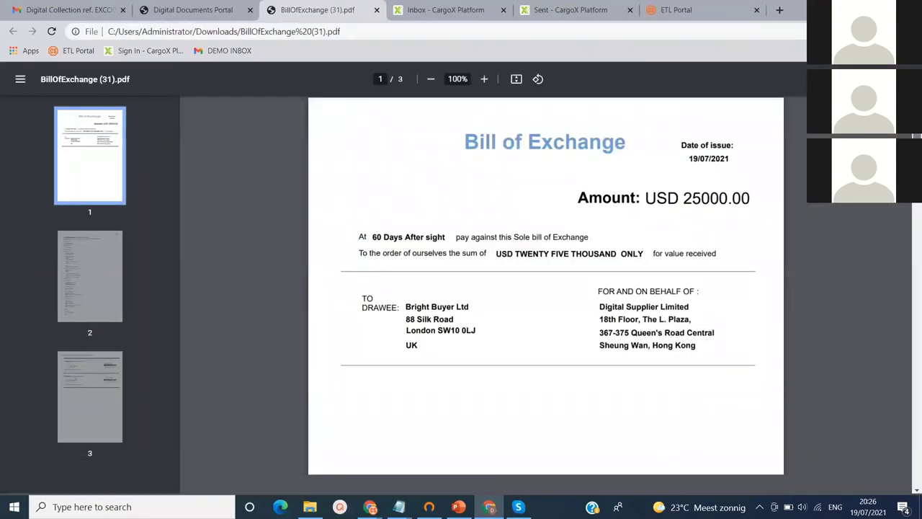
scroll(627, 118, "down", 1)
left_click(484, 78)
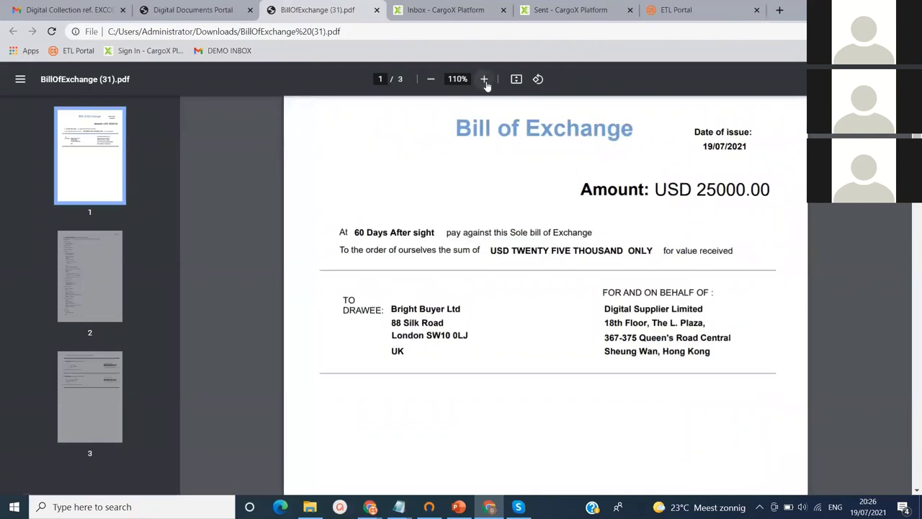
left_click(484, 78)
left_click(484, 79)
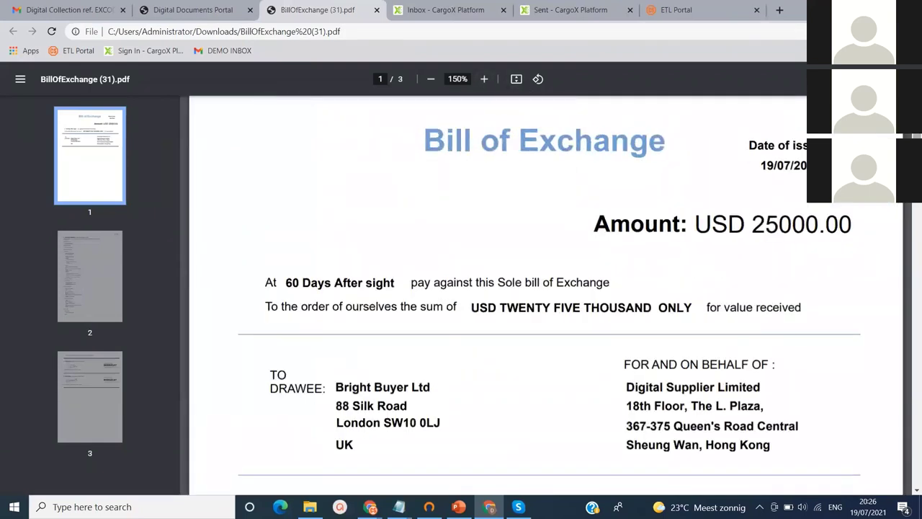
left_click(88, 309)
left_click_drag(912, 276, 913, 417)
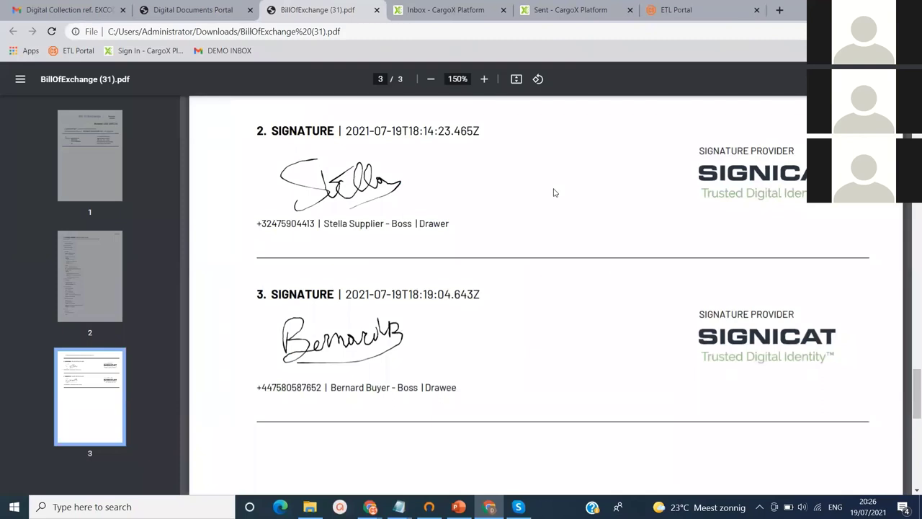
Submit payment reference PAY/8888888 in the Digital Documents Portal, then close the portal
left_click(376, 11)
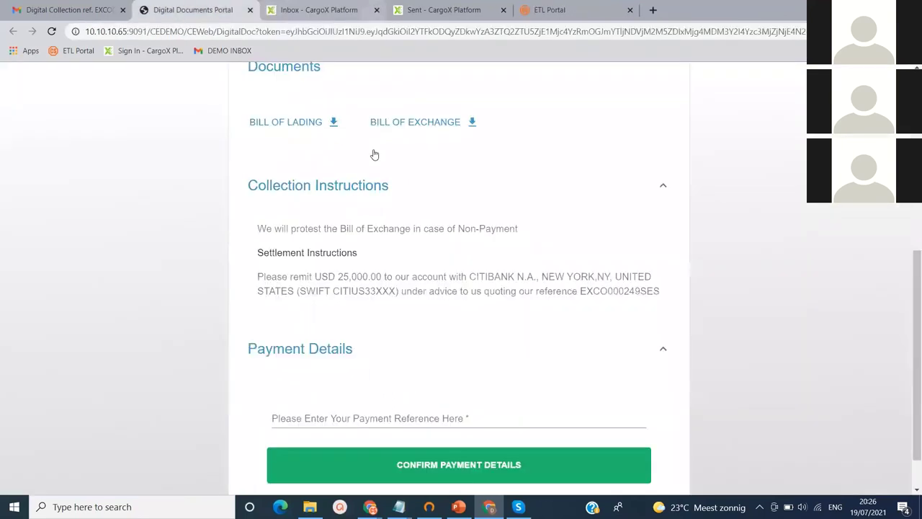
left_click(305, 414)
type("P")
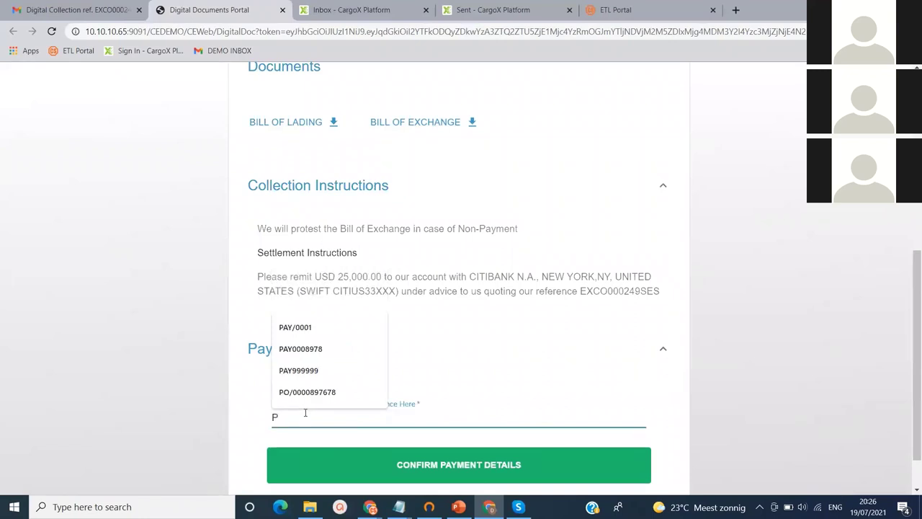
type("AY/")
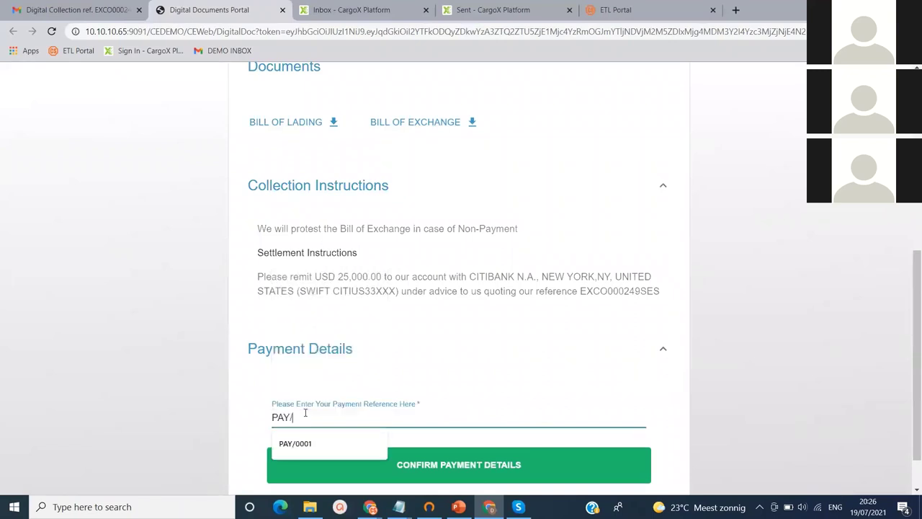
type("8888888")
left_click(432, 464)
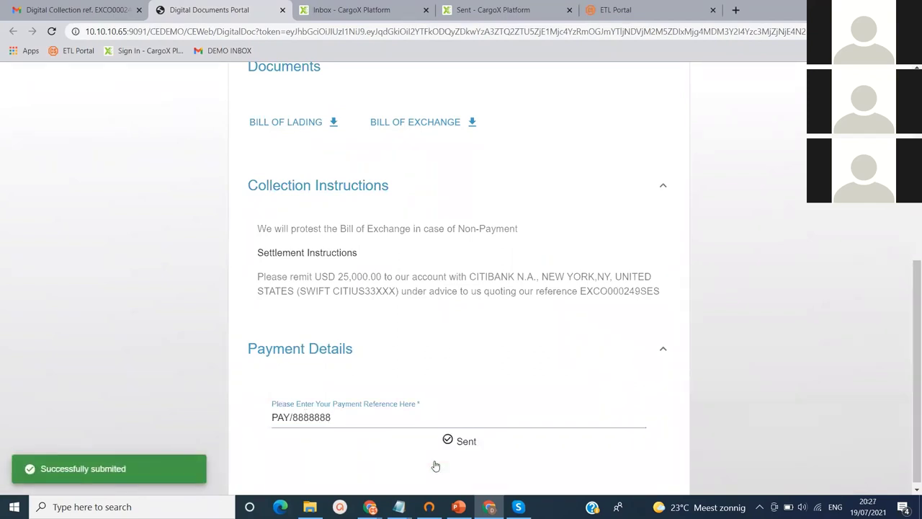
left_click(282, 10)
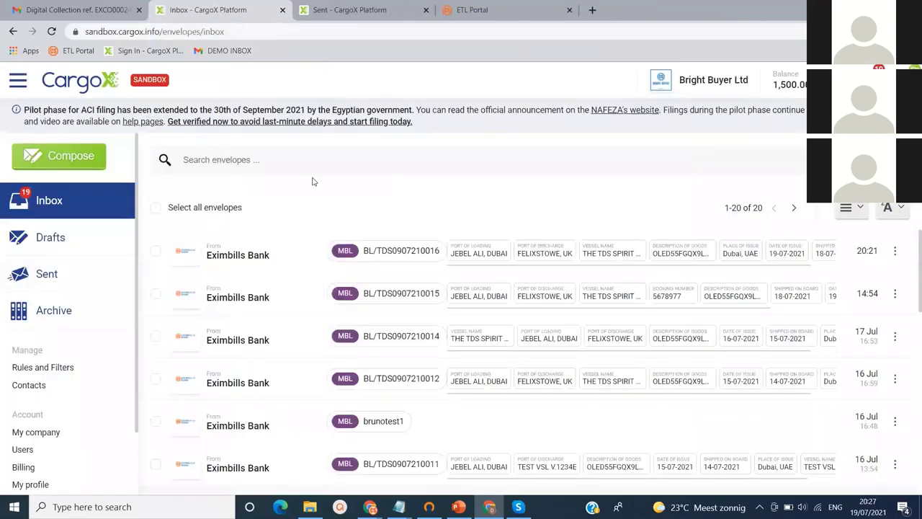
Extend the Eximbills session and filter EXCO Enquire Master for collection reference 249
mouse_move(370, 506)
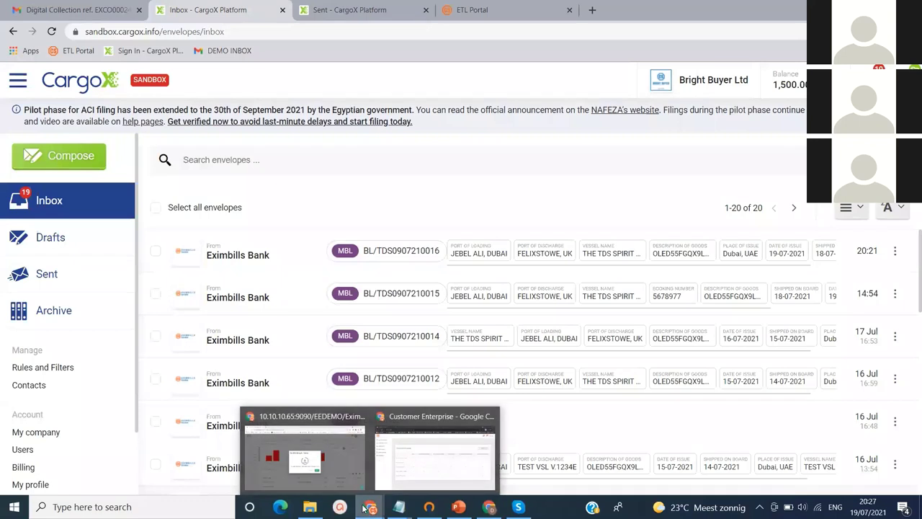
left_click(333, 461)
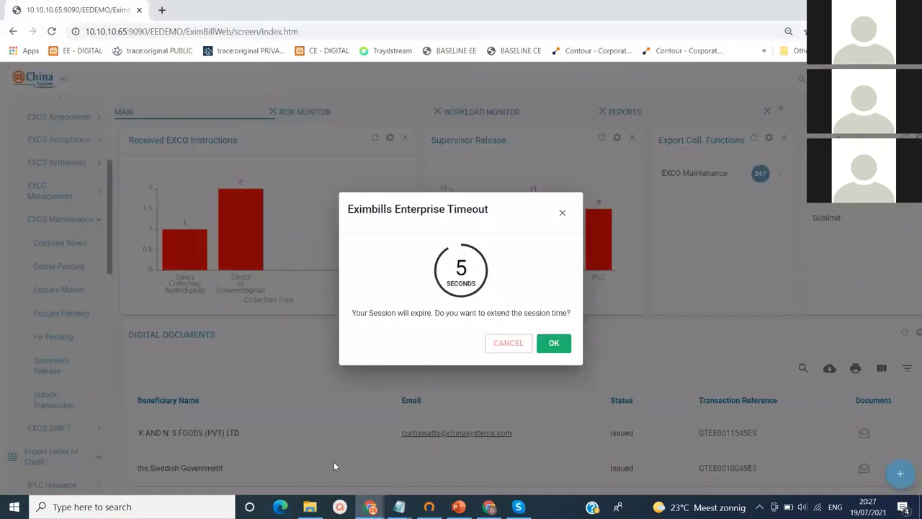
left_click(551, 344)
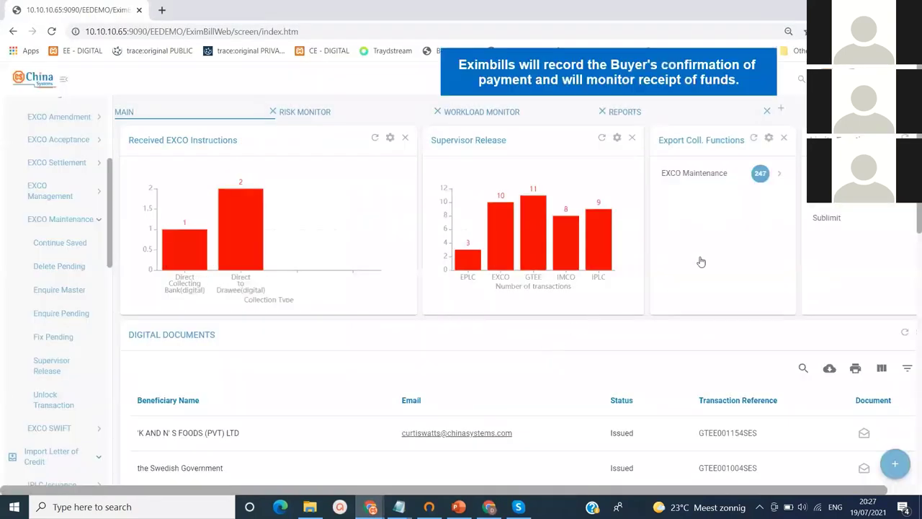
left_click(720, 176)
left_click(708, 198)
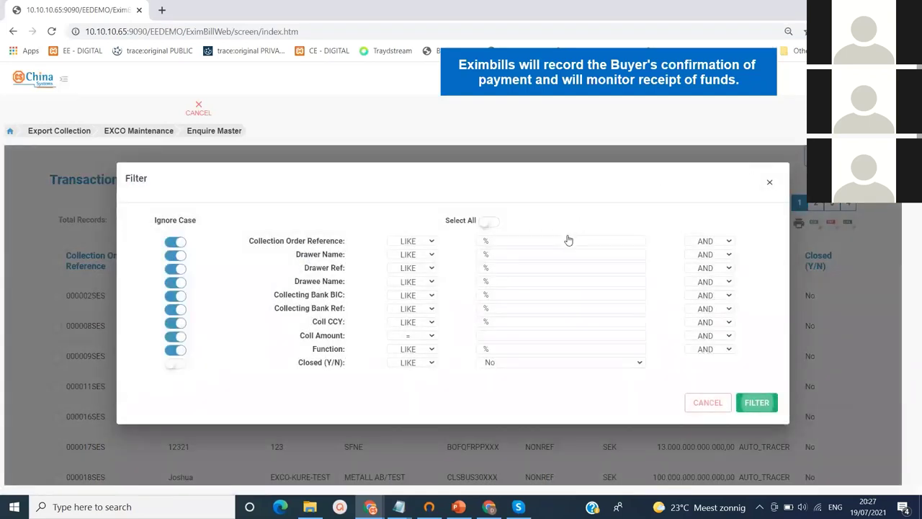
left_click(567, 238)
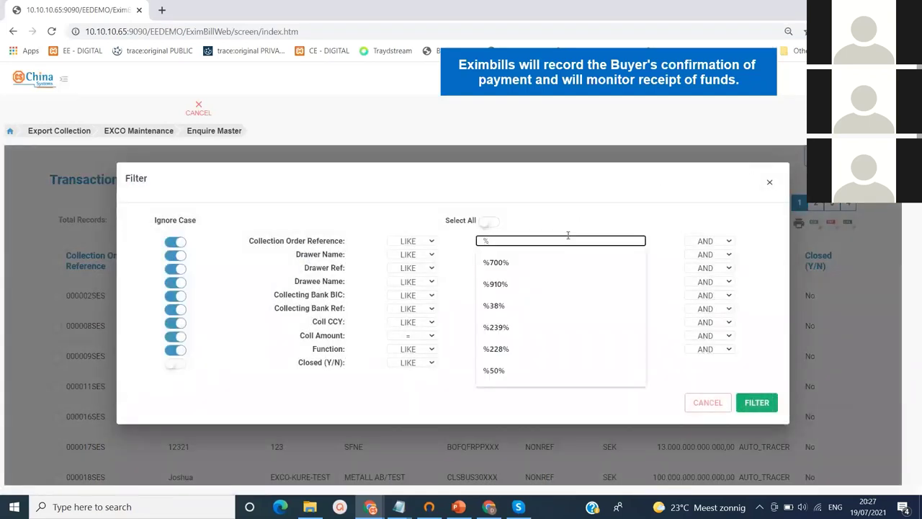
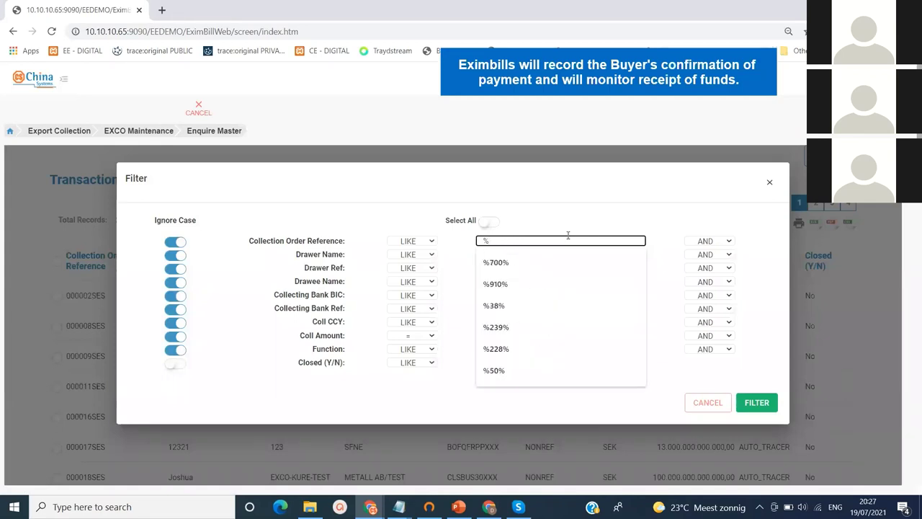
type("249")
left_click(757, 401)
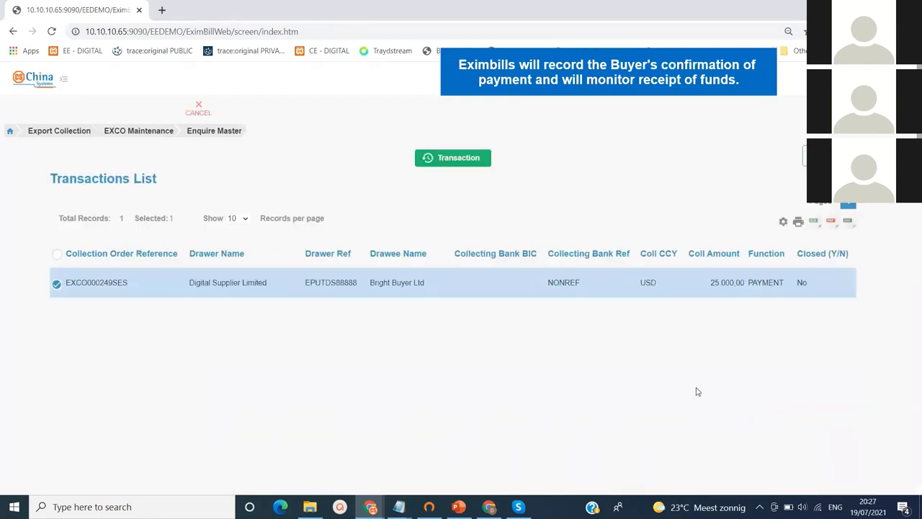
Review EXCO000249SES's Buyer Payment Confirmation event, then leave the enquiry
left_click(465, 158)
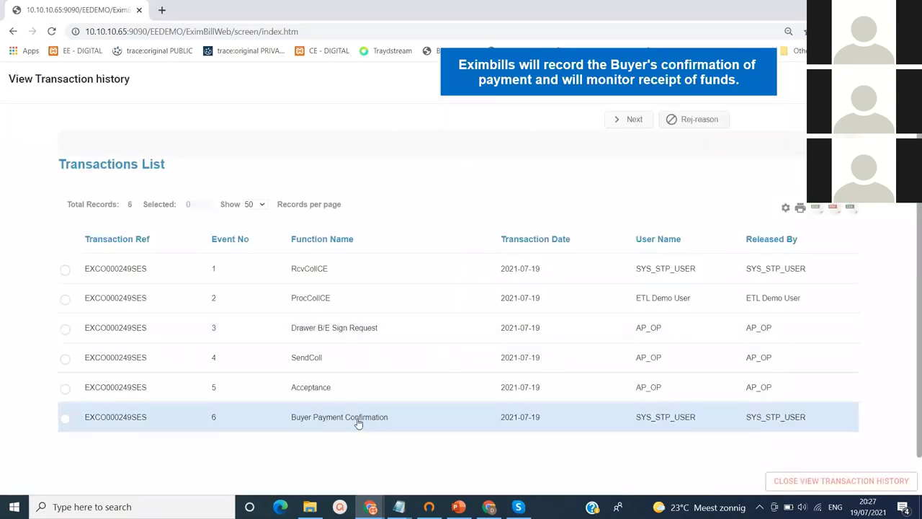
left_click(65, 421)
left_click(749, 122)
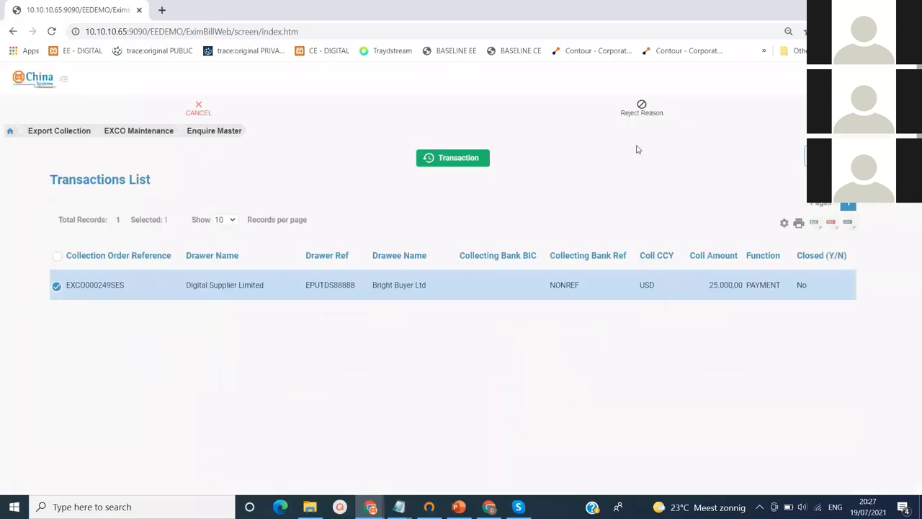
left_click(202, 108)
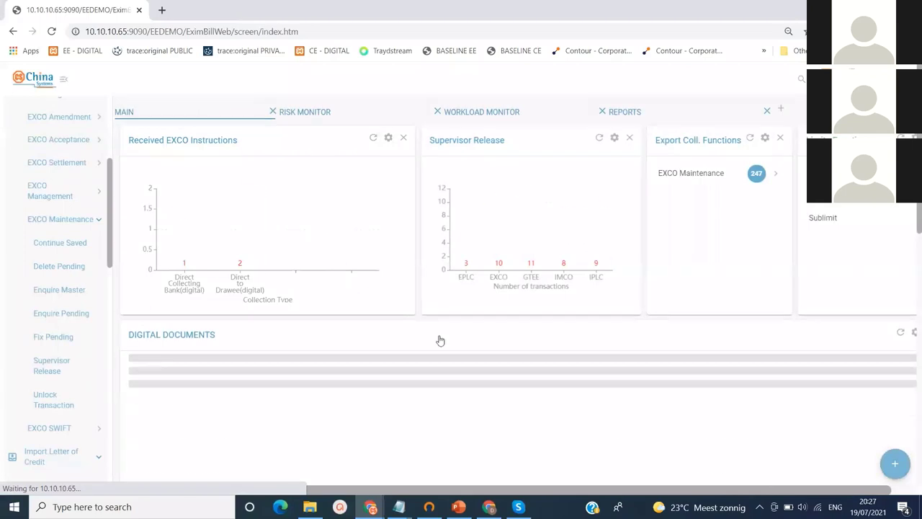
Edit the MT910 message: collection reference ending 9, payment reference 888, narrative ending DEMO
left_click(489, 506)
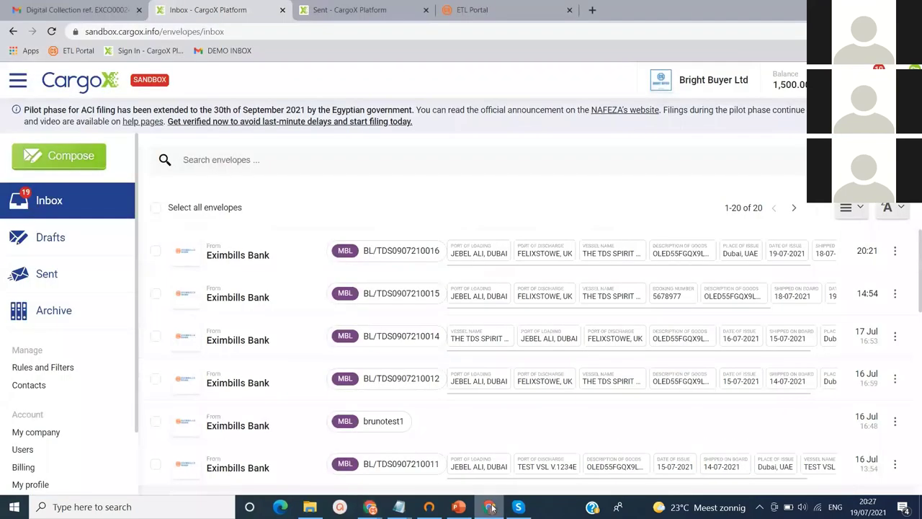
left_click(489, 13)
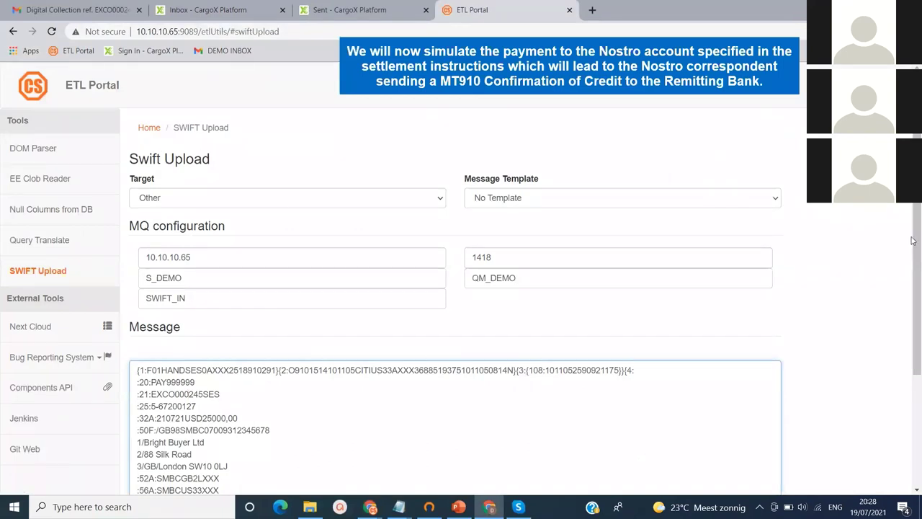
scroll(919, 239, "down", 1)
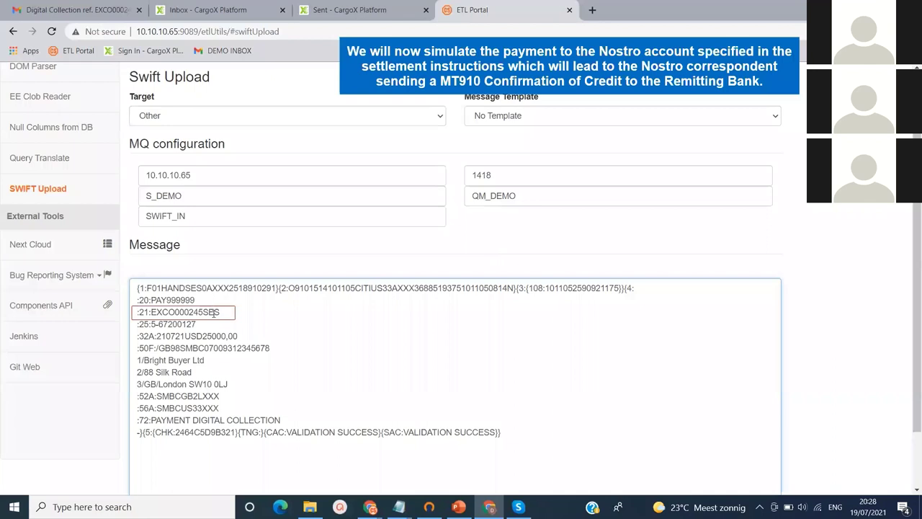
key("BackSpace")
type("9")
key("BackSpace")
key("BackSpace")
key("BackSpace")
type("888")
left_click(288, 422)
key("BackSpace")
key("BackSpace")
key("BackSpace")
type("DEMO")
Send the SWIFT payment message and dismiss the 'Message Sent successfully' alert
scroll(332, 409, "down", 2)
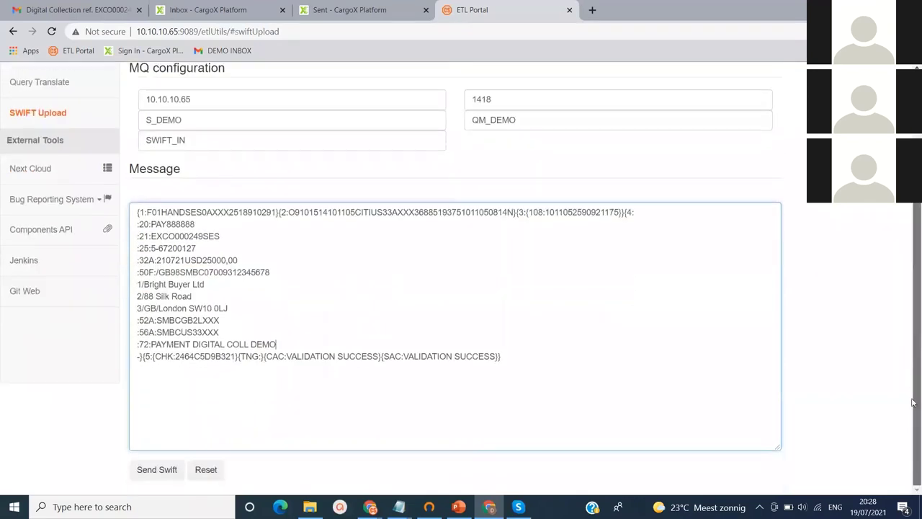
left_click(160, 471)
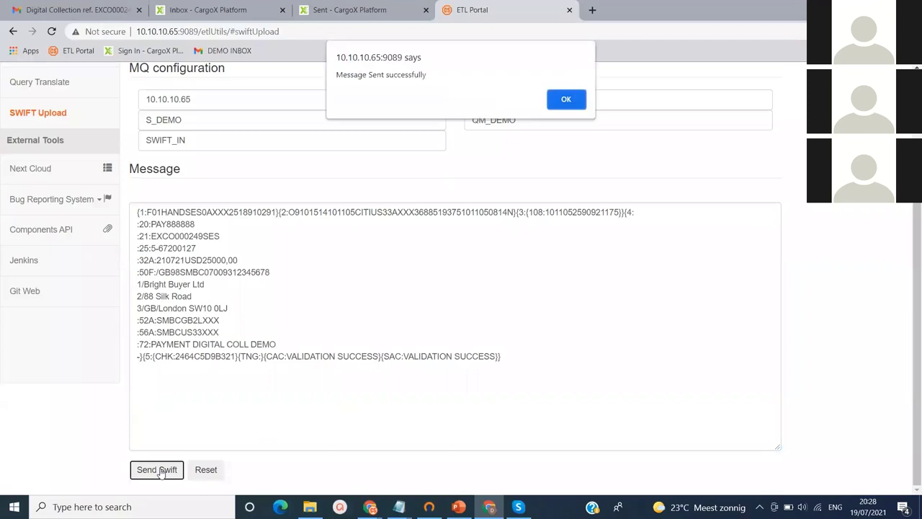
left_click(565, 100)
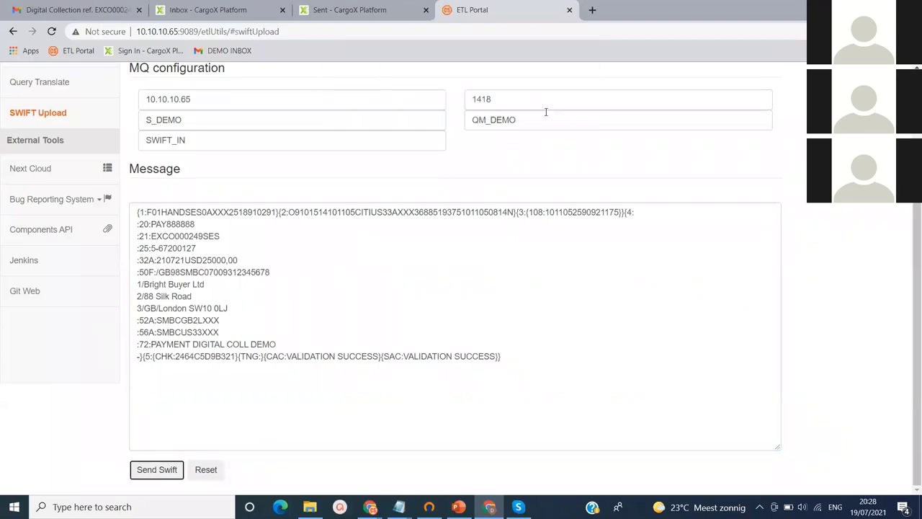
left_click(370, 506)
Filter Enquire Master for closed collection 249 and select its Payment Received event
left_click(326, 470)
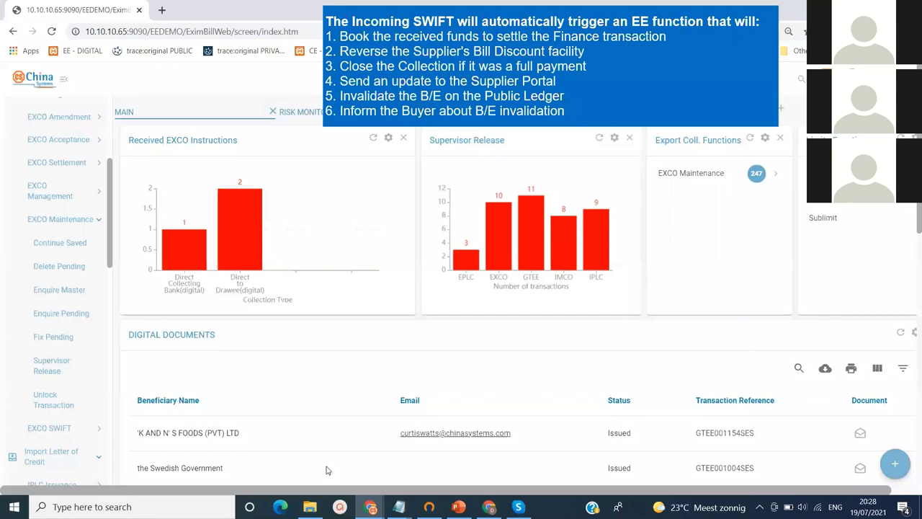
left_click(693, 179)
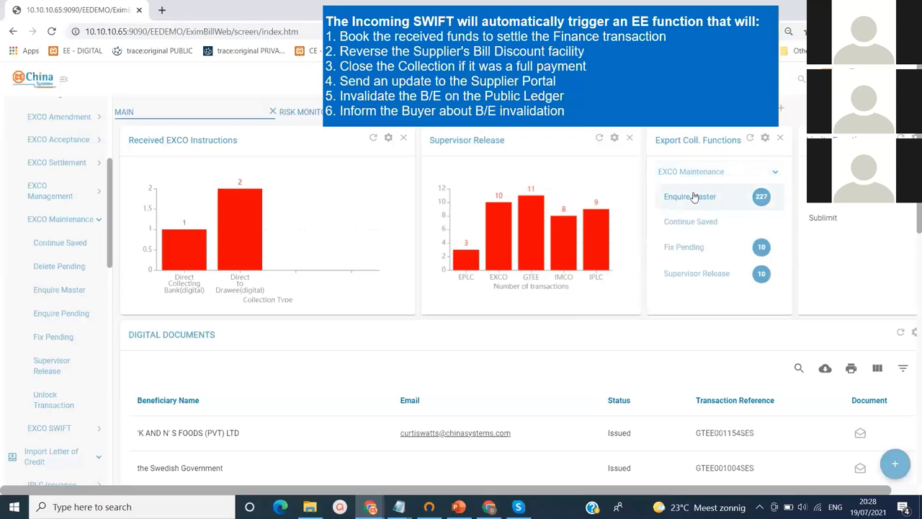
left_click(693, 197)
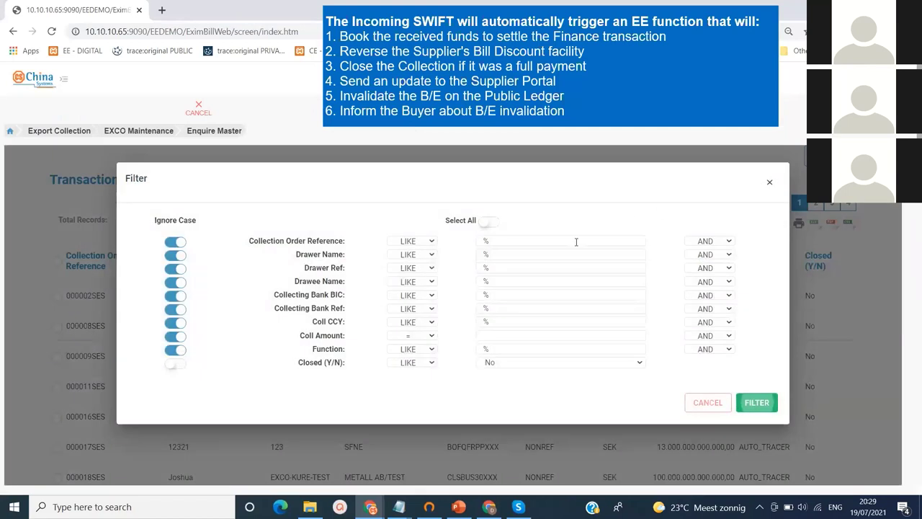
left_click(576, 242)
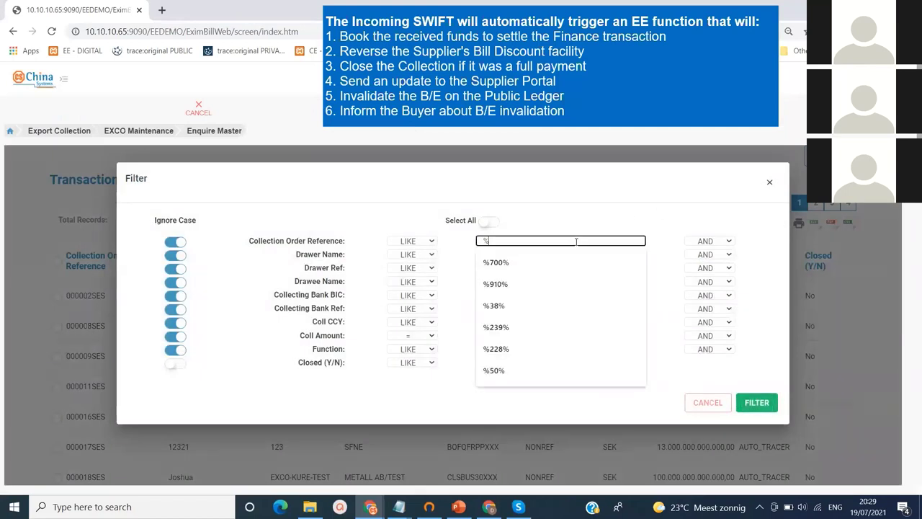
type("249")
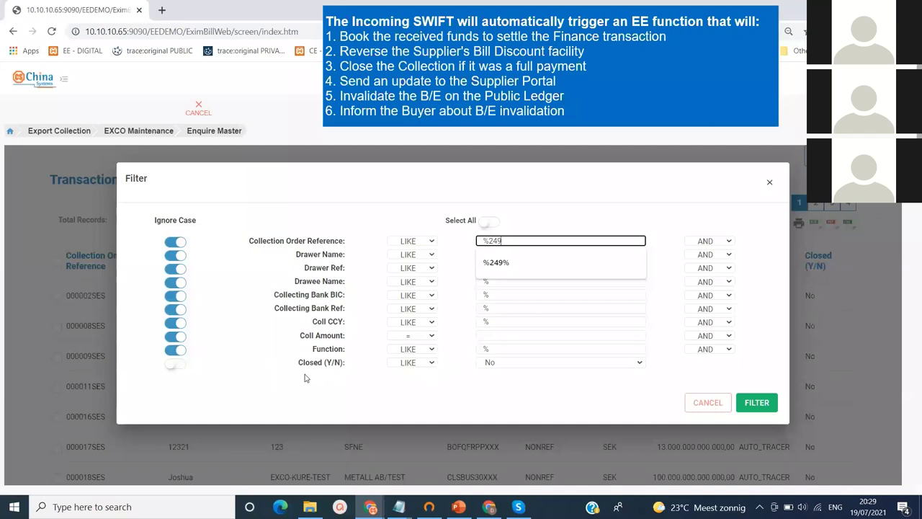
left_click(576, 363)
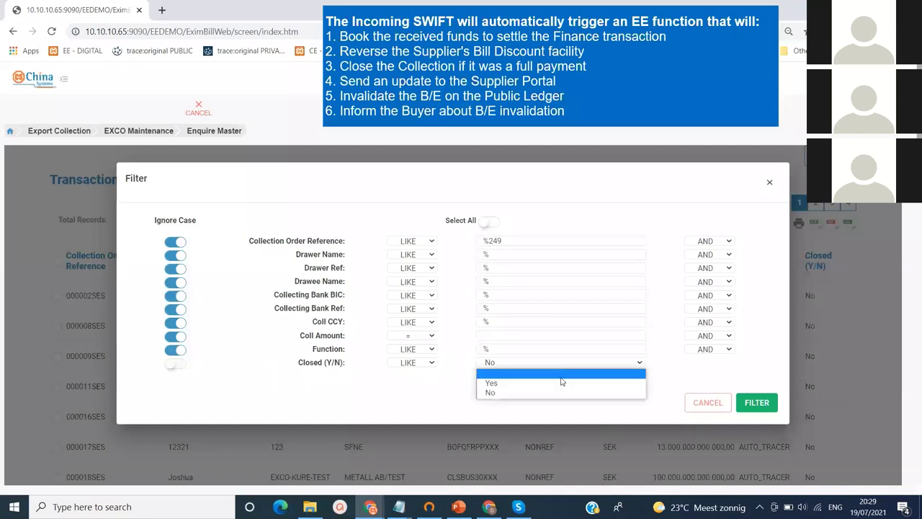
left_click(555, 383)
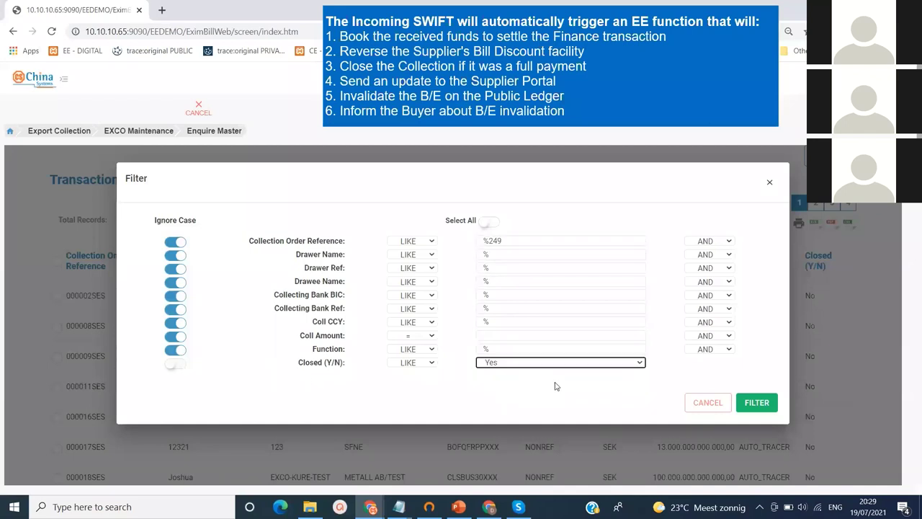
left_click(756, 401)
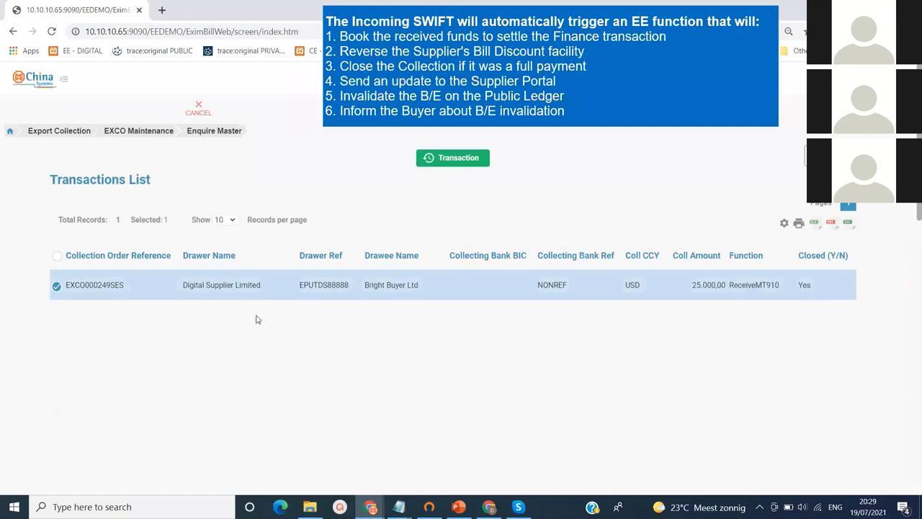
left_click(455, 163)
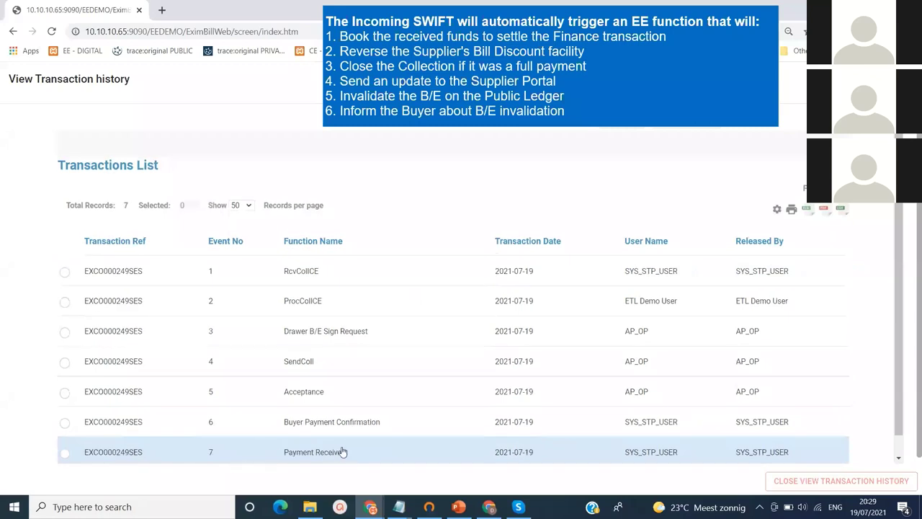
left_click(64, 453)
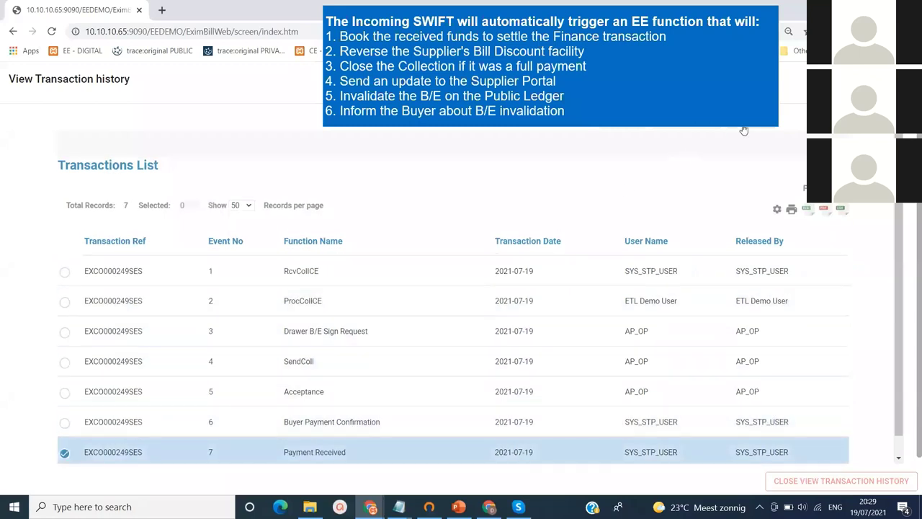
Open the Payment Received event details and review the Payment Parties section
left_click(749, 128)
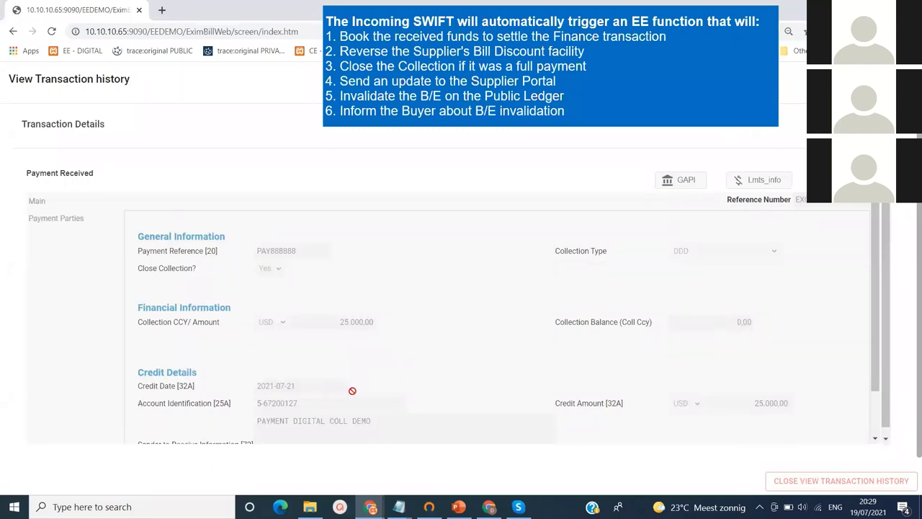
scroll(870, 318, "down", 1)
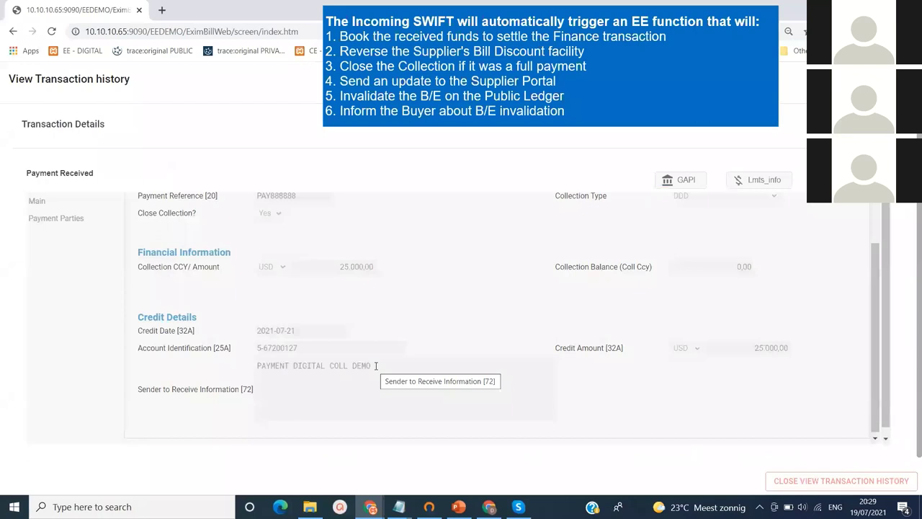
left_click(79, 221)
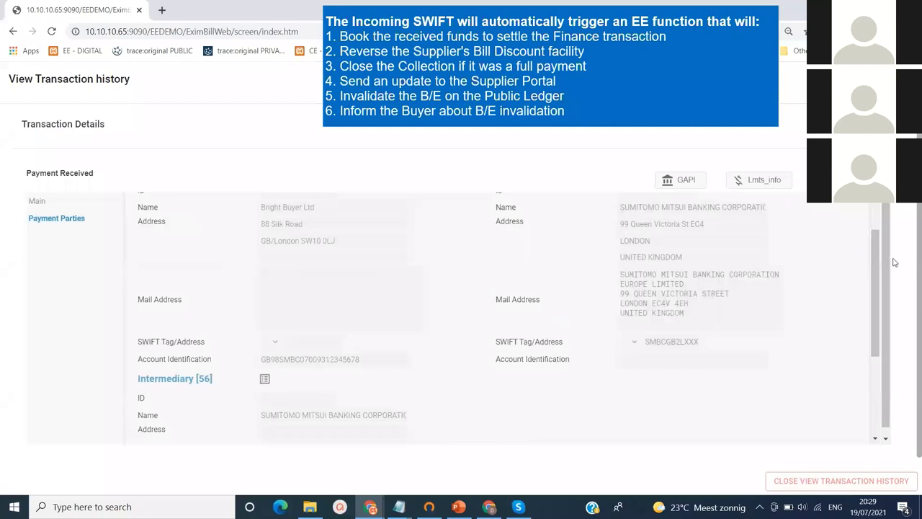
left_click_drag(877, 272, 877, 245)
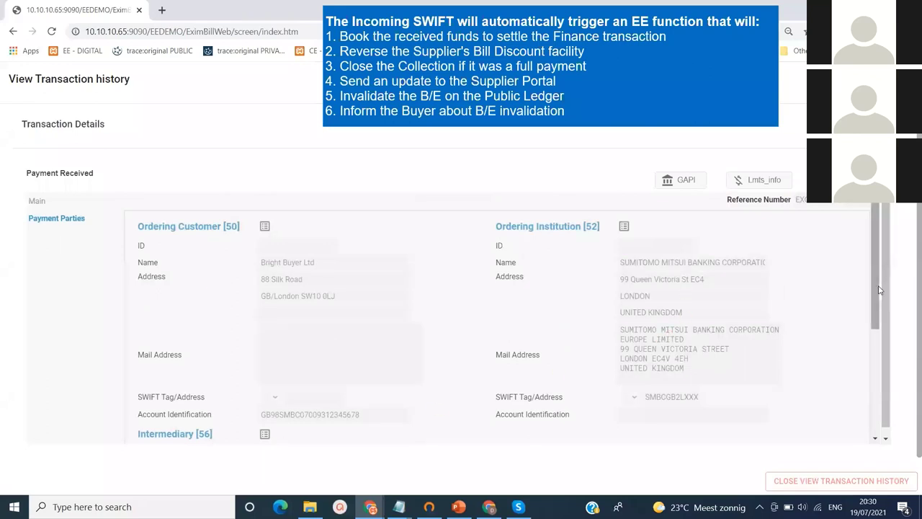
left_click_drag(878, 291, 883, 244)
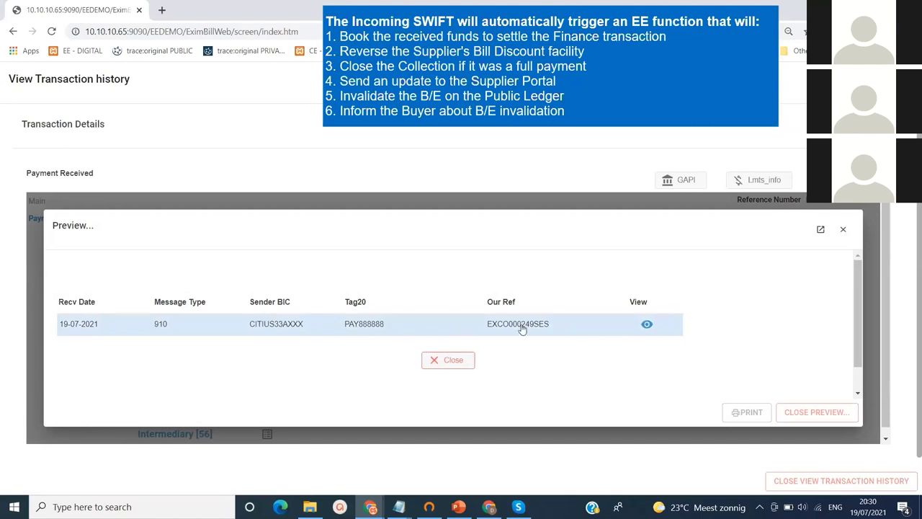
Inspect the incoming MT910 for USD 25000,00, then close the views back to the dashboard
left_click(646, 325)
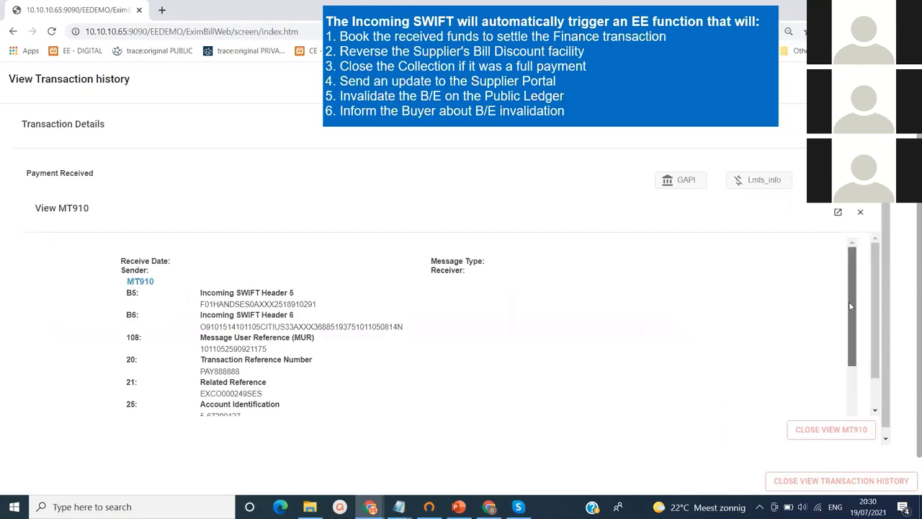
left_click_drag(848, 301, 849, 310)
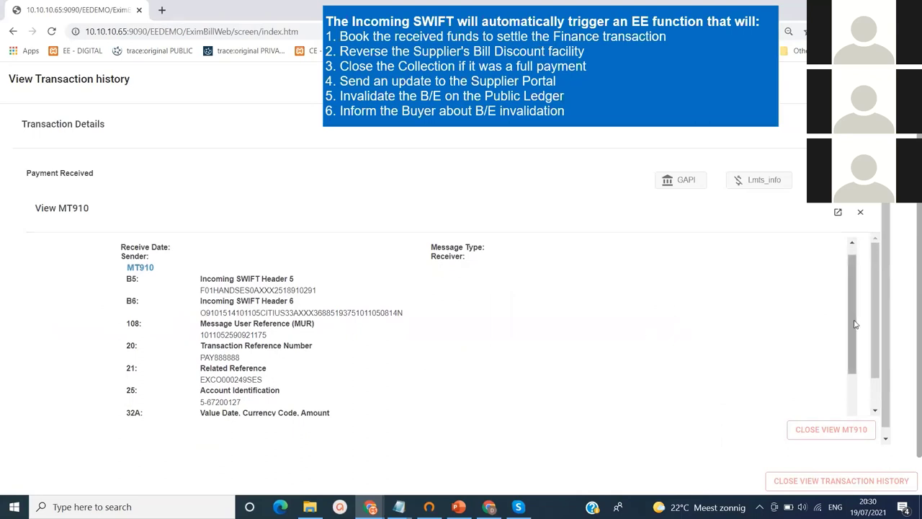
left_click_drag(855, 325, 856, 407)
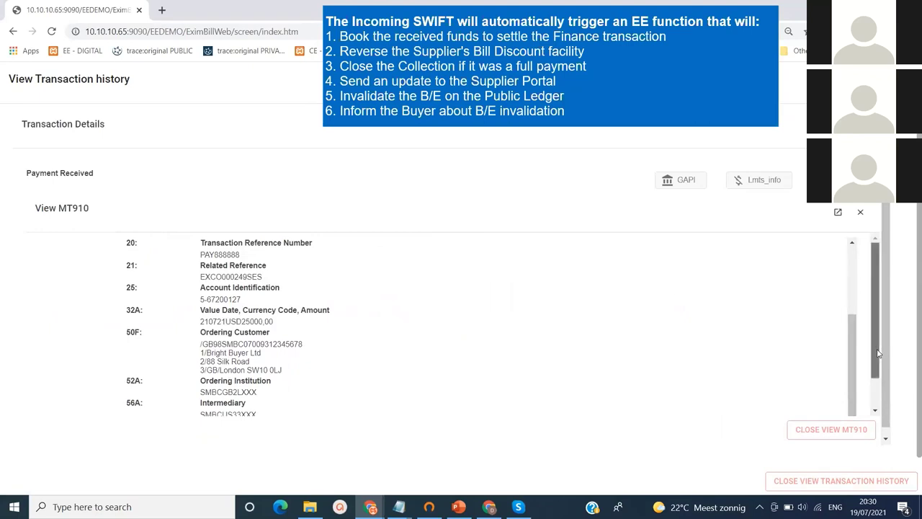
left_click_drag(878, 353, 876, 307)
key("Escape")
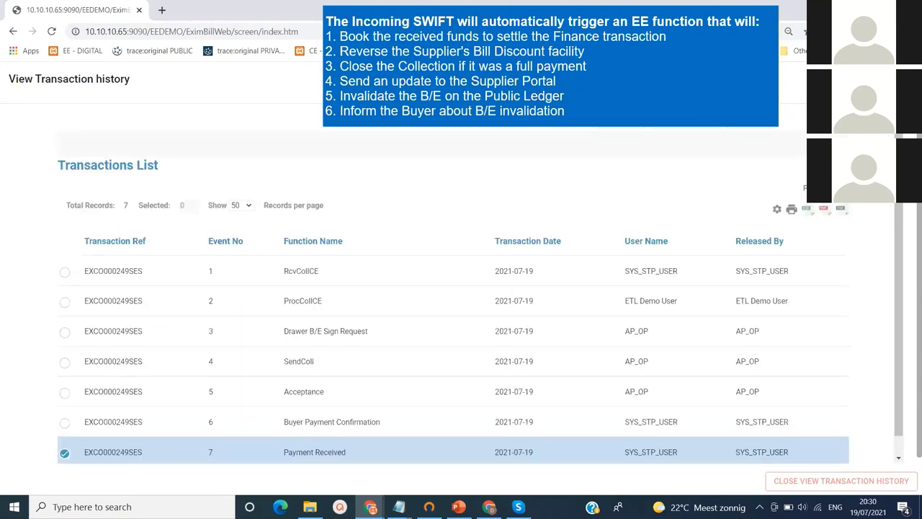
key("Escape")
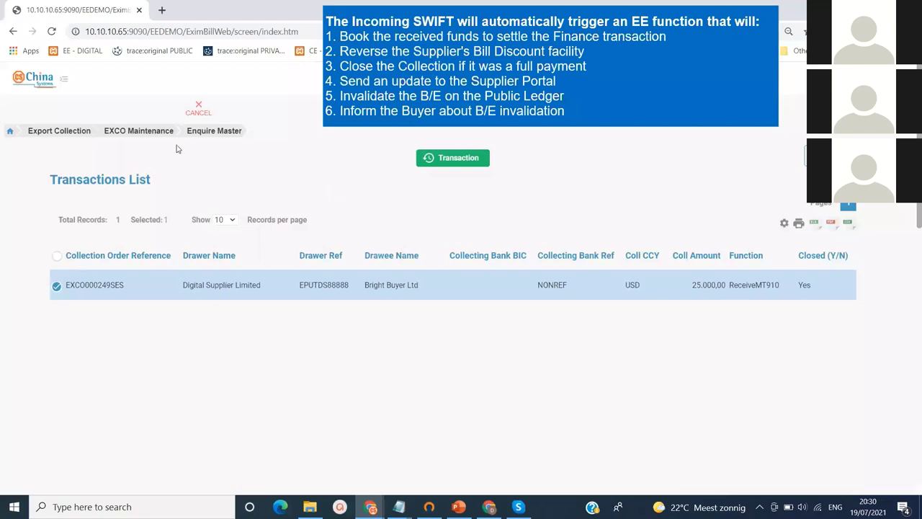
left_click(200, 114)
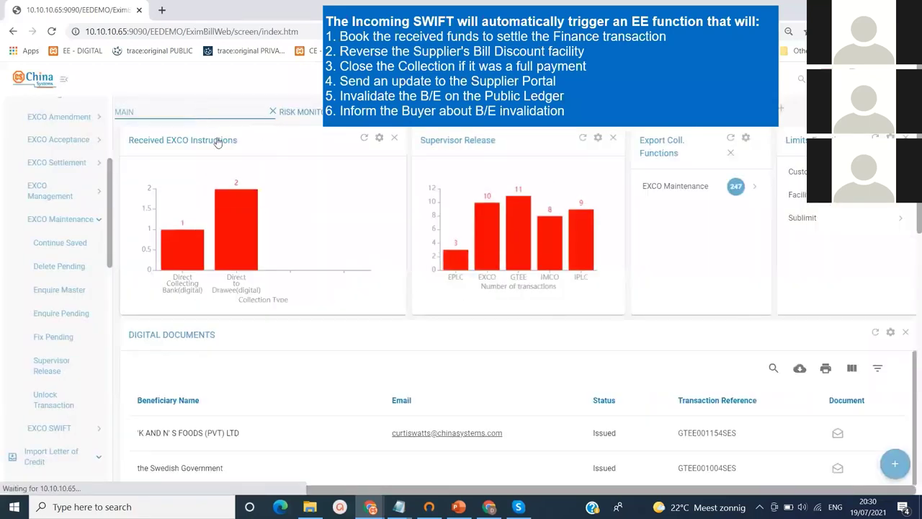
Filter the Customer Enterprise export collection enquiry for collection reference 249
mouse_move(371, 508)
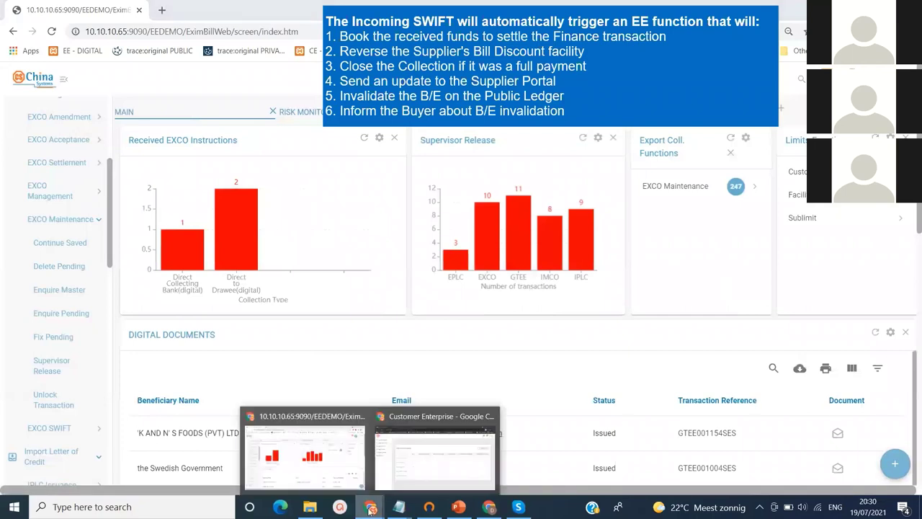
left_click(442, 459)
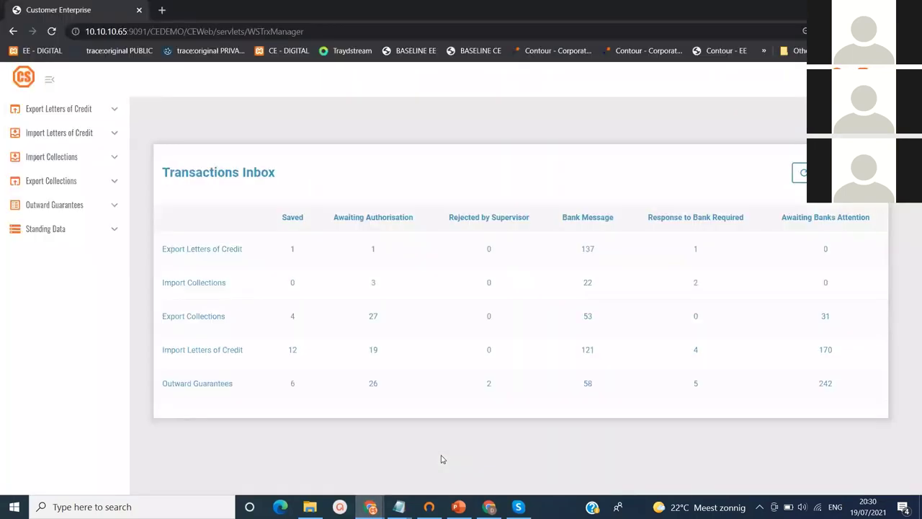
left_click(54, 186)
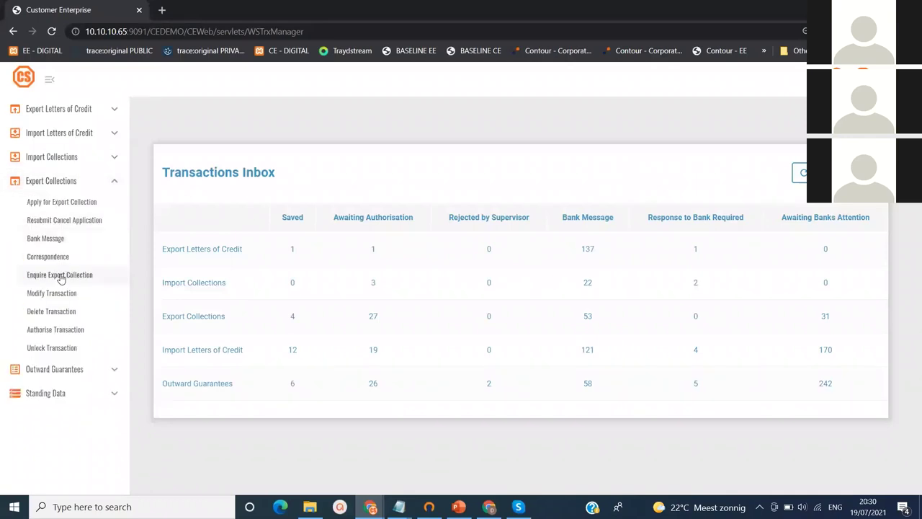
left_click(61, 278)
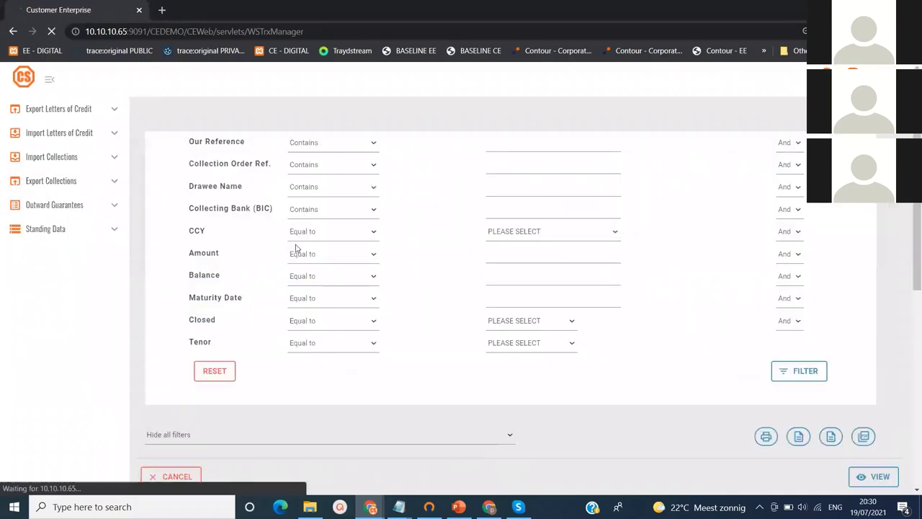
left_click(509, 141)
left_click(458, 156)
left_click(465, 163)
type("2")
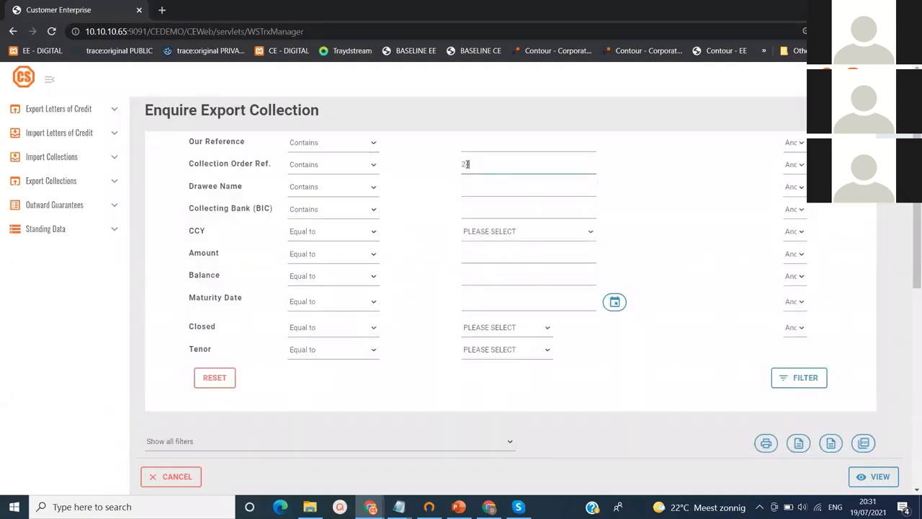
type("49")
left_click(799, 377)
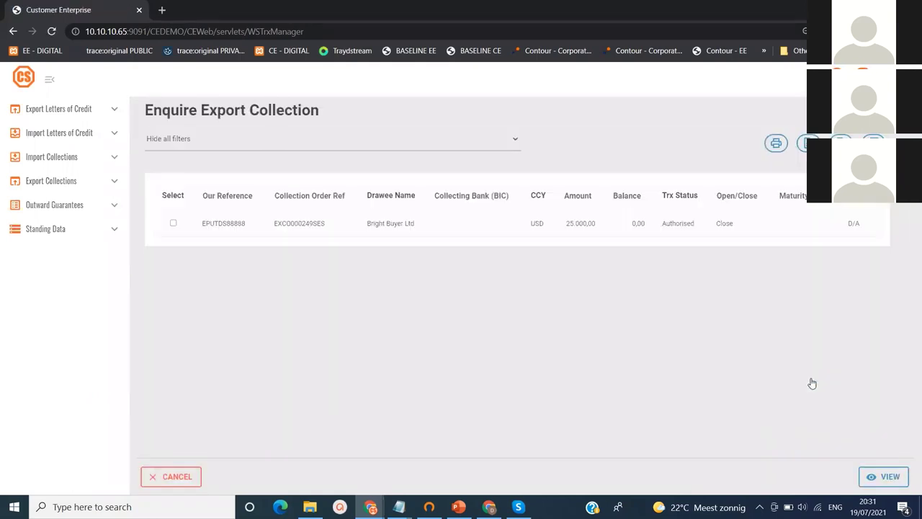
View EXCO000249SES's Payment Received event, then return to the Transactions Inbox
left_click(173, 225)
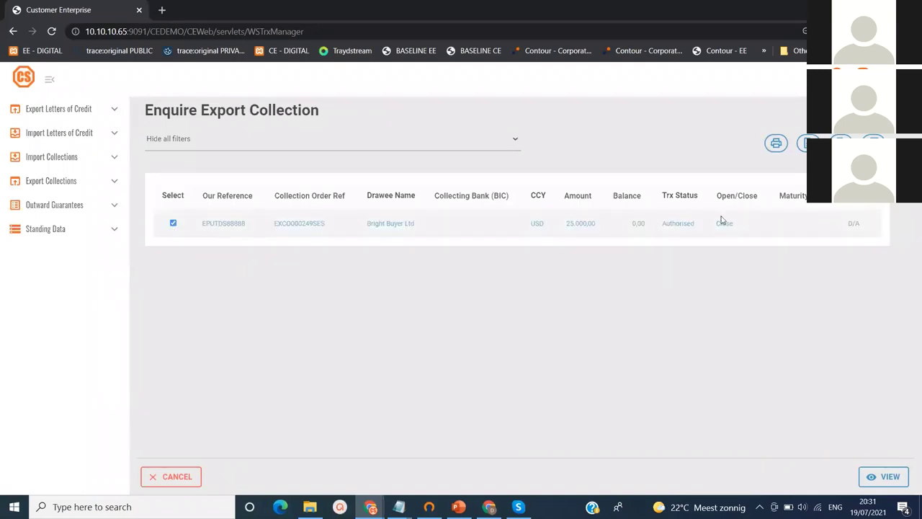
left_click(886, 474)
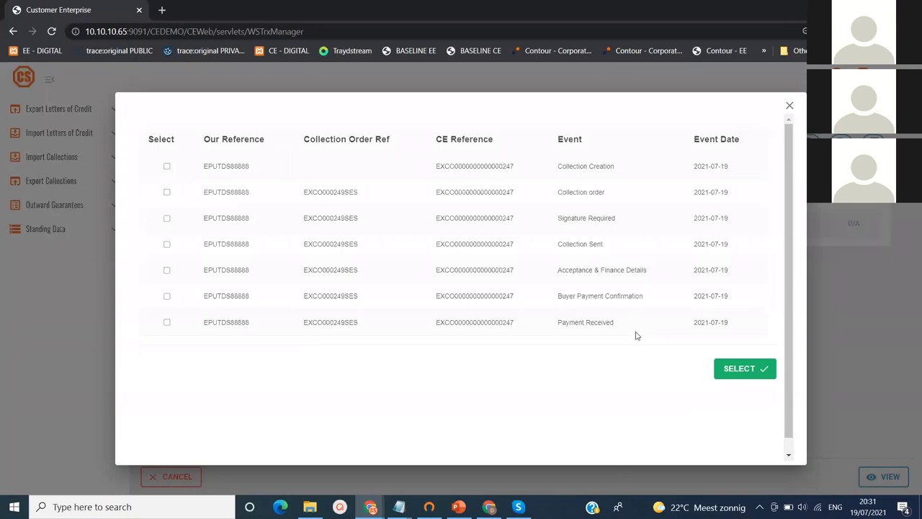
left_click(167, 322)
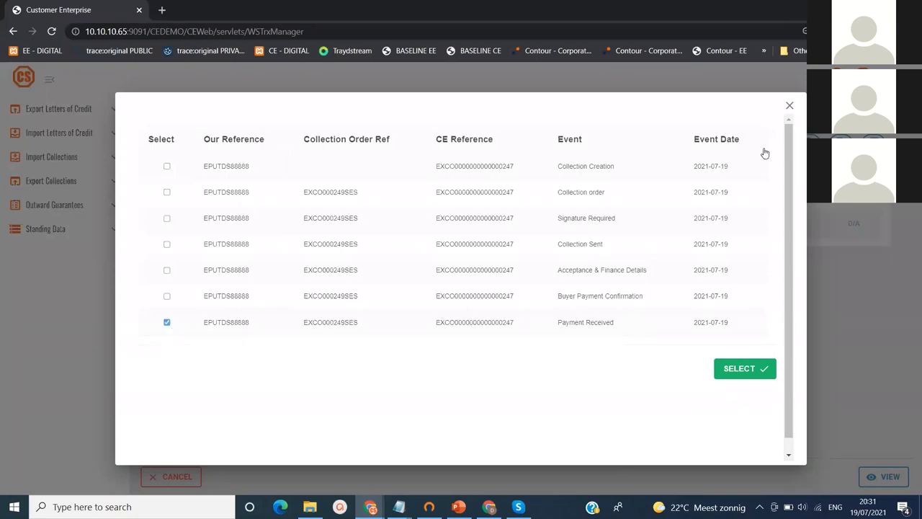
left_click(789, 108)
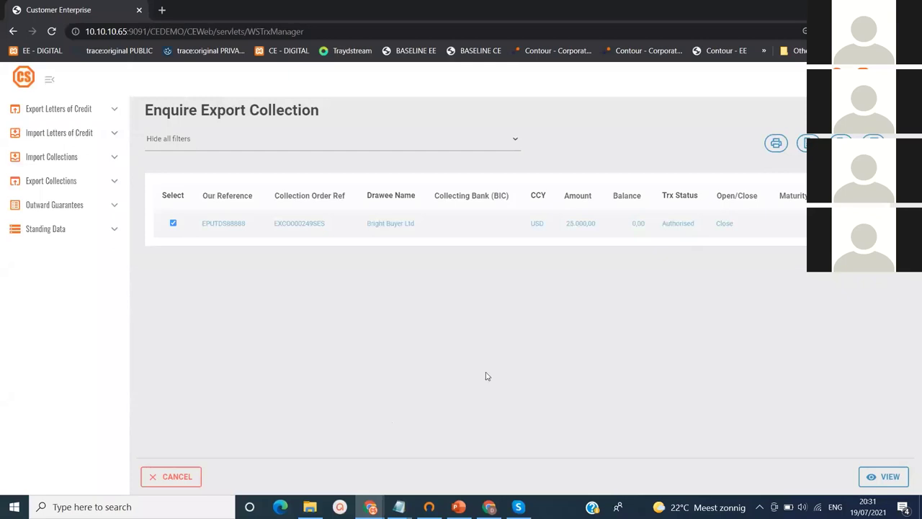
left_click(193, 481)
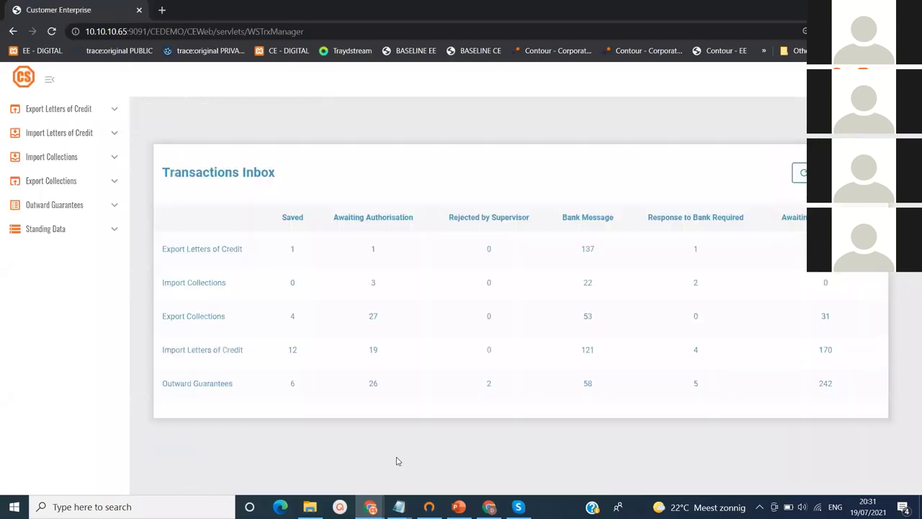
Open the unread 'Bill of Exchange Invalidated' email in the Gmail inbox
left_click(490, 507)
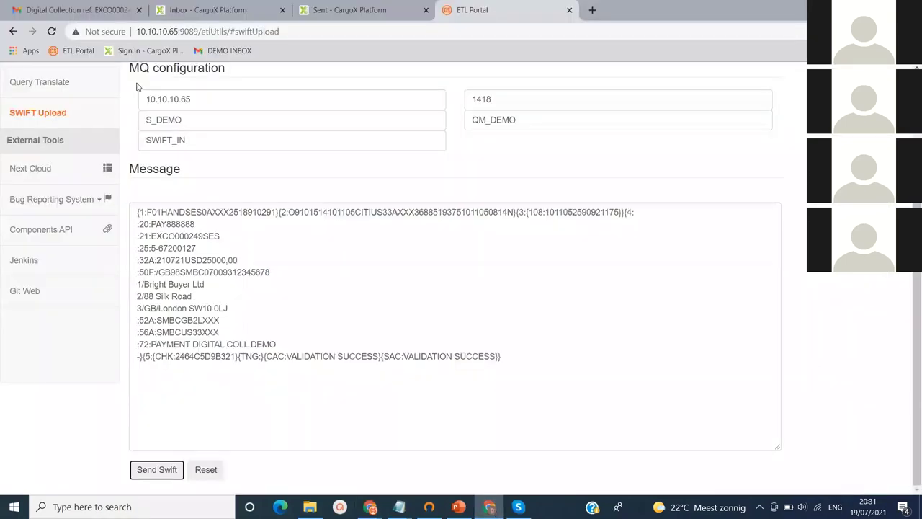
left_click(81, 16)
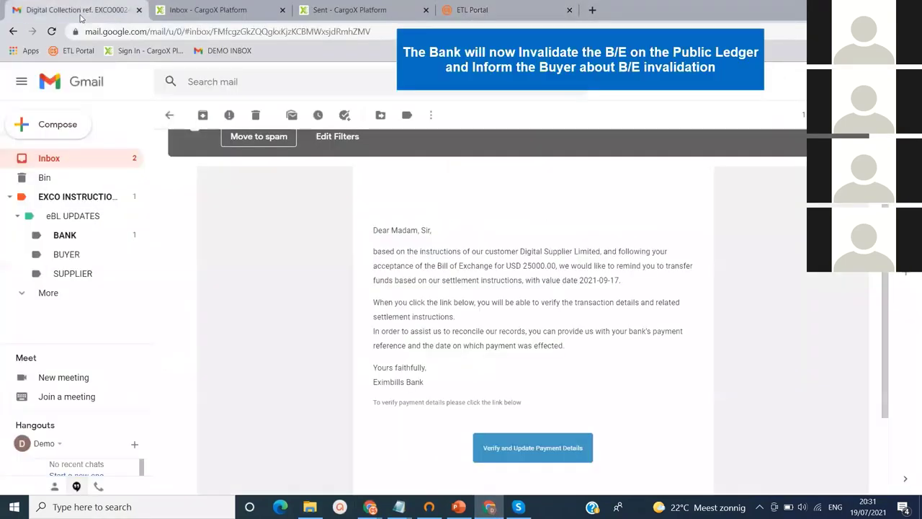
left_click(49, 159)
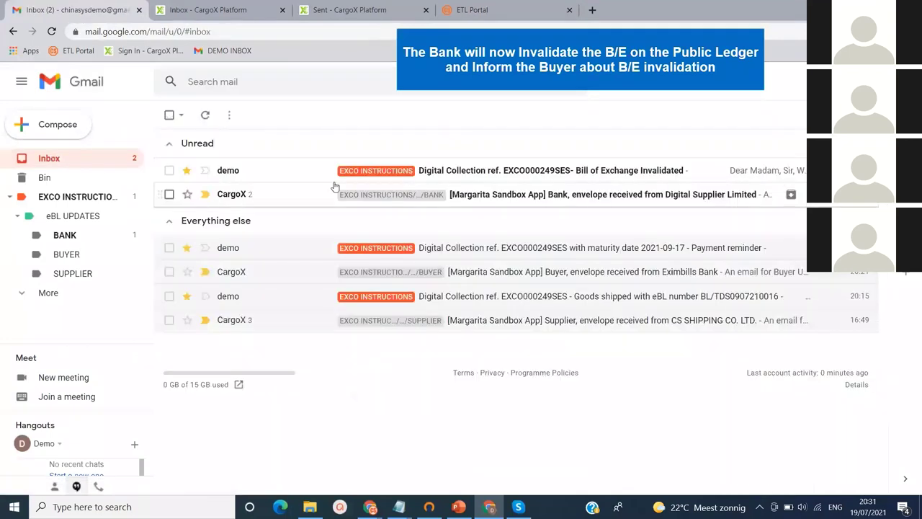
left_click(568, 175)
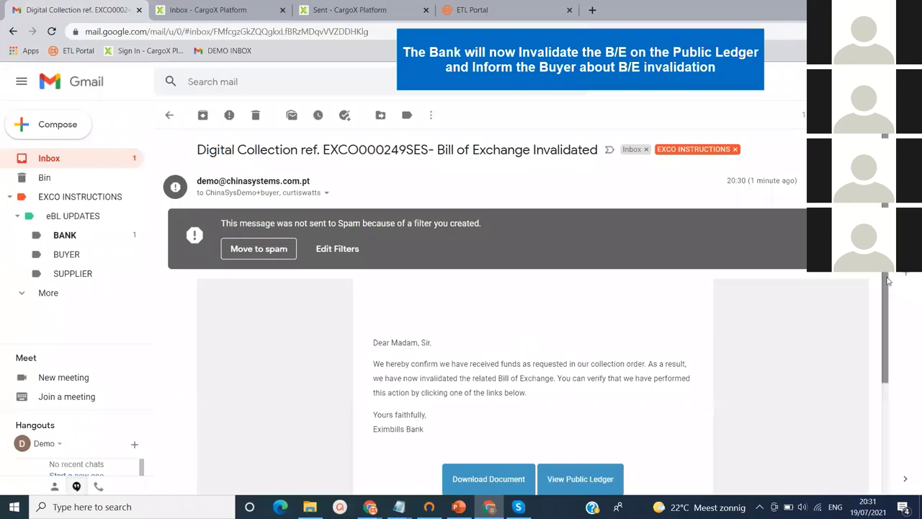
Highlight the email's sentences on funds received and the bill being invalidated
scroll(887, 281, "down", 1)
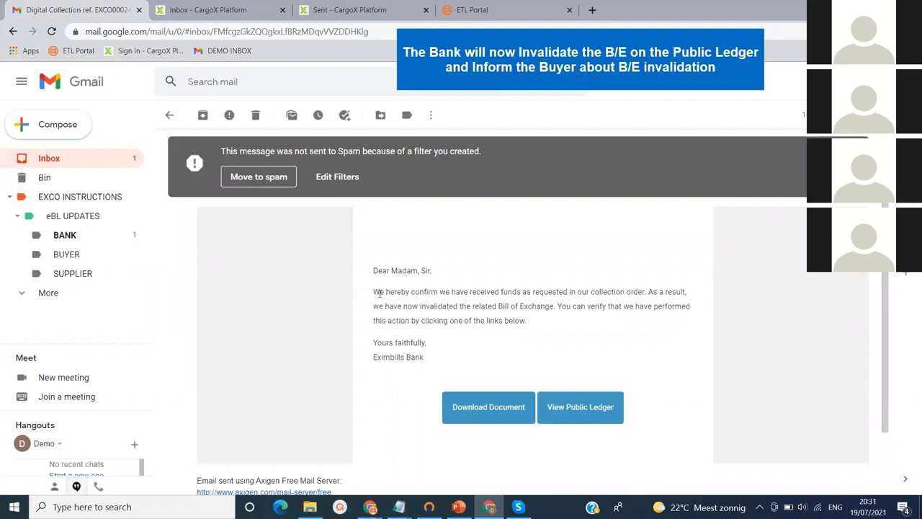
left_click_drag(375, 290, 648, 284)
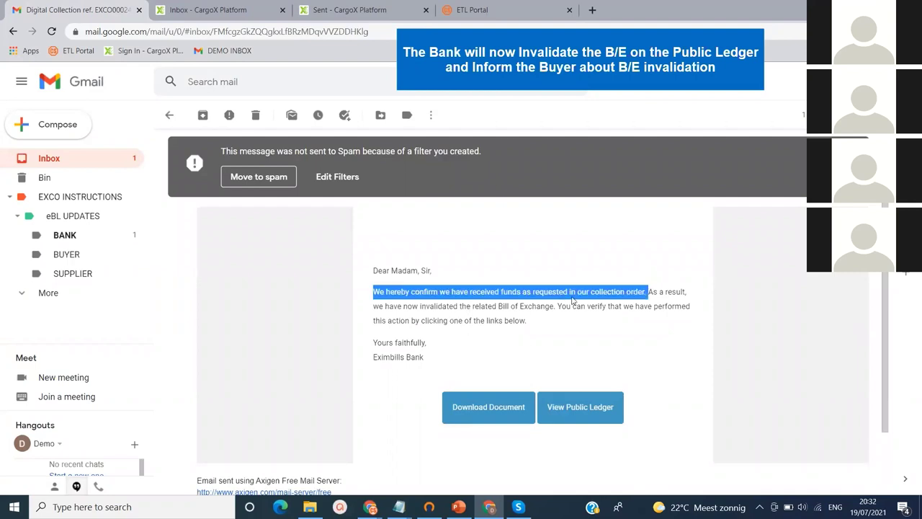
left_click(656, 289)
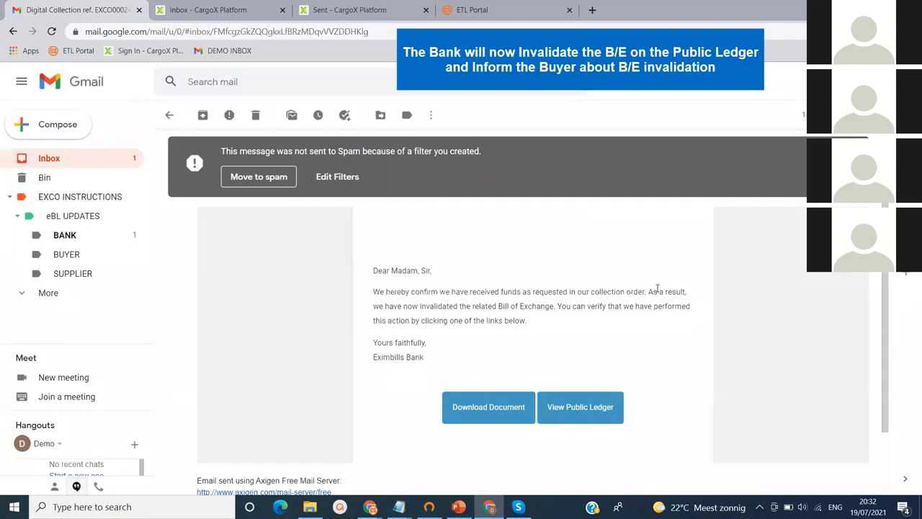
left_click_drag(648, 292, 621, 331)
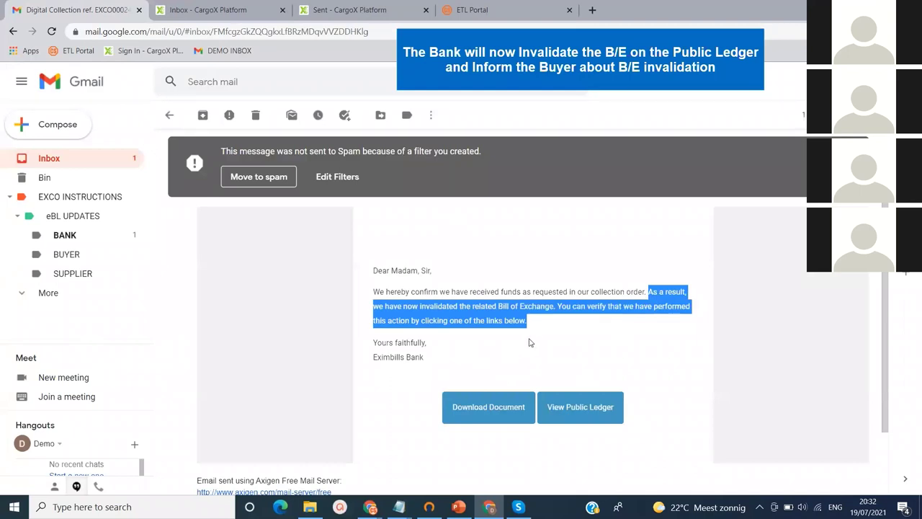
Check the bill's invalidation entry on the public ledger, then close the ledger tab
left_click(586, 415)
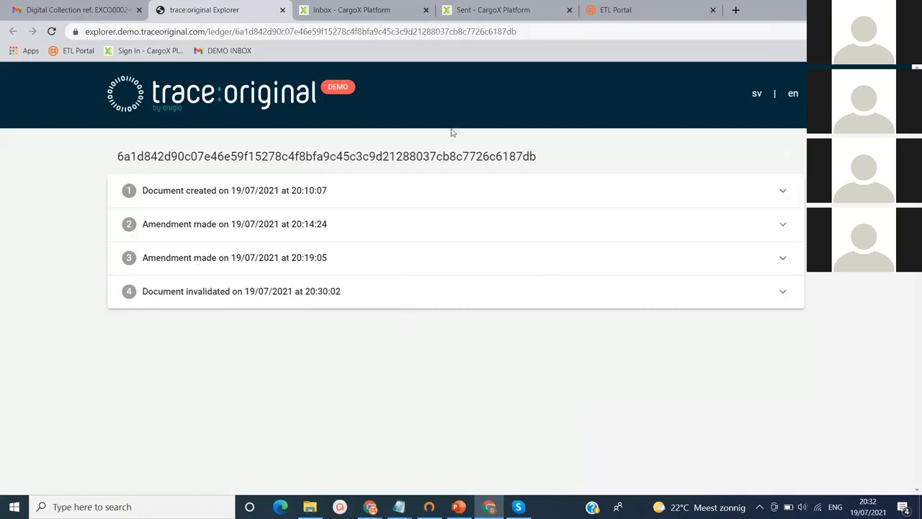
left_click(282, 11)
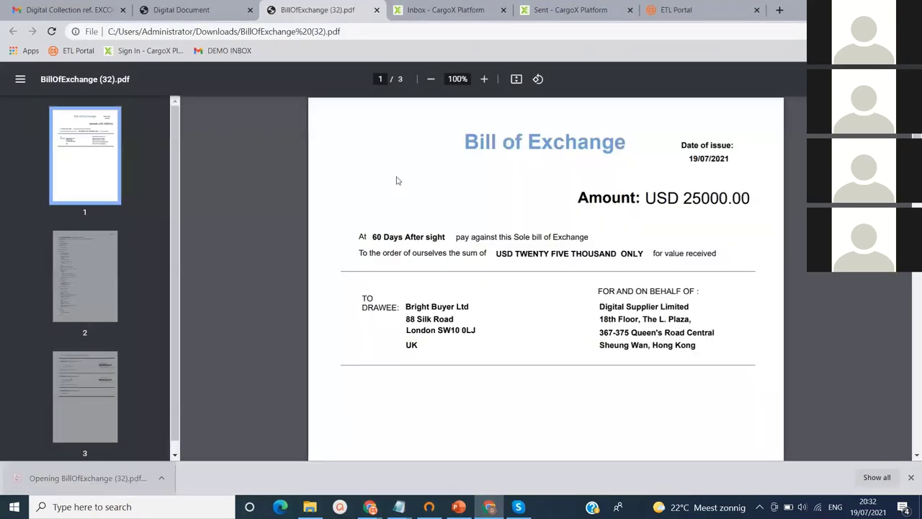
Zoom the Bill of Exchange PDF to 150% and scroll down to the drawer and drawee signatures
left_click(484, 79)
left_click(484, 79)
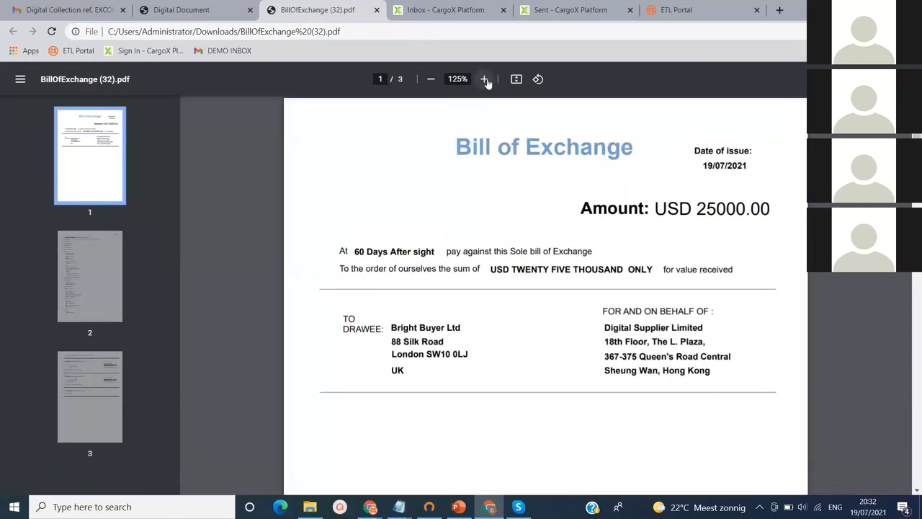
left_click(484, 79)
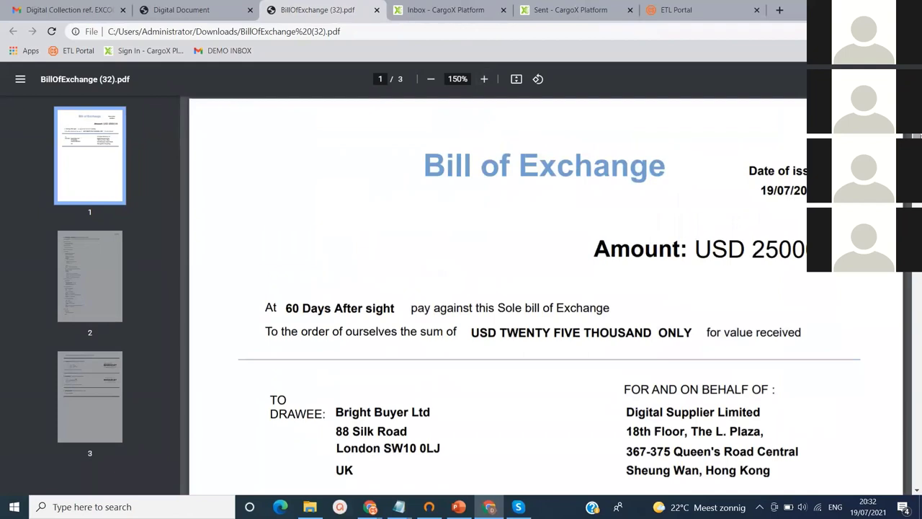
scroll(523, 286, "down", 6)
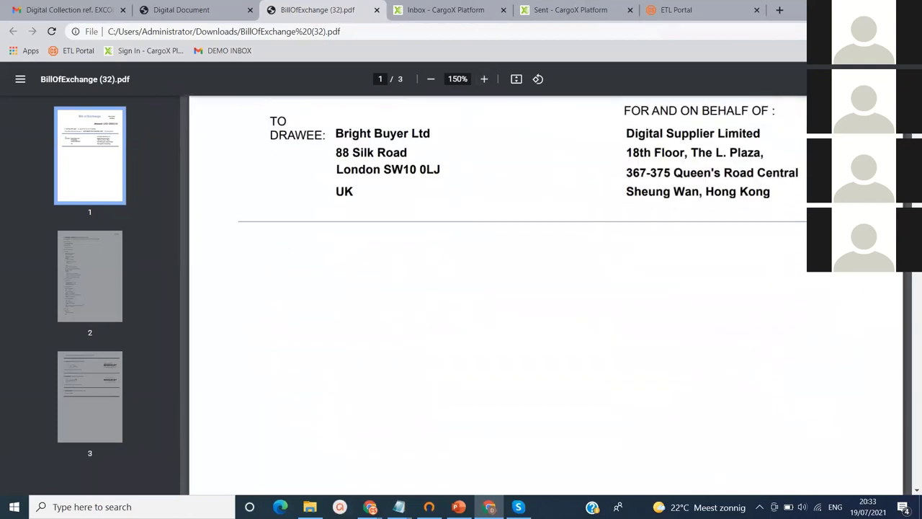
scroll(497, 295, "down", 6)
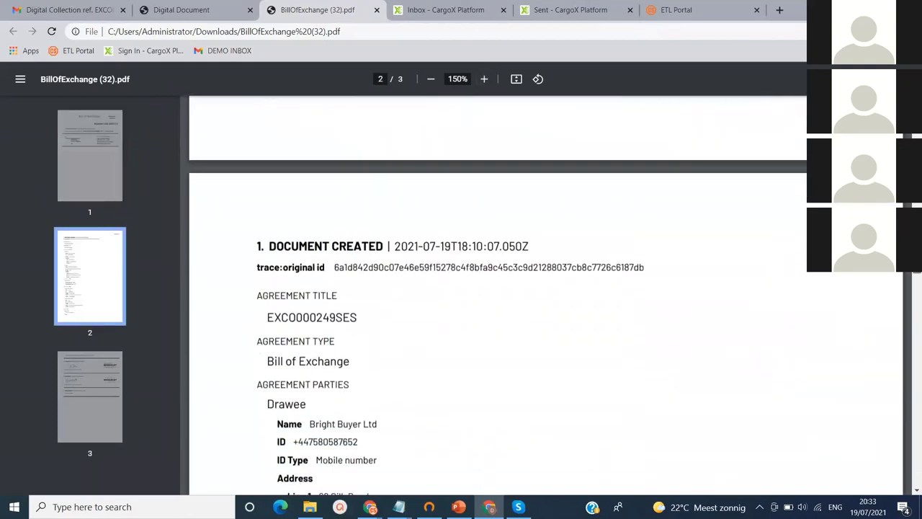
scroll(496, 295, "down", 5)
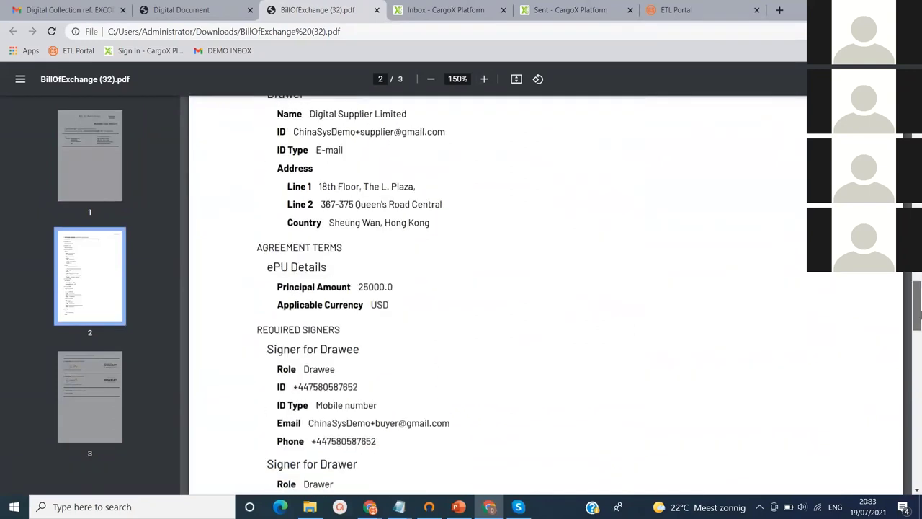
left_click_drag(919, 313, 919, 407)
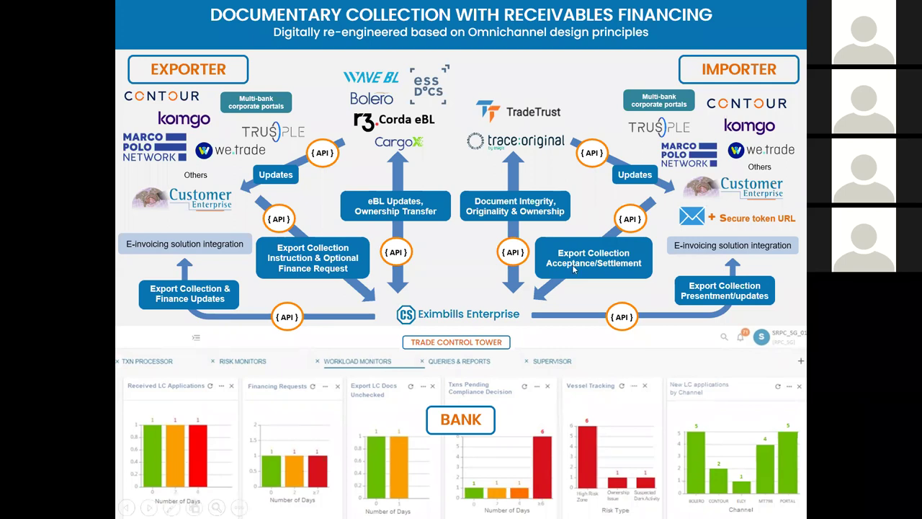
Advance the slide show to the final 'Keeping you connected' slide
left_click(601, 377)
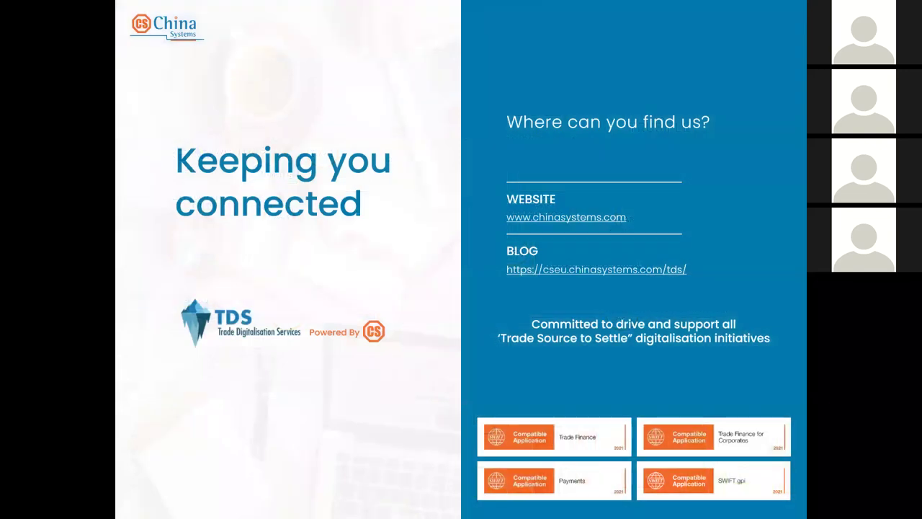